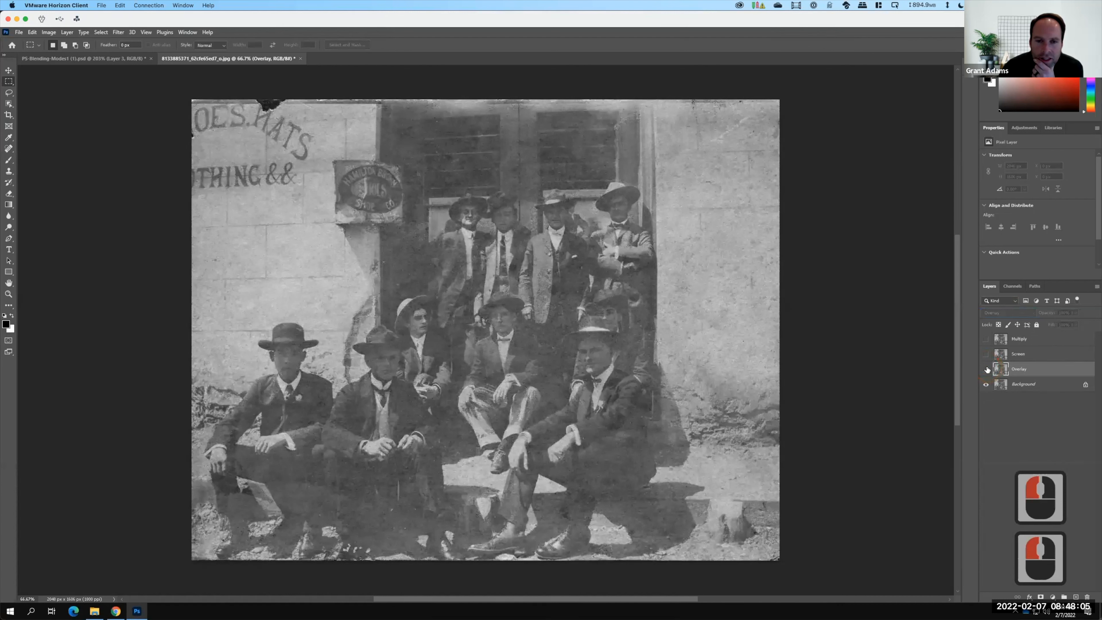
Toggle the Overlay layer's visibility off and on to compare the photo with and without it.
click(986, 369)
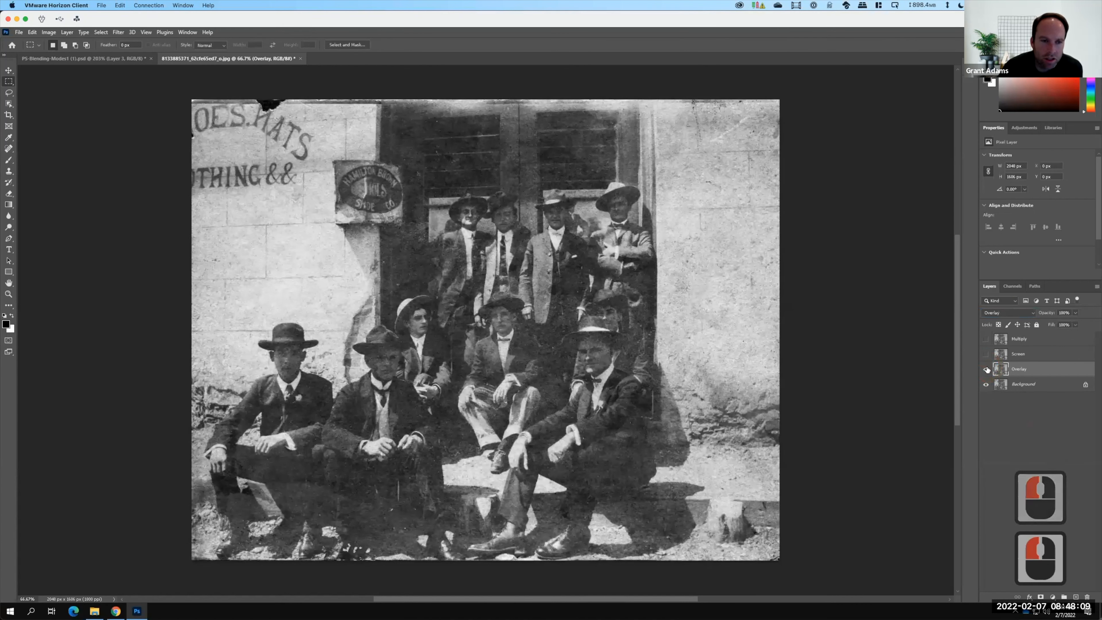
key(F15)
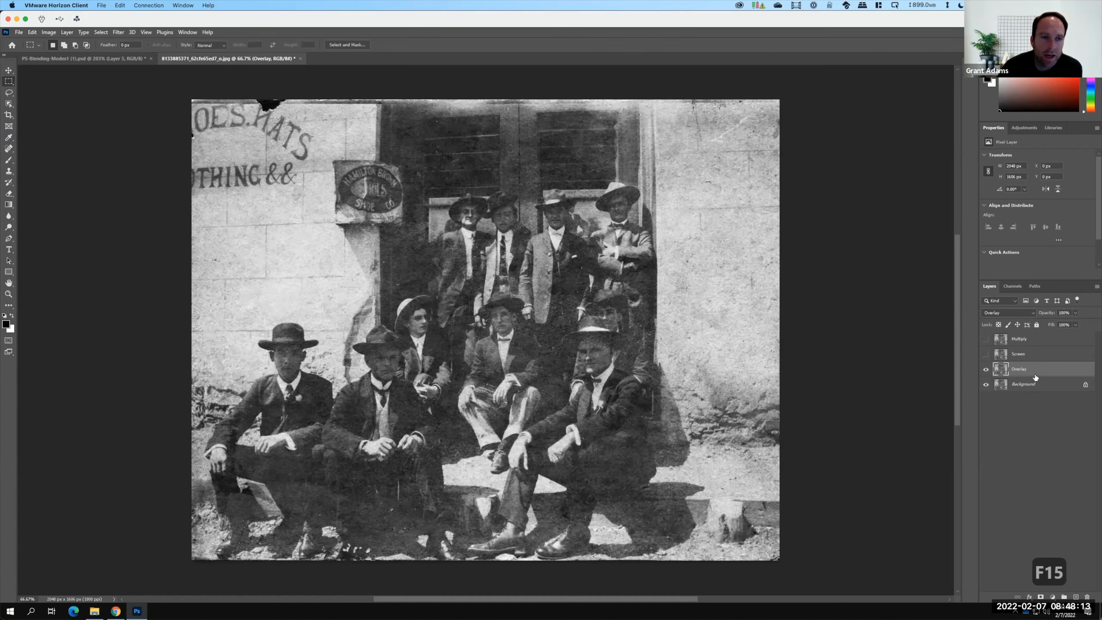
click(987, 370)
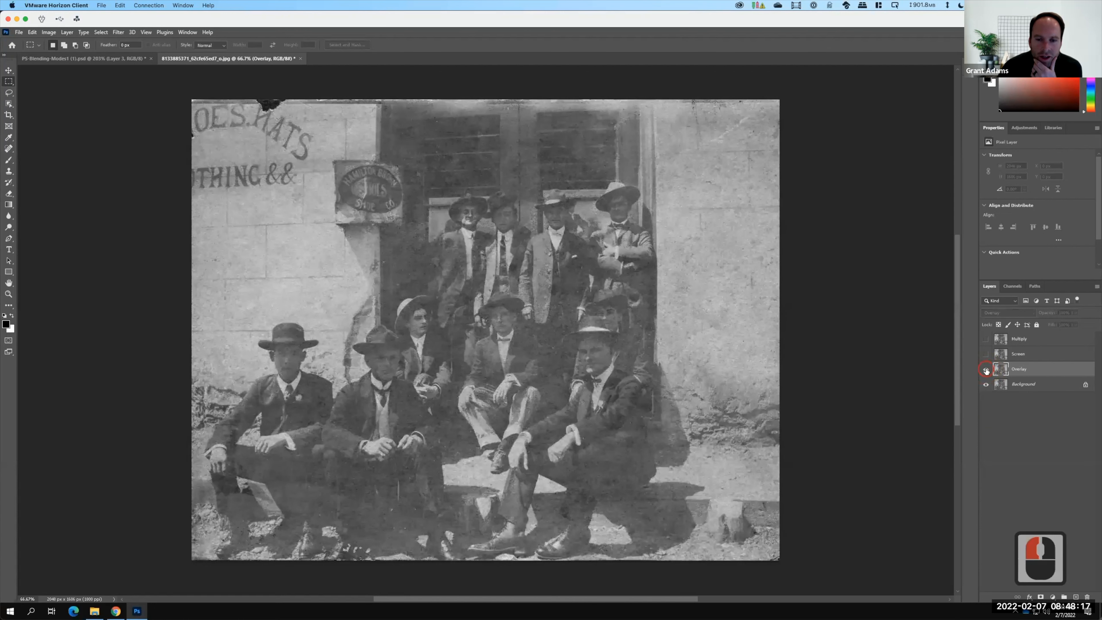
click(987, 370)
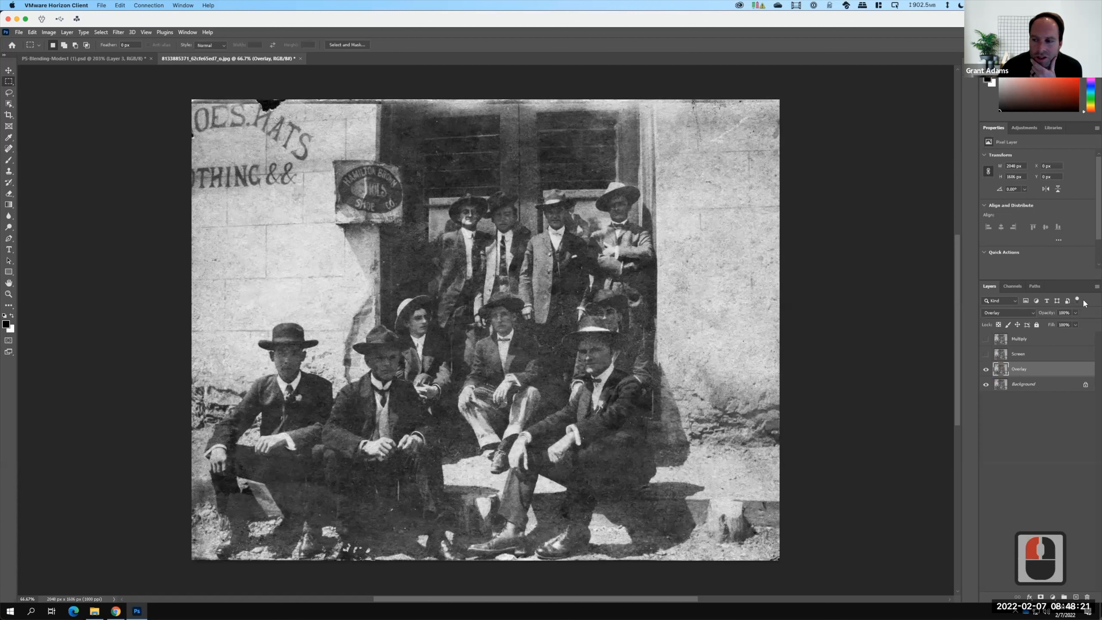
Lower the opacity of the Overlay layer to soften its effect on the photo.
click(1075, 312)
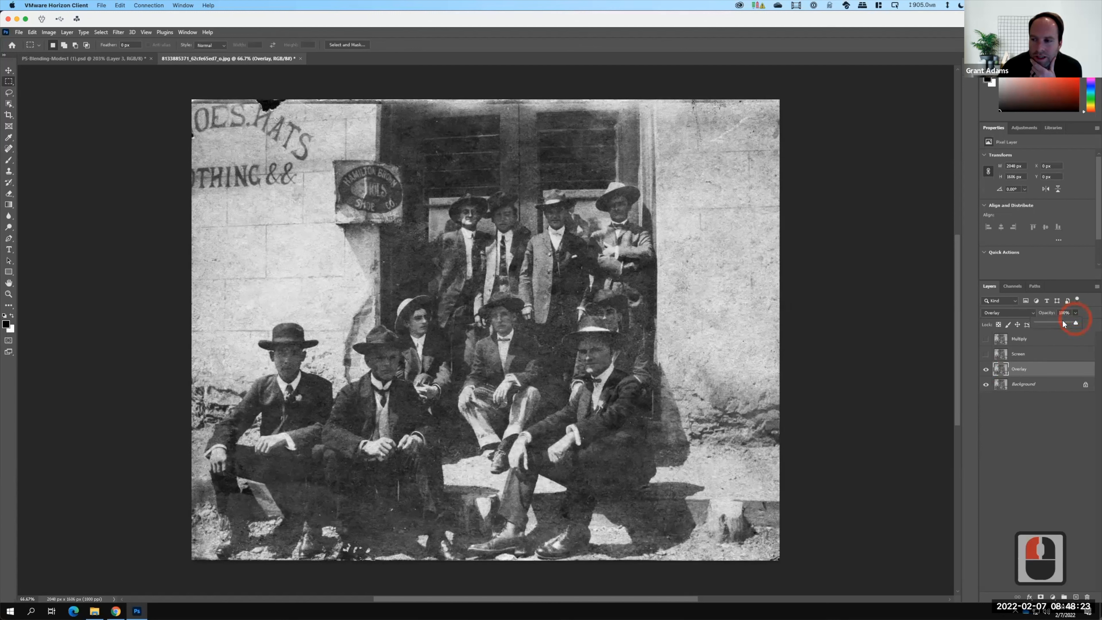
click(1047, 322)
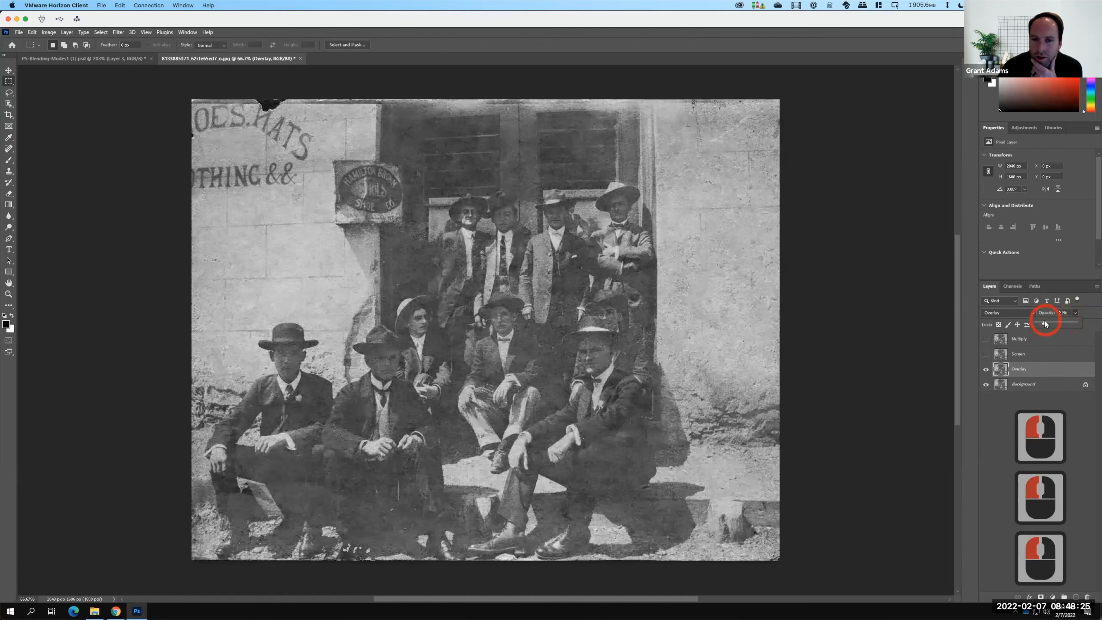
click(1040, 426)
Review the Flickr source page and the exercise instructions in the browser, then return to the photo.
click(115, 611)
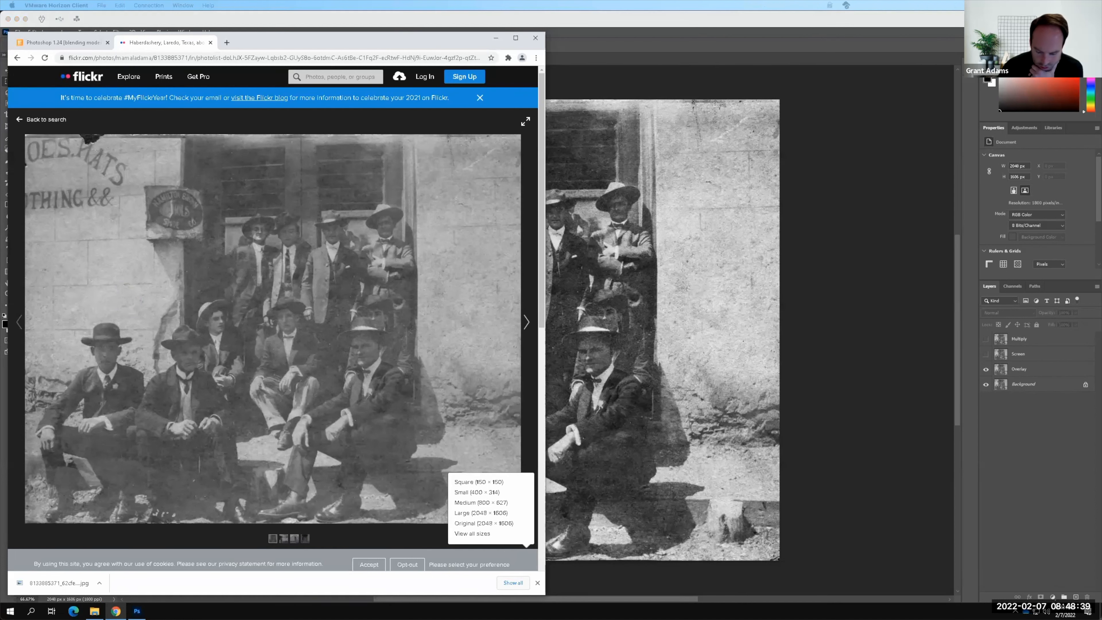
key(super+Tab)
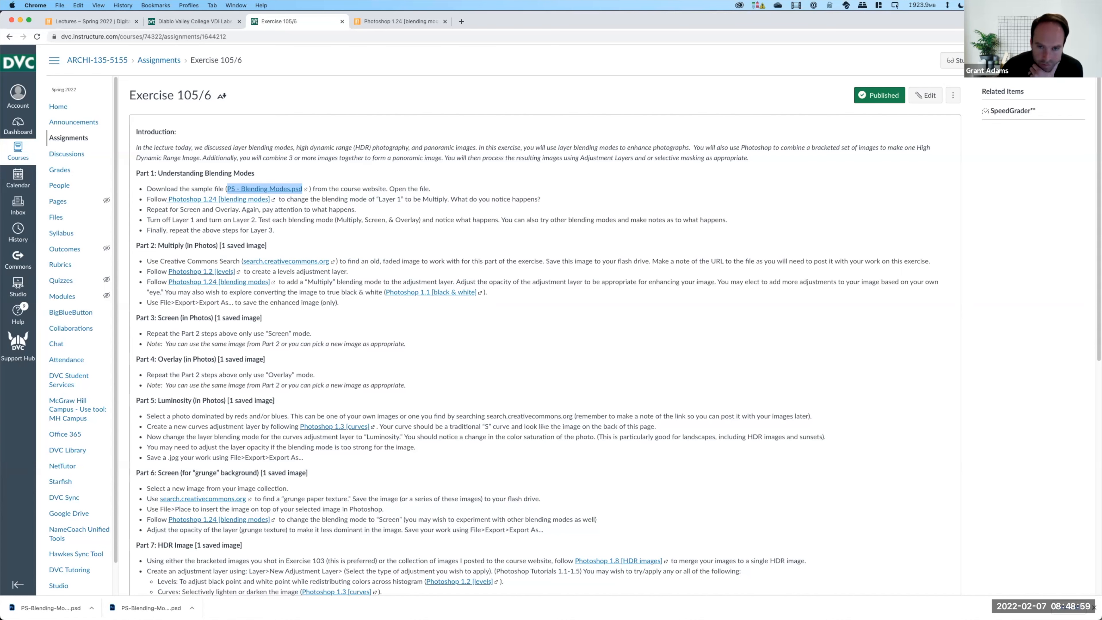
key(super+Tab)
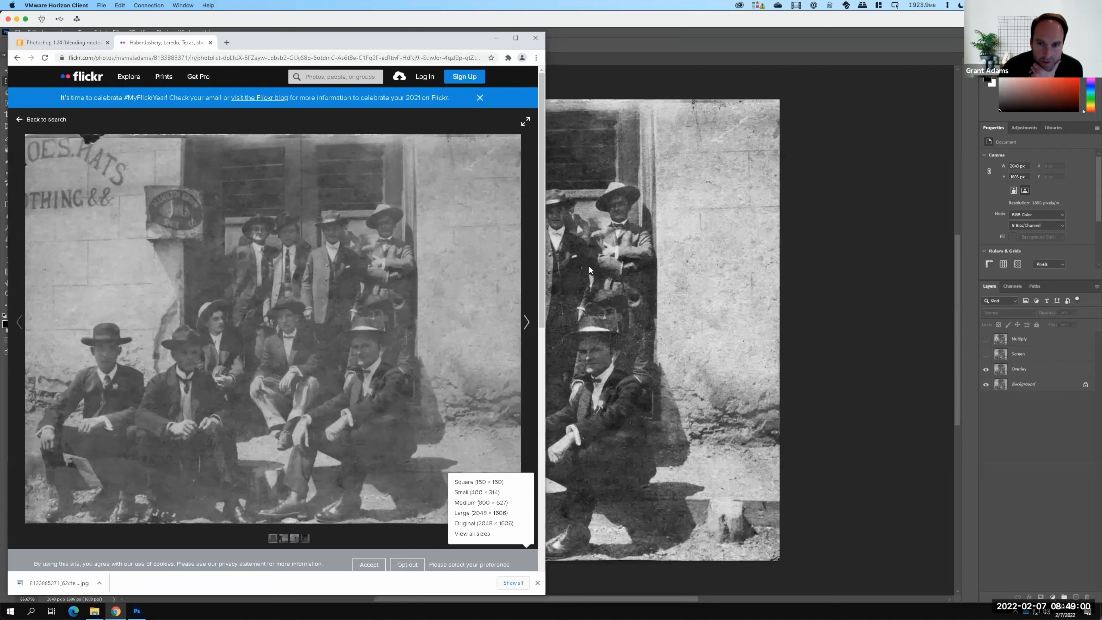
click(665, 39)
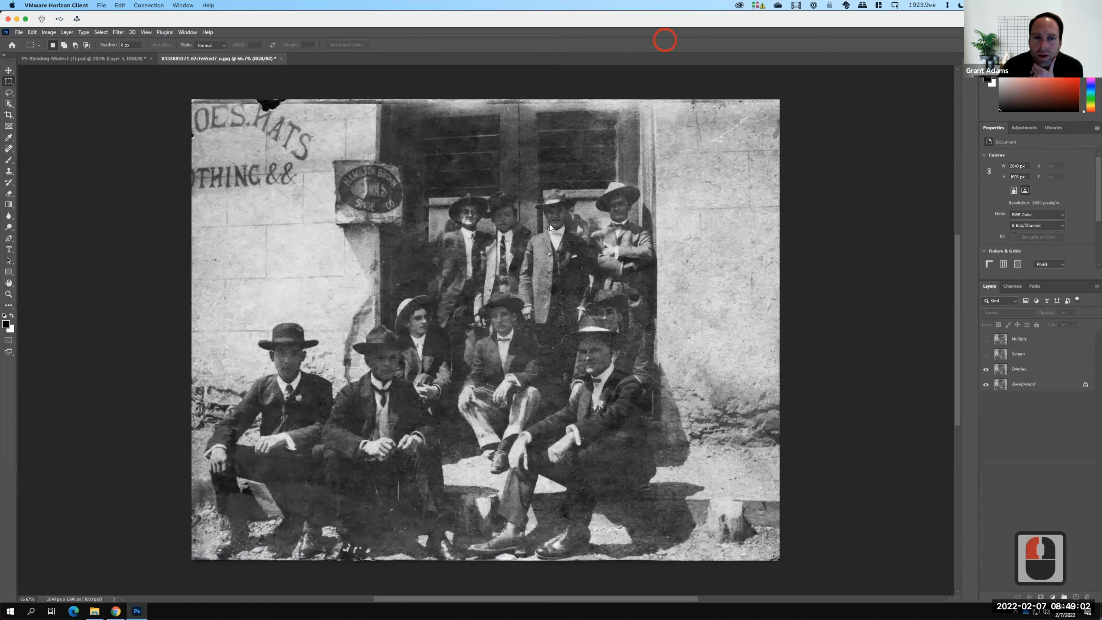
Hide the Overlay layer and export the image as a JPG 1000 px wide.
click(986, 370)
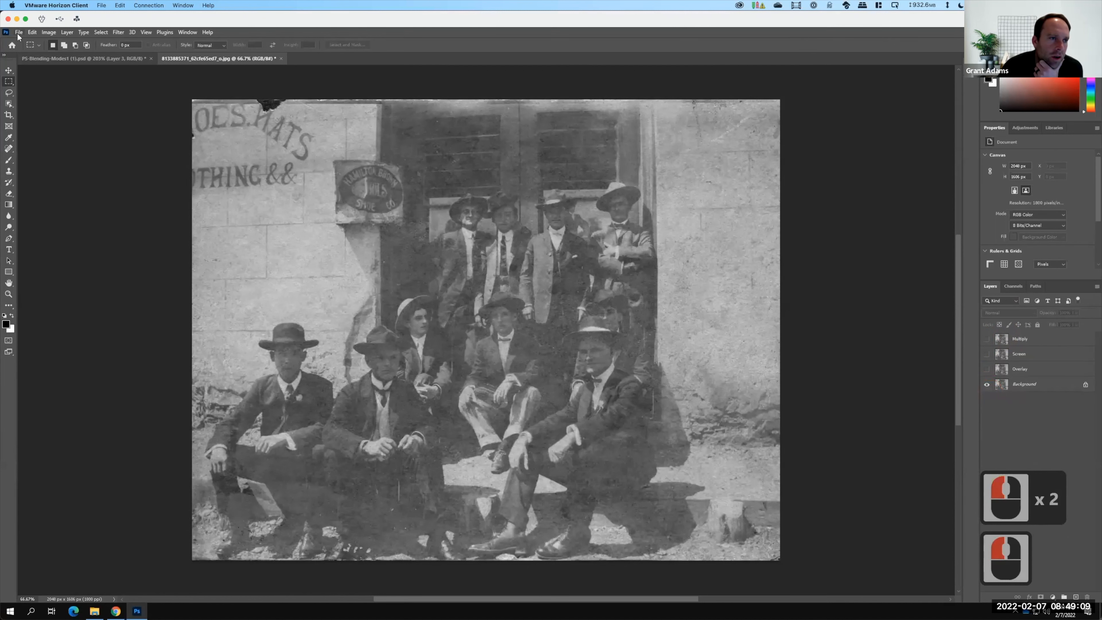
click(19, 32)
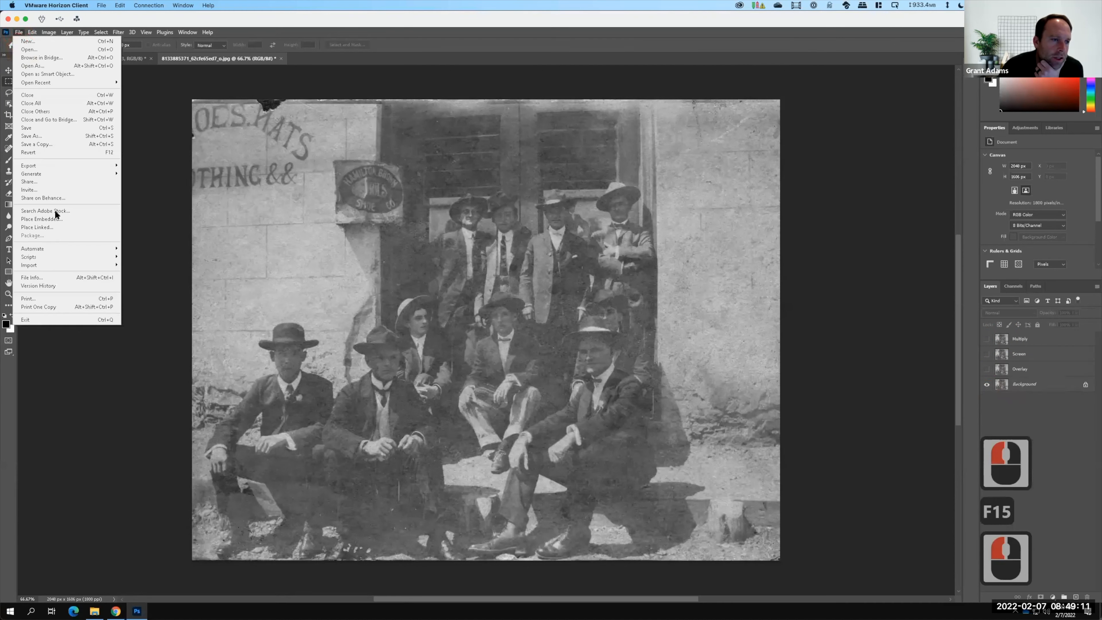
mouse_move(125, 161)
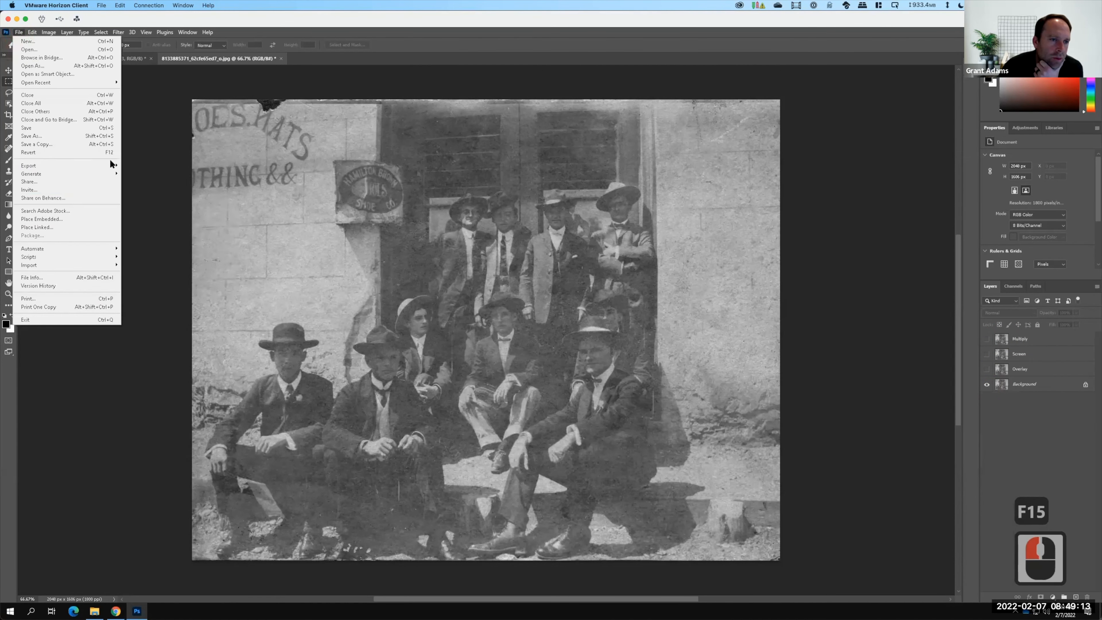
click(134, 175)
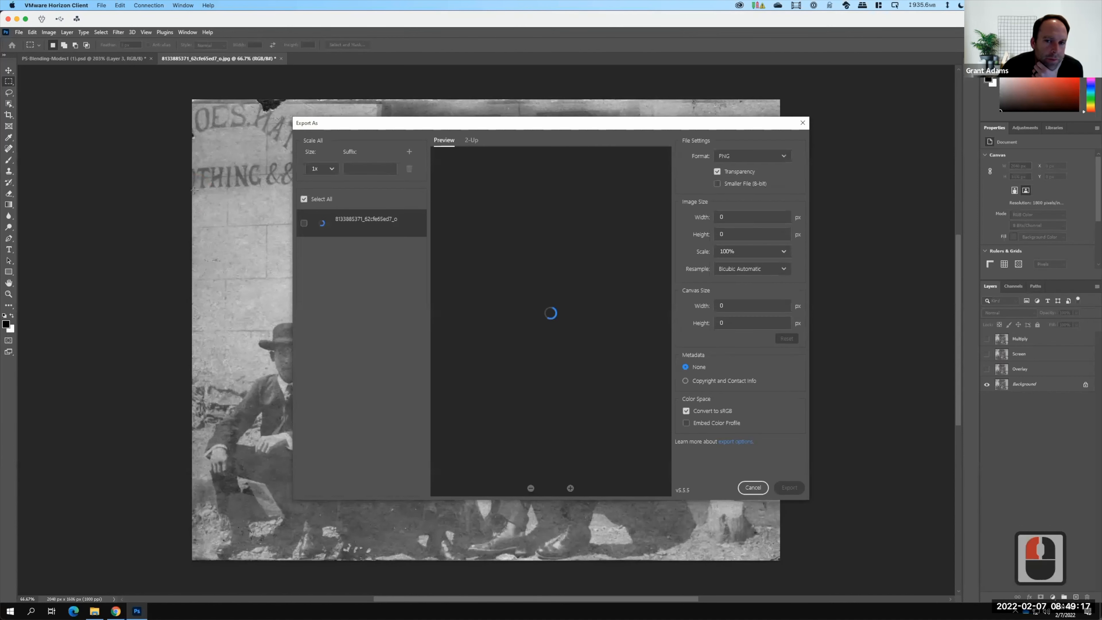
click(754, 154)
click(735, 187)
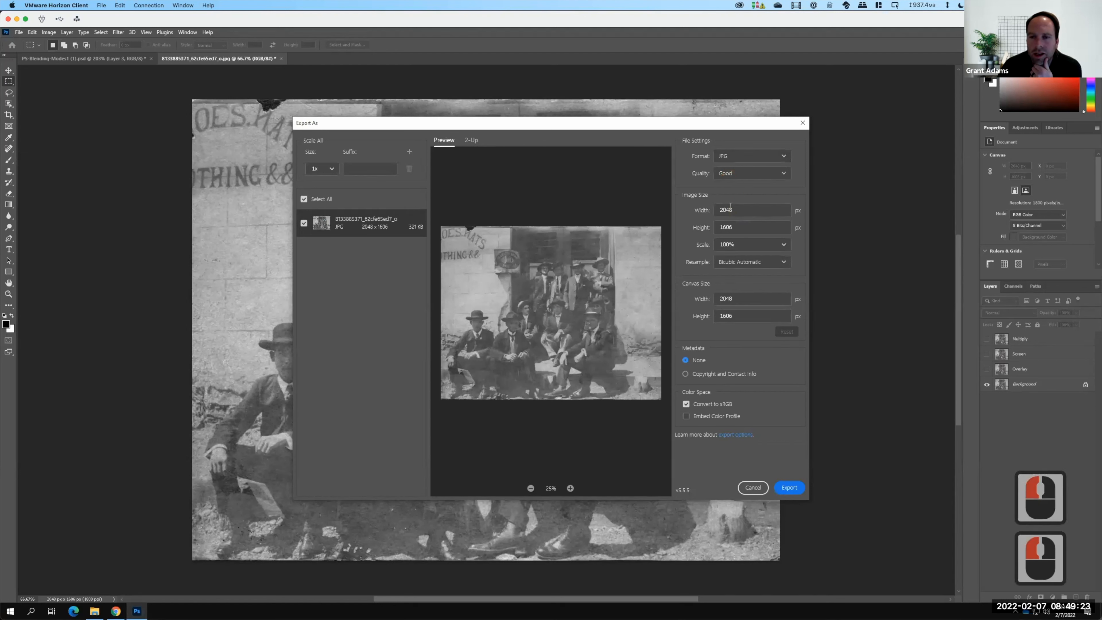
double_click(742, 210)
text(1000)
key(Tab)
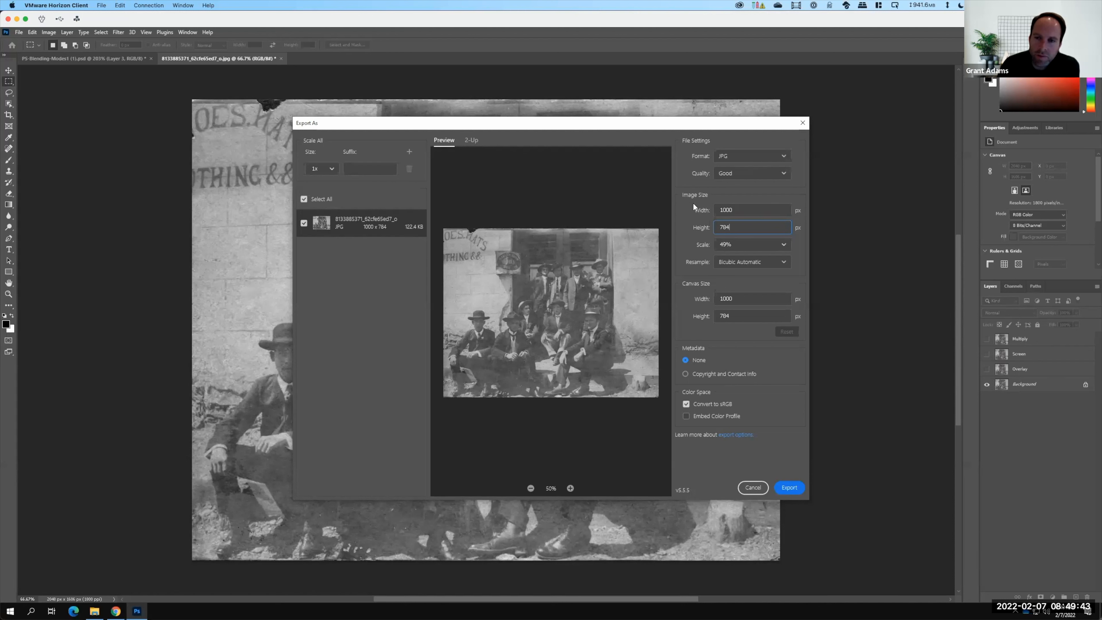
click(790, 488)
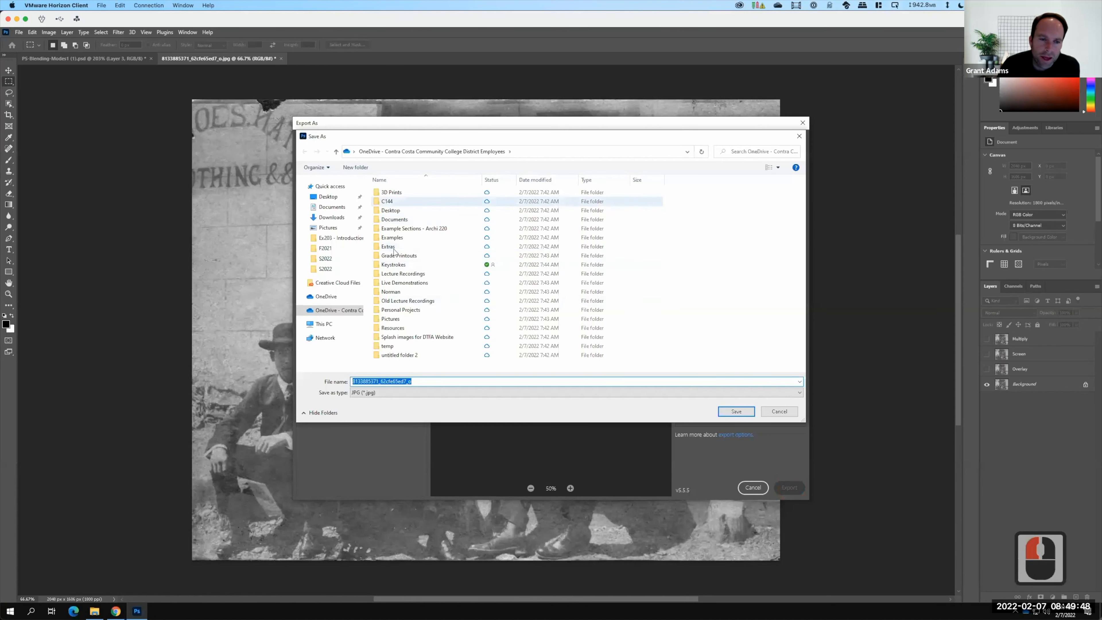
Browse to the Live Demonstrations > Live - A135 Exercises > Ex105 folder in the save dialog.
click(396, 285)
double_click(395, 285)
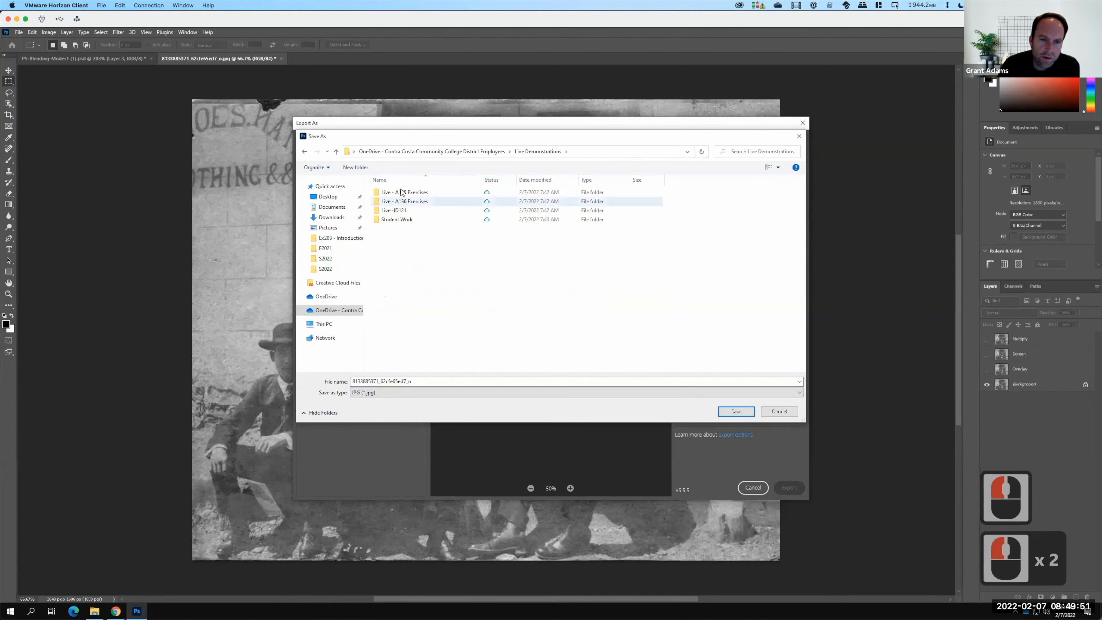
click(401, 192)
double_click(401, 193)
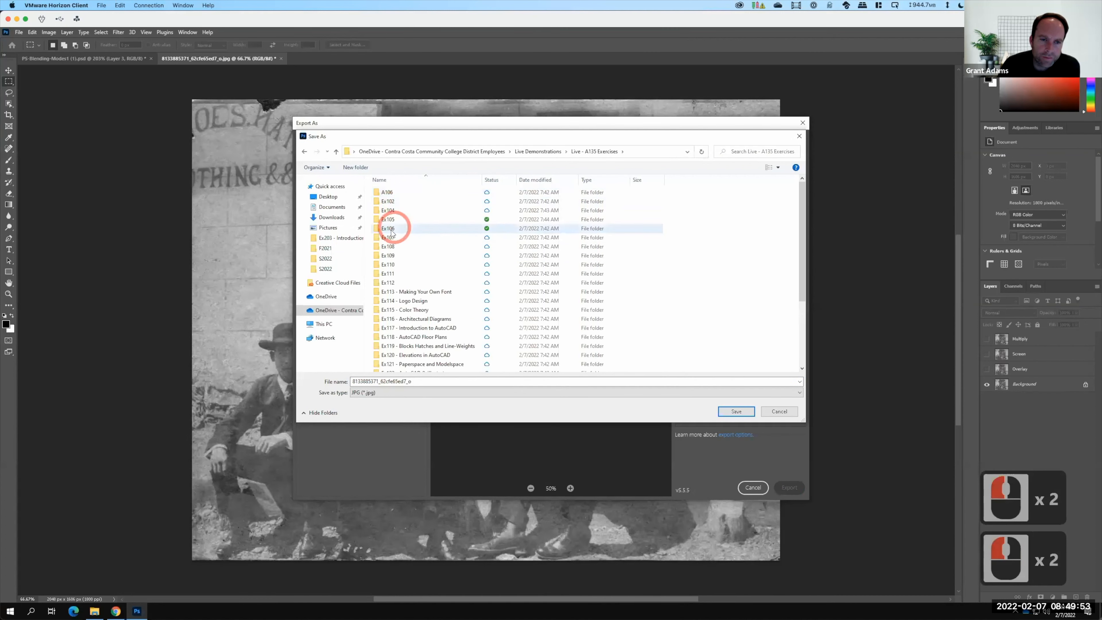
double_click(390, 220)
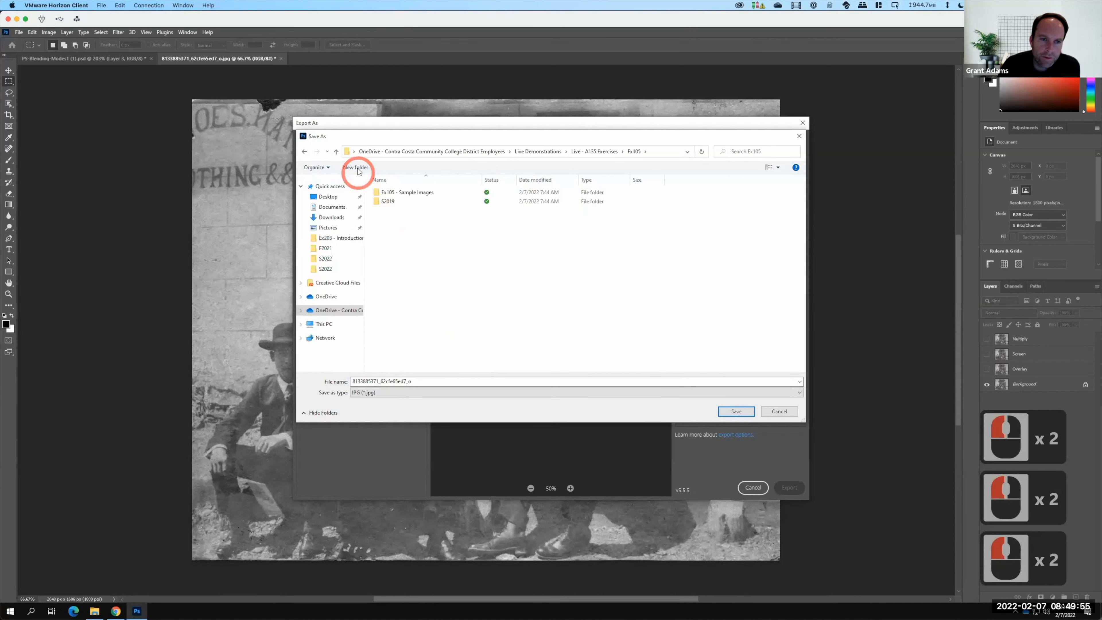
Create a new folder named S2022 inside Ex105 and open it.
click(357, 168)
text(S2022)
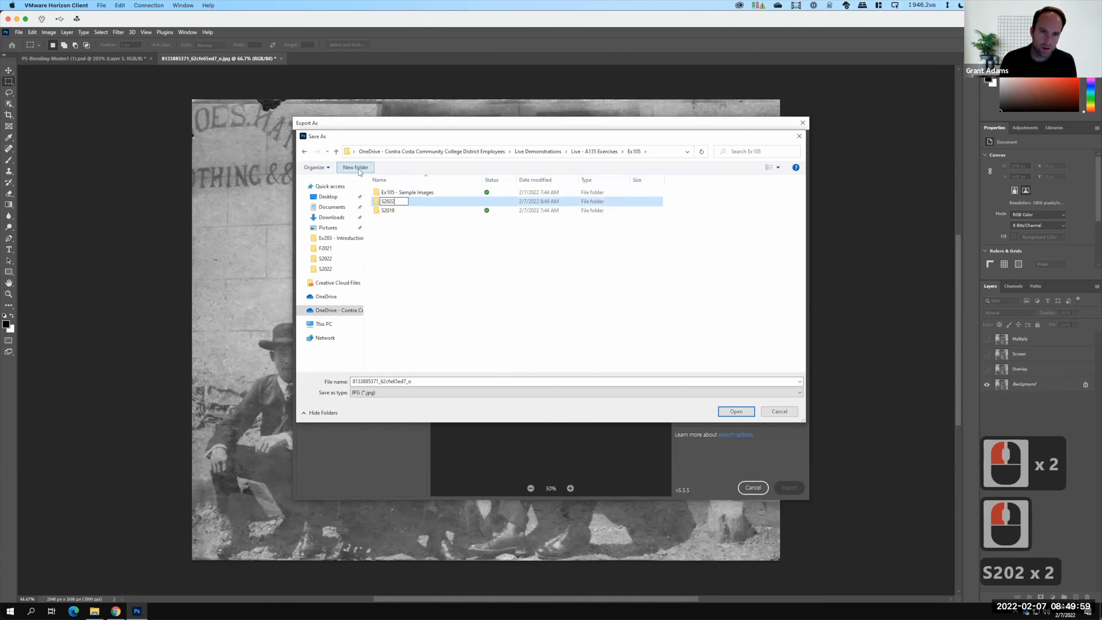
key(Return)
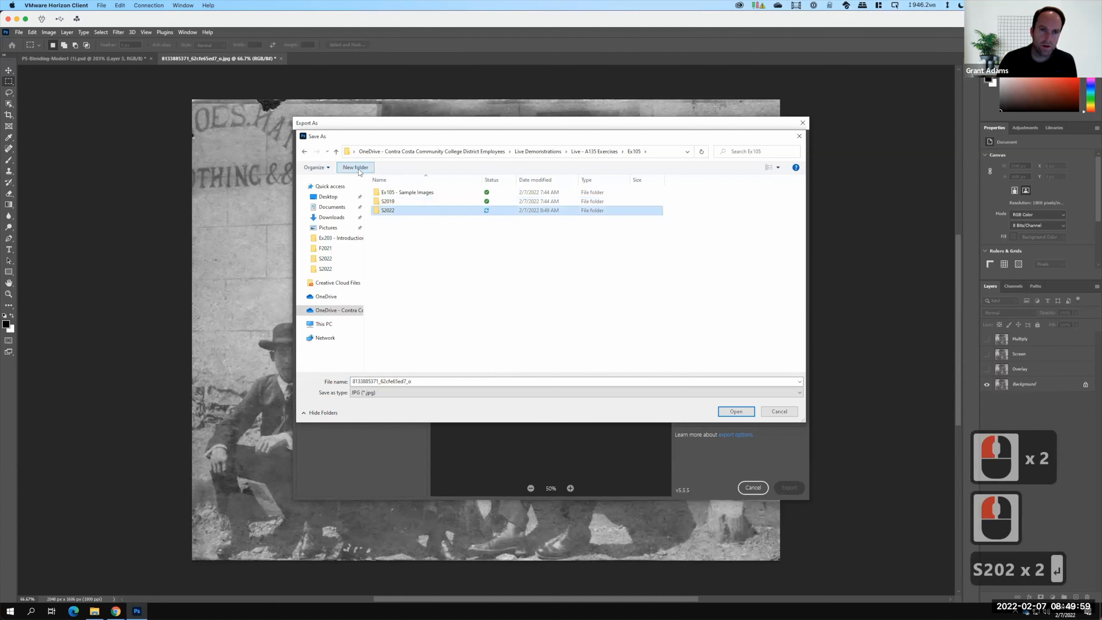
click(401, 211)
double_click(400, 211)
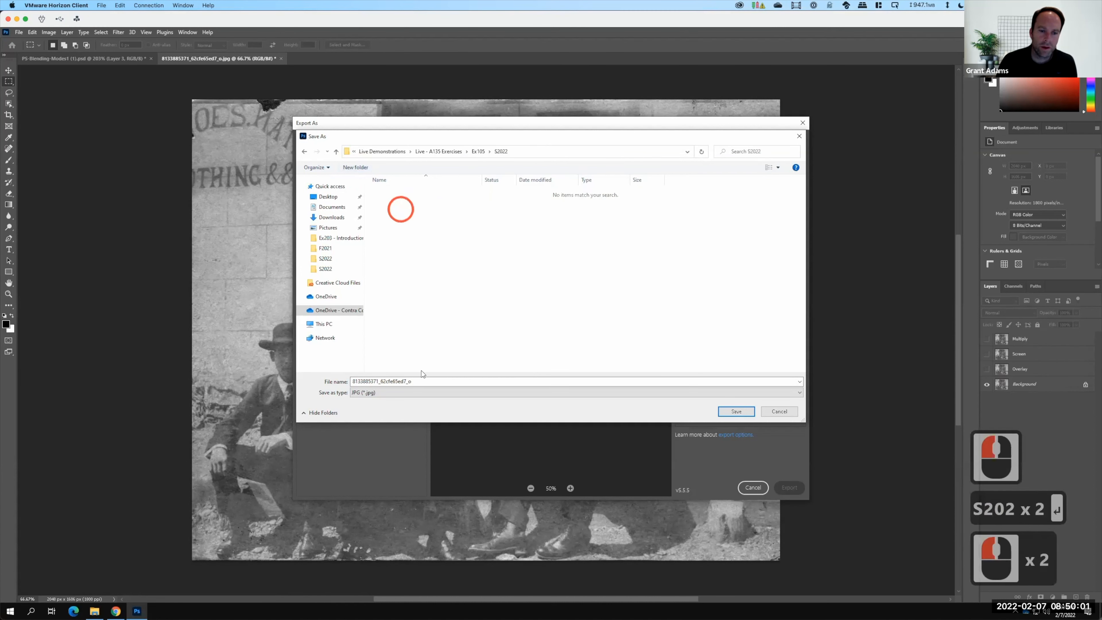
Append _ORIGINAL to the file name and save the export.
click(430, 382)
click(419, 382)
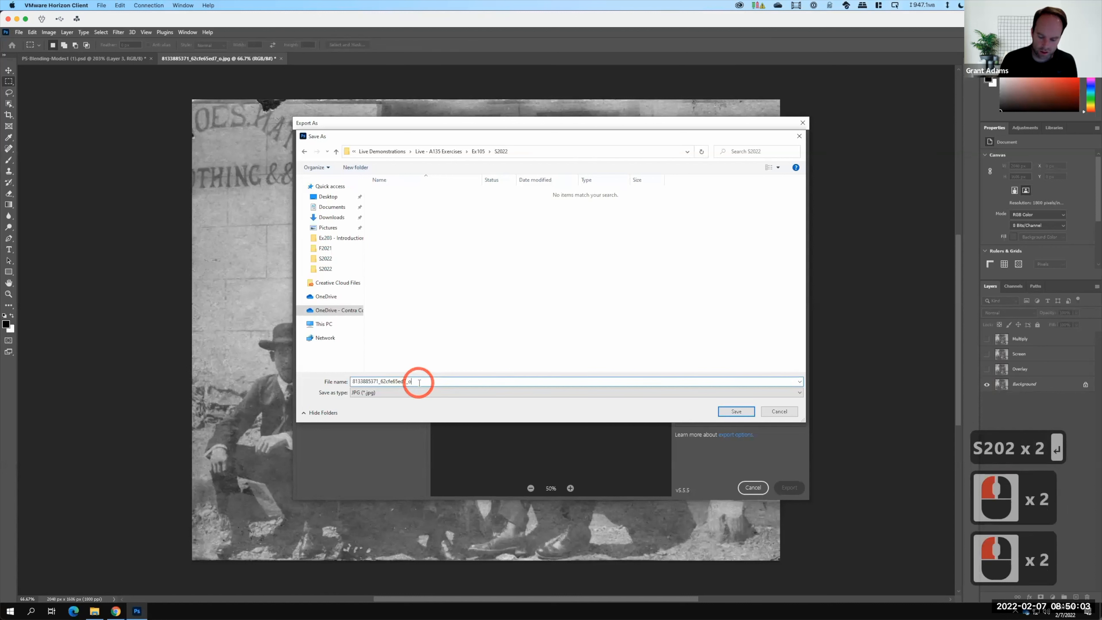
click(419, 382)
text(_ORIGINAL)
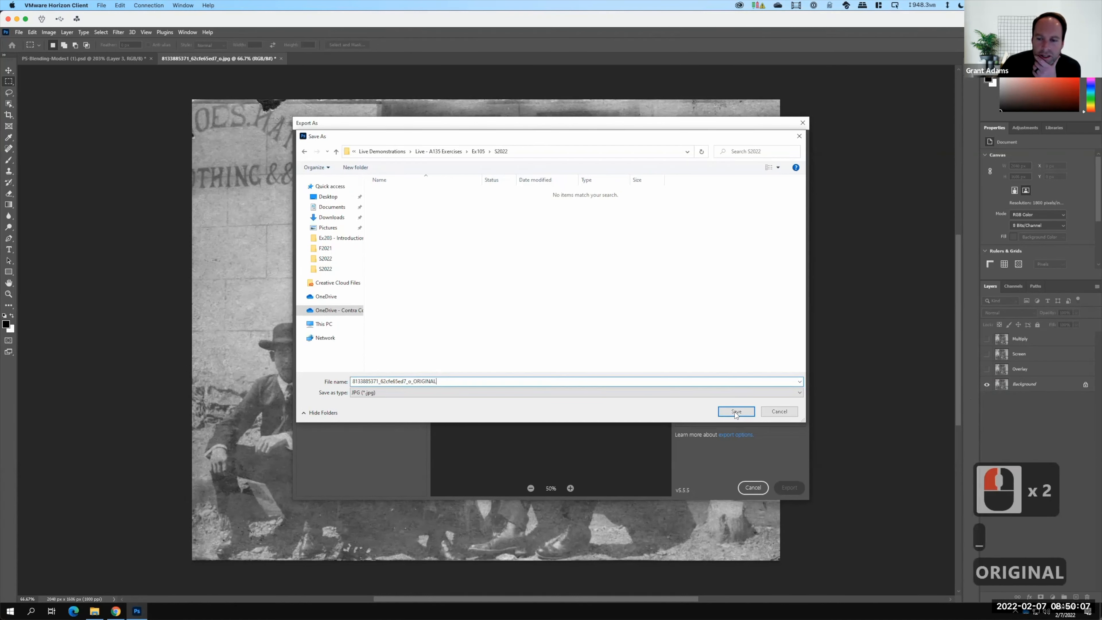
click(737, 412)
Show the Multiply layer and export the image as a JPG with _MULTIPLY appended to the file name.
click(987, 339)
click(19, 32)
click(790, 488)
text(_MULTIPLY)
click(737, 413)
Show only the Screen layer and export the image as a JPG 1000 px wide.
click(987, 355)
click(987, 339)
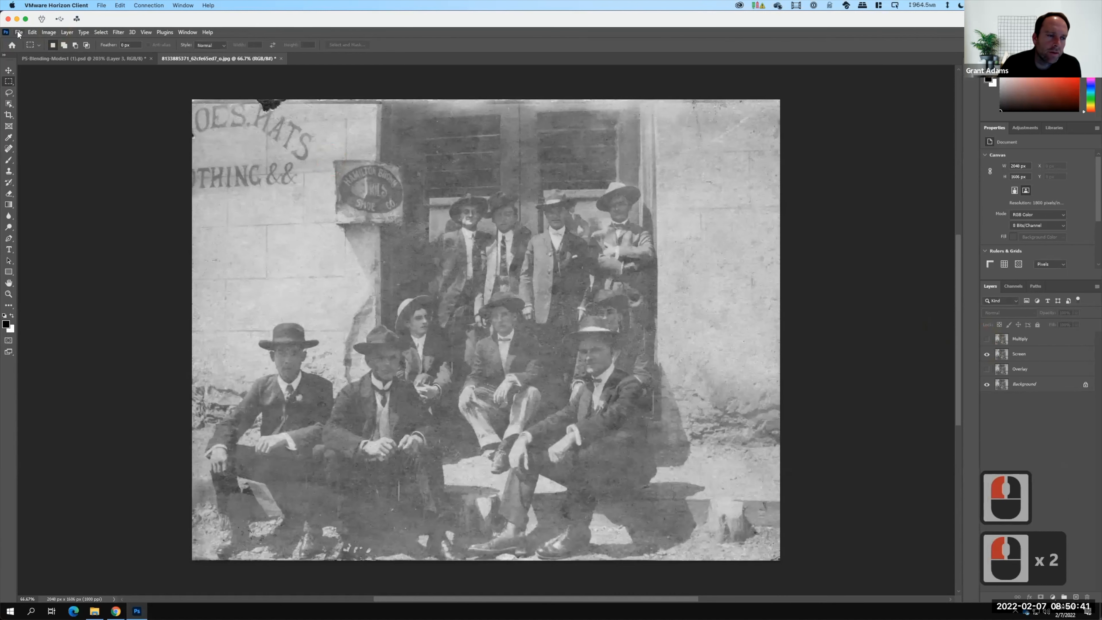
click(18, 33)
mouse_move(65, 166)
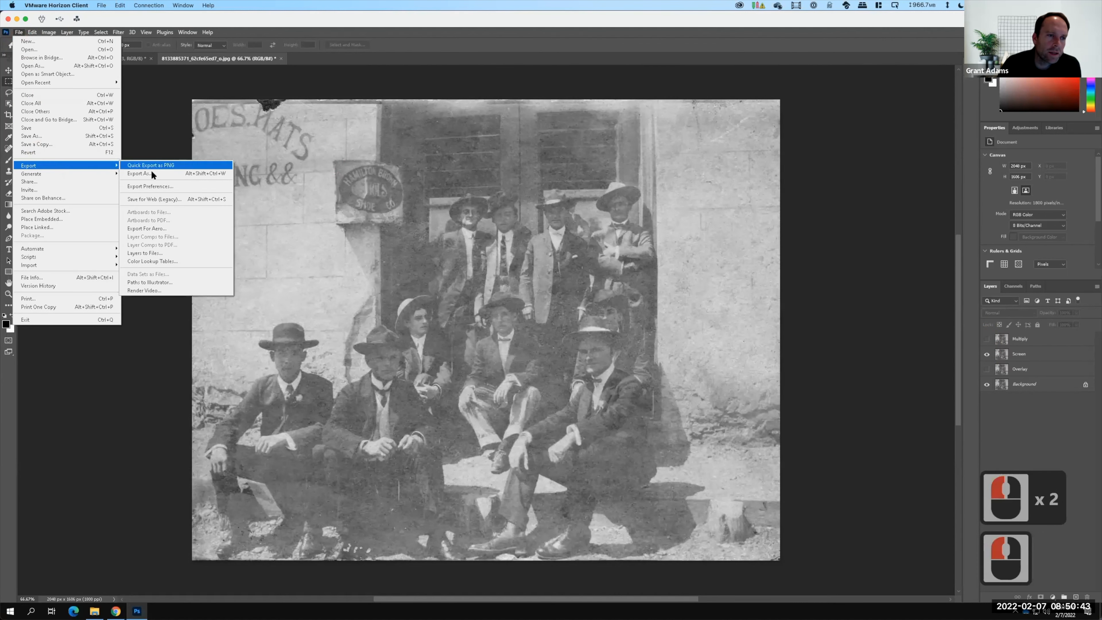
click(153, 174)
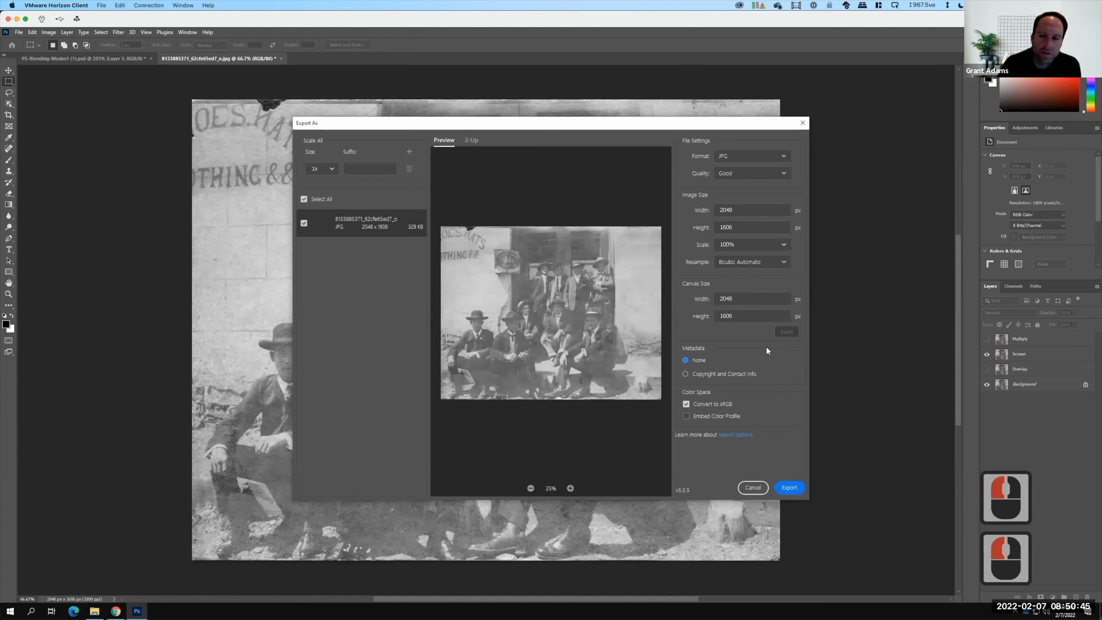
double_click(744, 210)
text(1000)
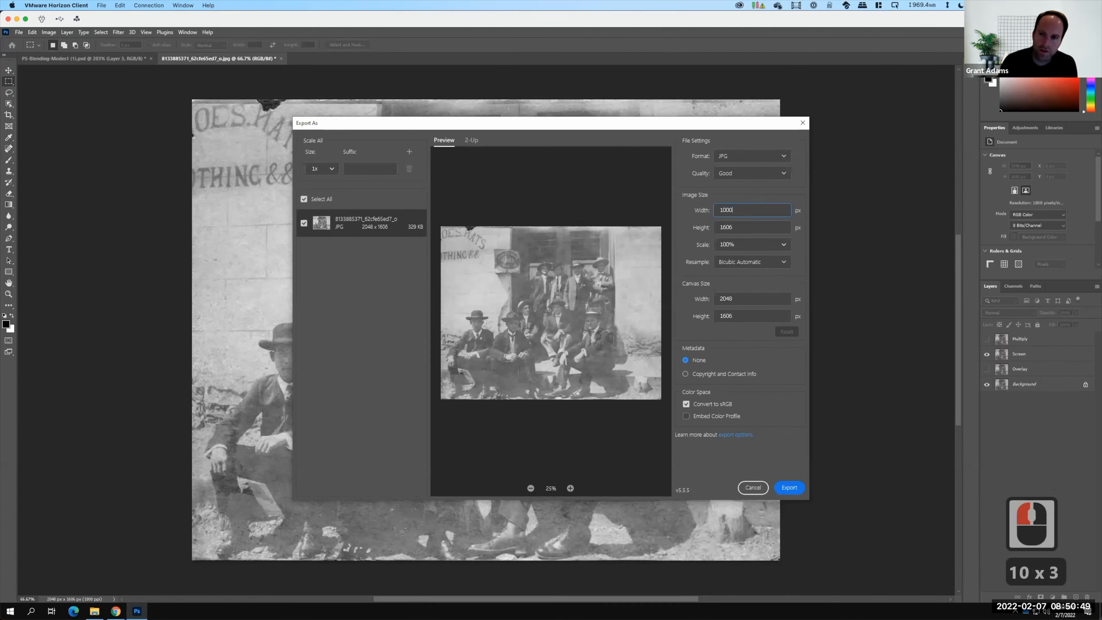
click(790, 488)
Change the file name suffix to _SCREEN and save the export in the S2022 folder.
click(440, 382)
key(BackSpace)
key(BackSpace)
key(BackSpace)
key(BackSpace)
key(BackSpace)
key(BackSpace)
key(BackSpace)
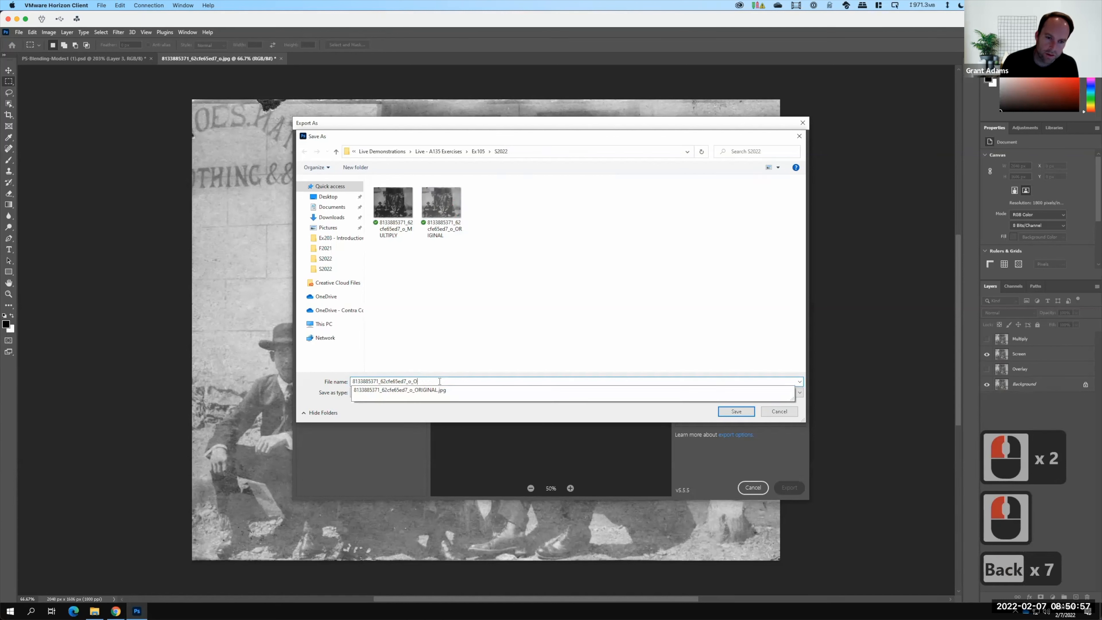
key(BackSpace)
text(SCREEN)
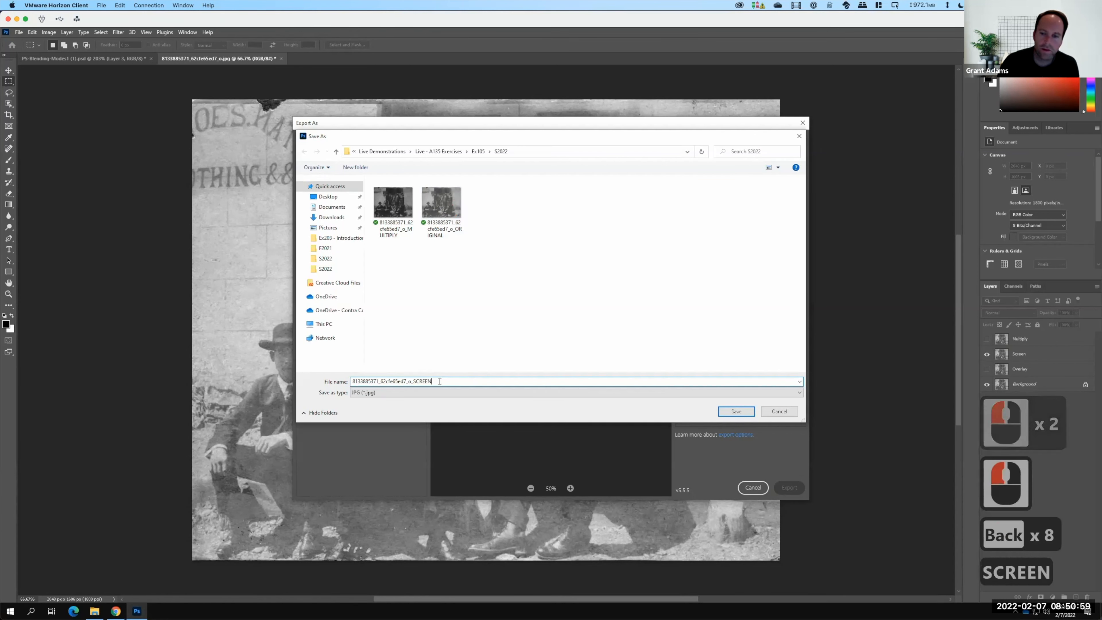
click(736, 411)
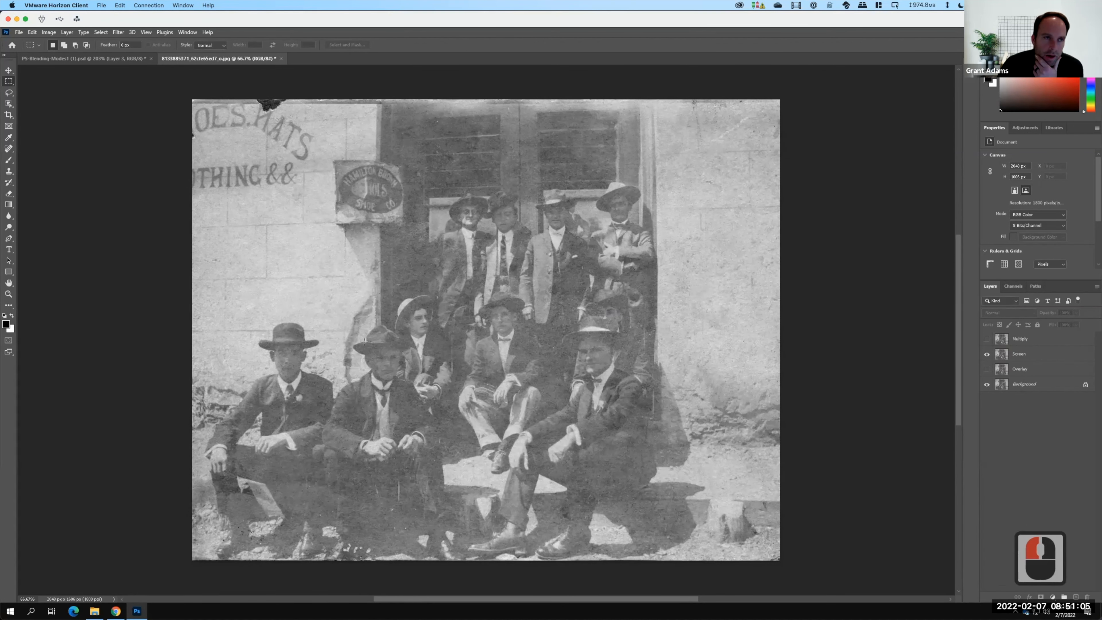
Read the Part 5 Luminosity instructions on the exercise page in the browser.
key(super+Tab)
drag(147, 416, 289, 417)
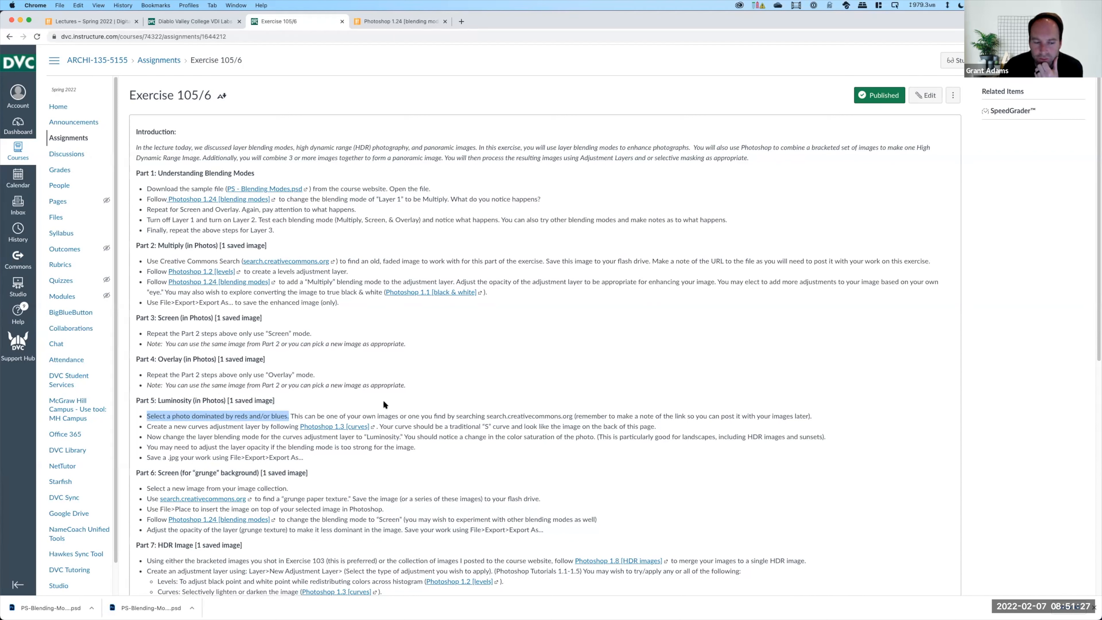
key(super+Tab)
Open the DSC_0165 tonemapped sunset photo from the Ex105 - Sample Images folder.
click(19, 33)
click(27, 49)
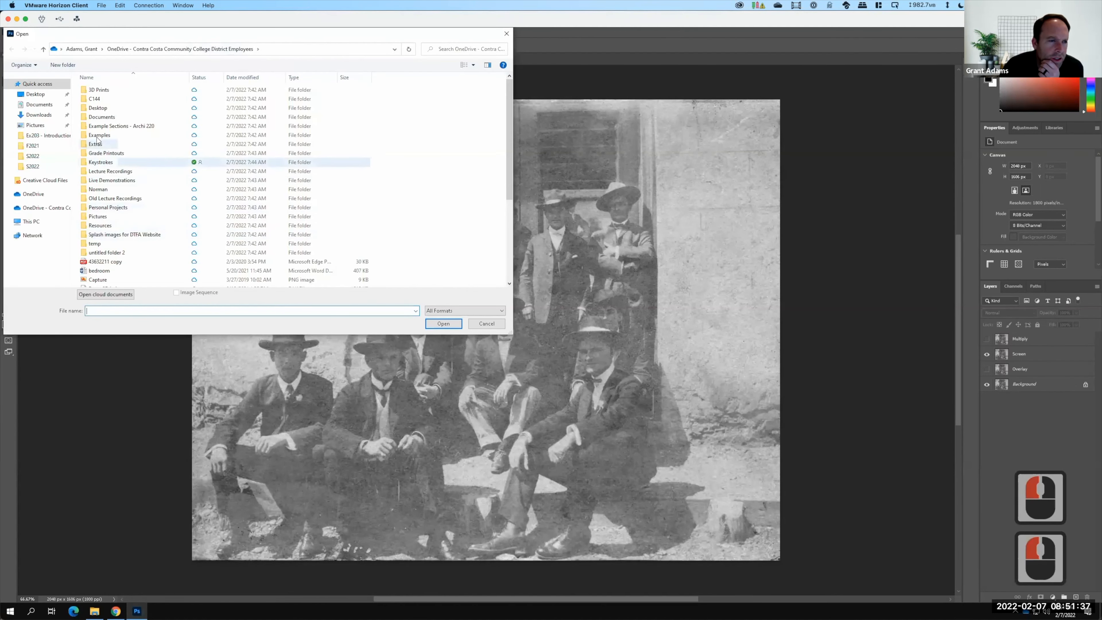
double_click(112, 181)
double_click(99, 122)
double_click(97, 117)
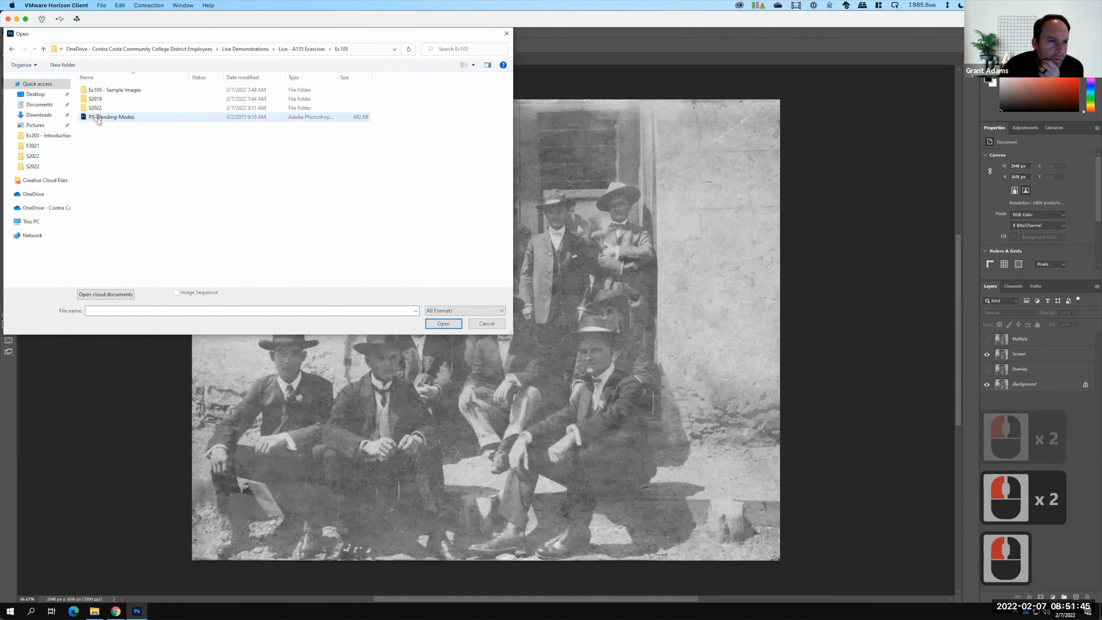
double_click(109, 90)
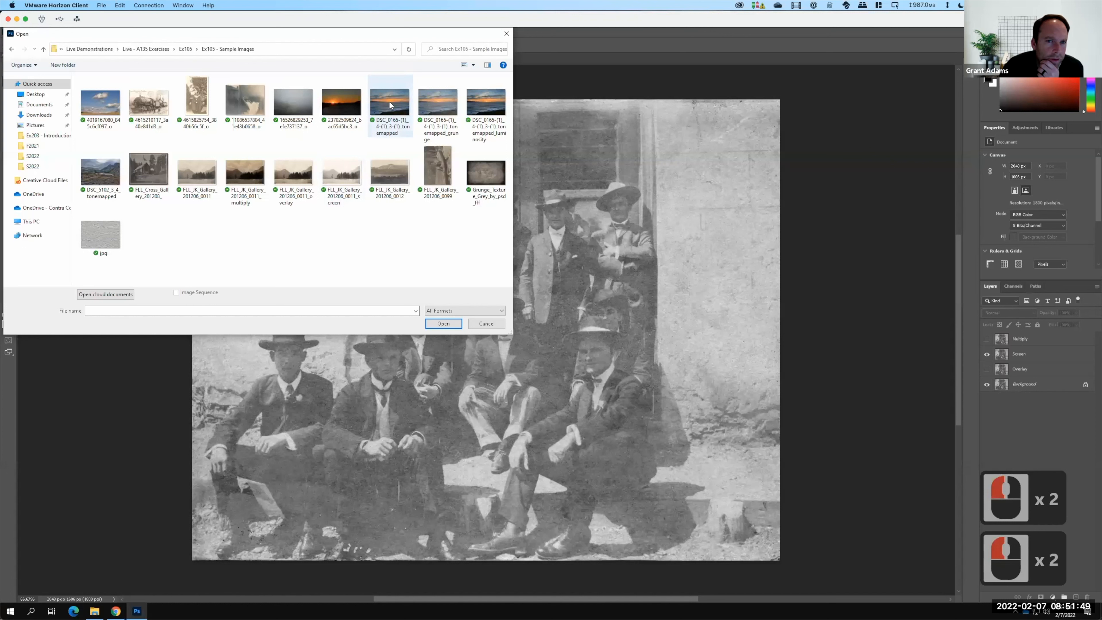
click(399, 195)
click(444, 324)
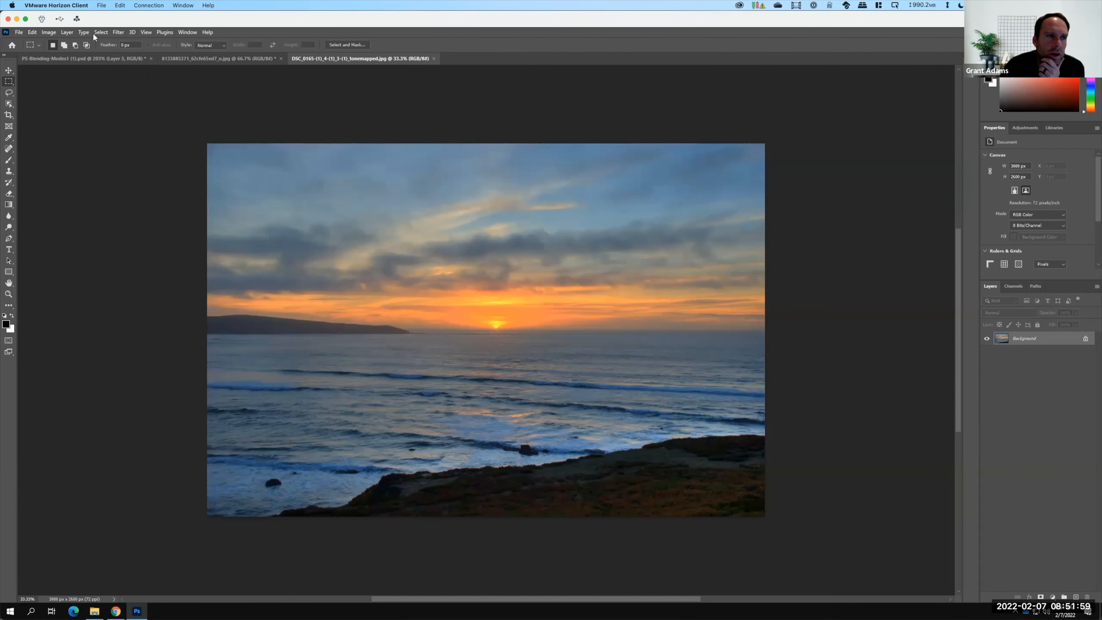
Add a new Curves adjustment layer named Curves 1 above the photo.
click(68, 33)
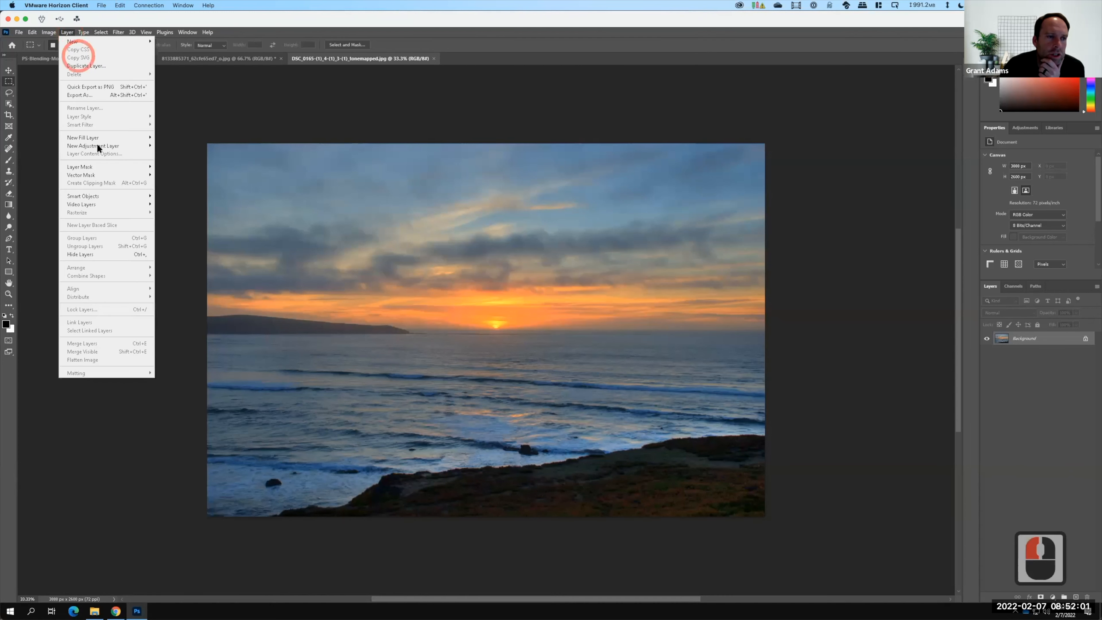
mouse_move(99, 146)
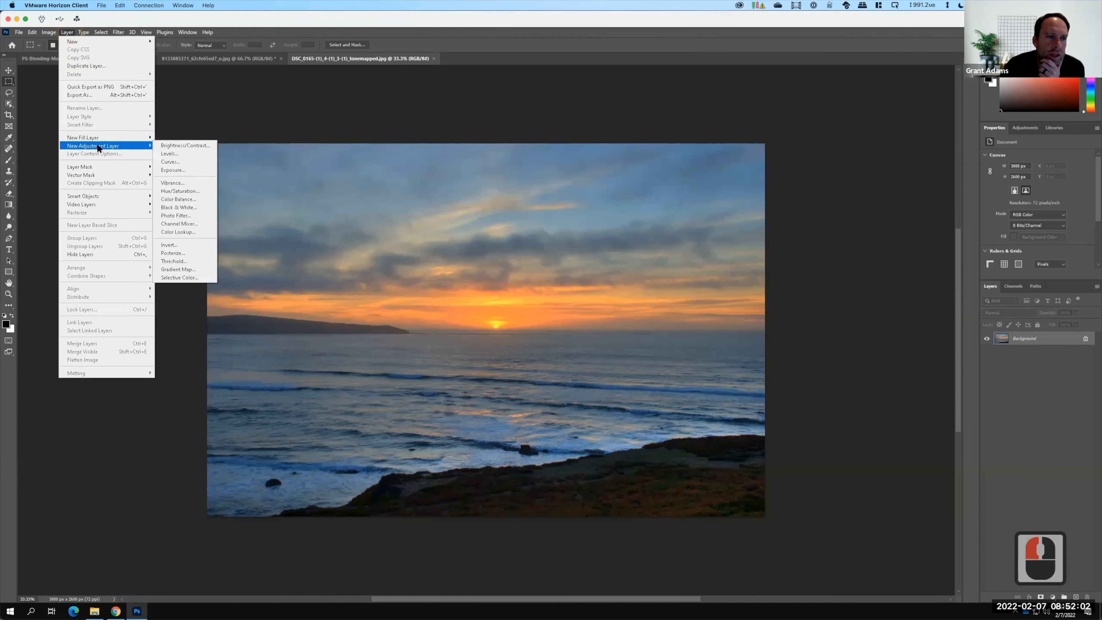
click(176, 162)
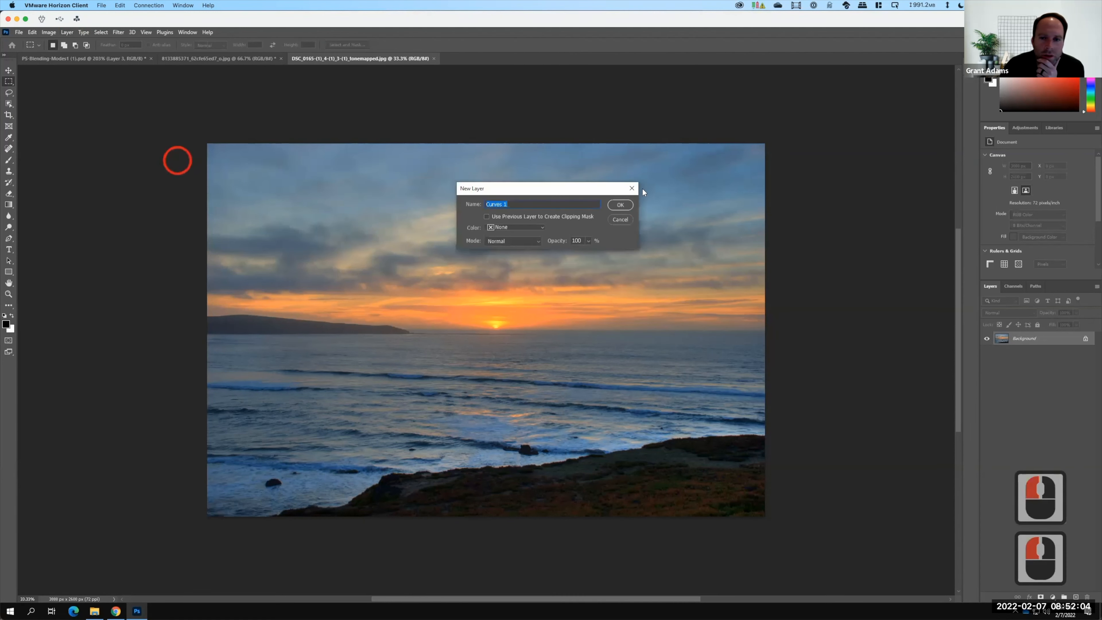
click(622, 205)
key(F15)
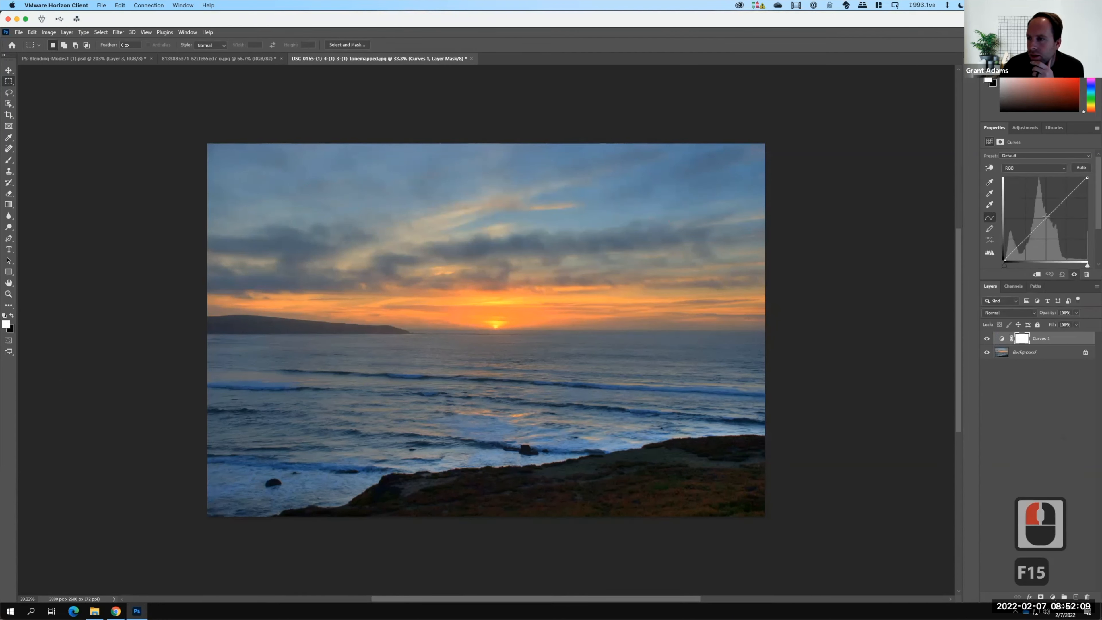
Shape an S-curve by raising the highlights and lowering the shadows, then toggle the Curves layer to compare.
click(1047, 217)
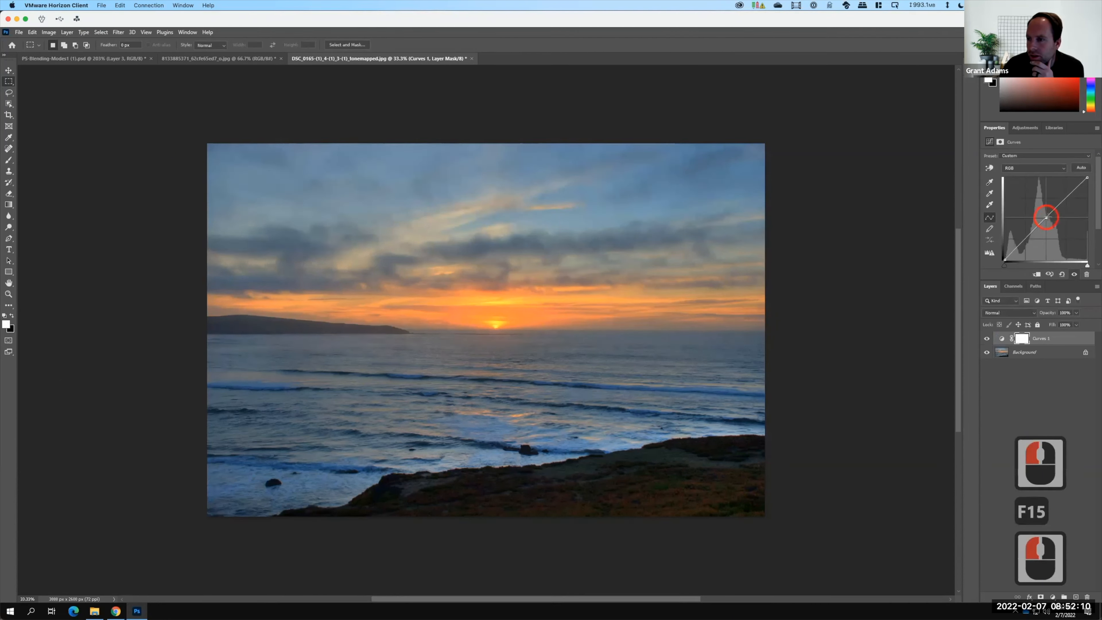
click(1067, 197)
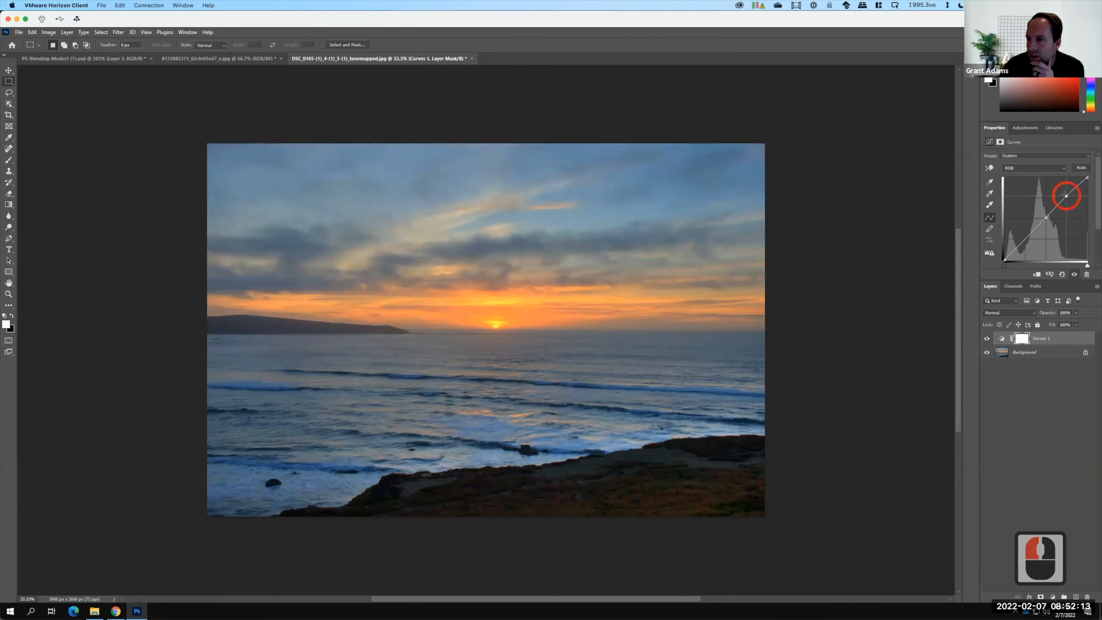
drag(1064, 194, 1063, 191)
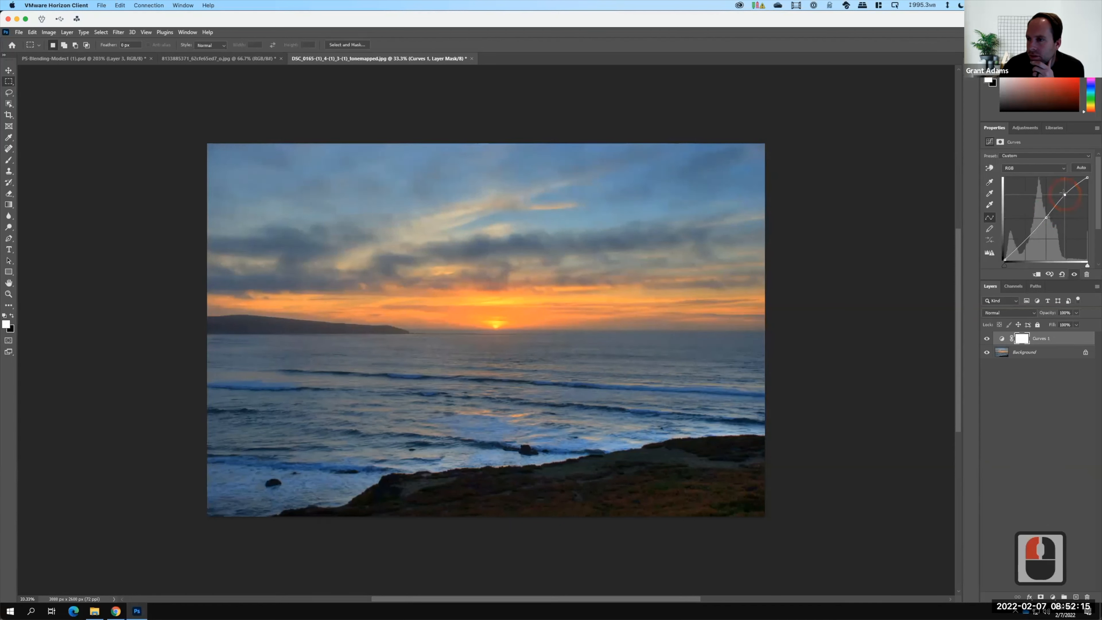
click(1029, 239)
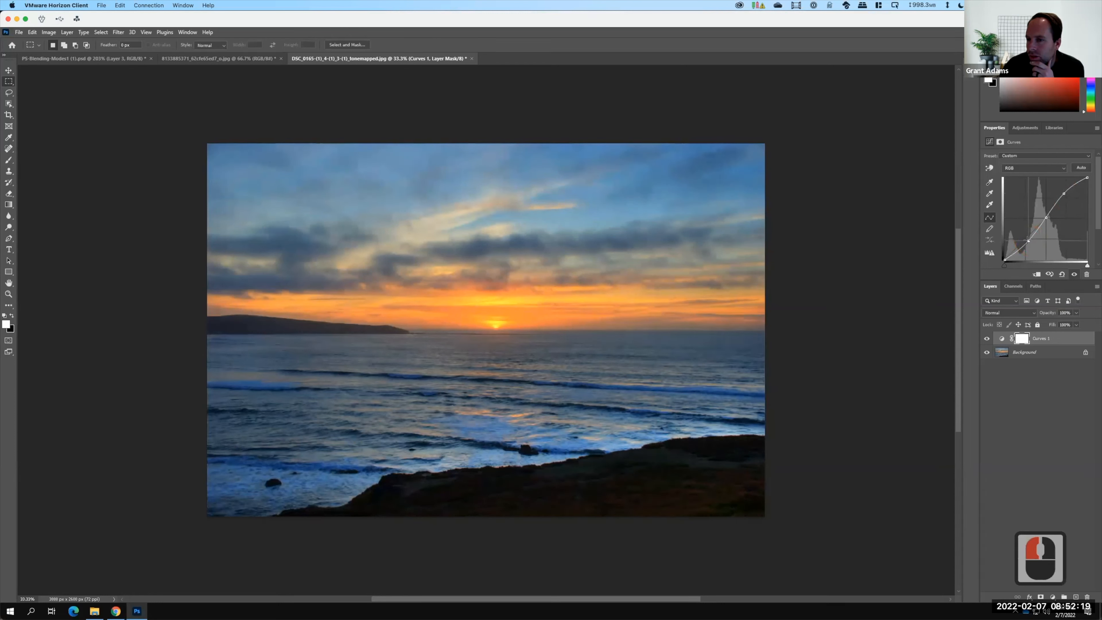
drag(1028, 240, 1028, 241)
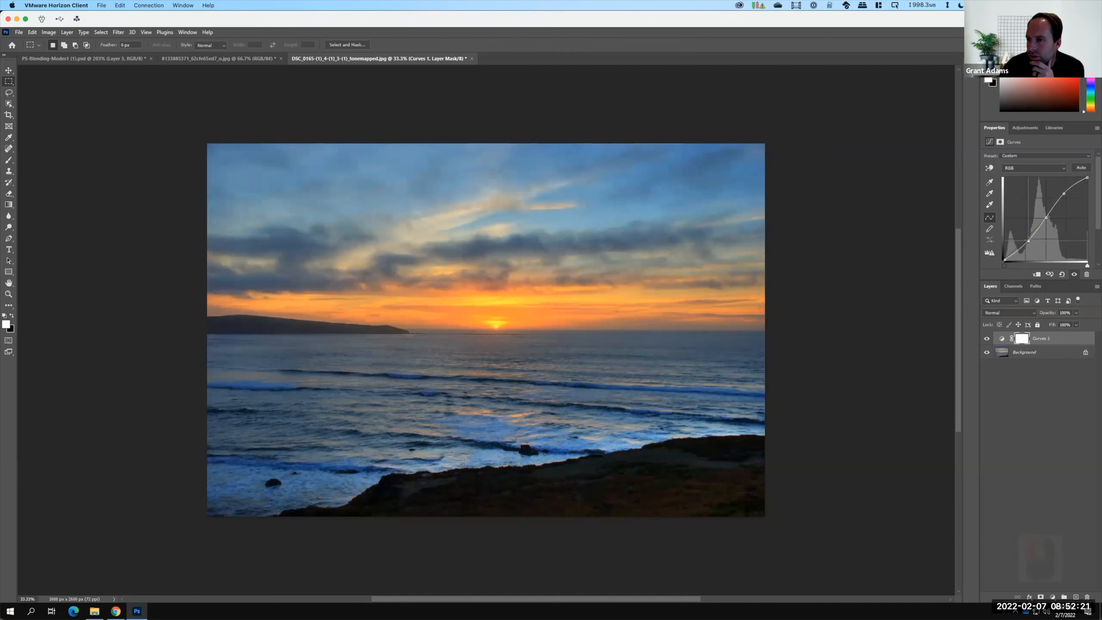
click(1089, 158)
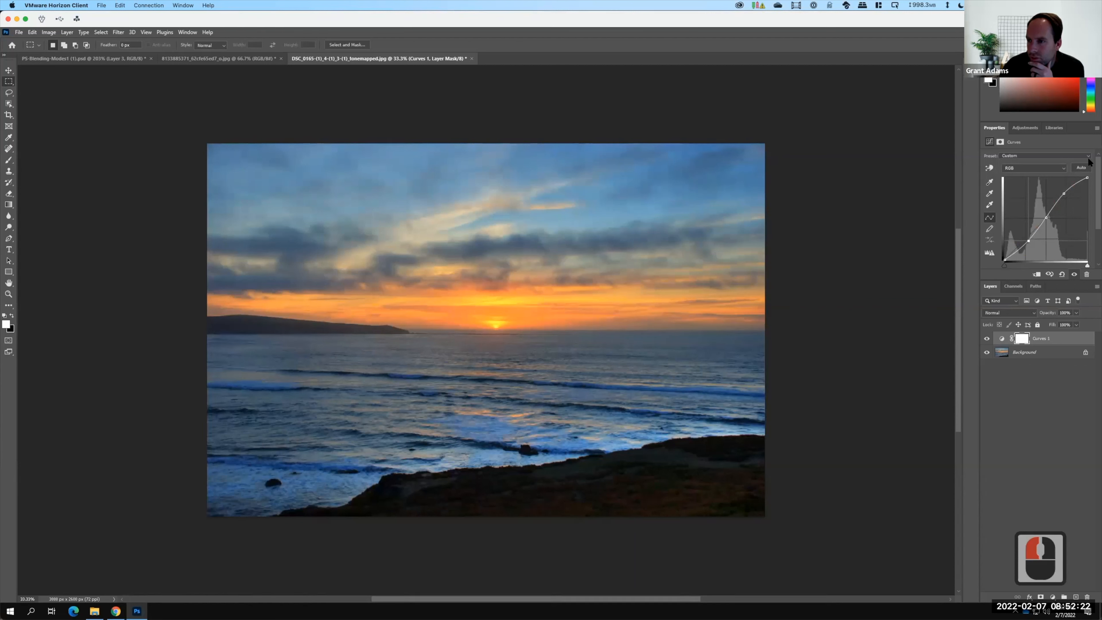
click(987, 339)
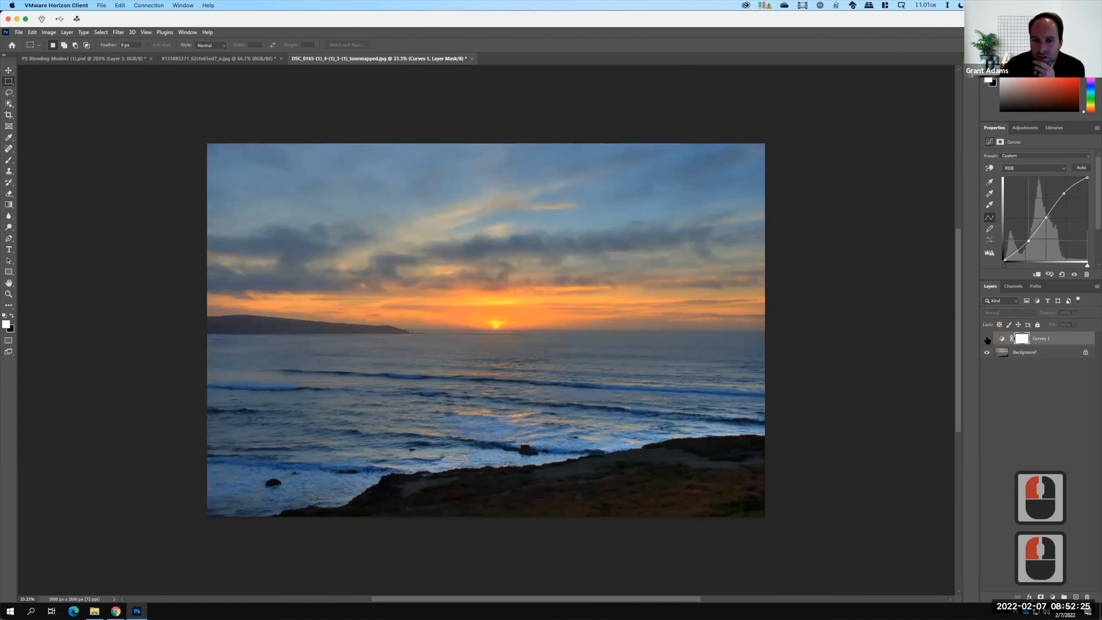
click(987, 338)
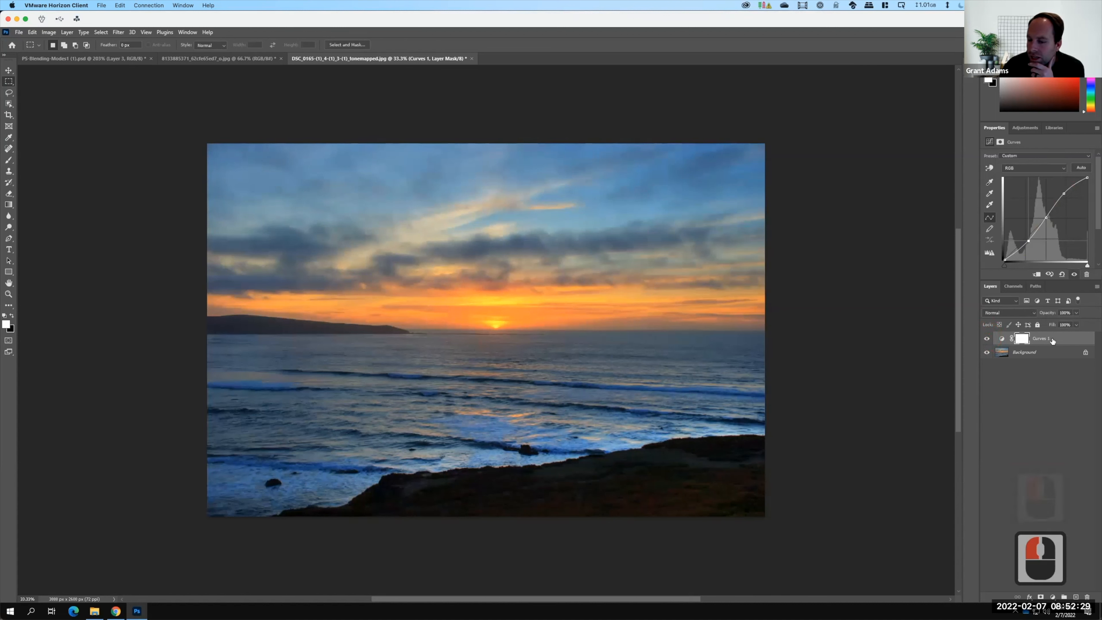
Set the Curves layer's blending mode to Luminosity and toggle its visibility to compare the effect.
click(1011, 312)
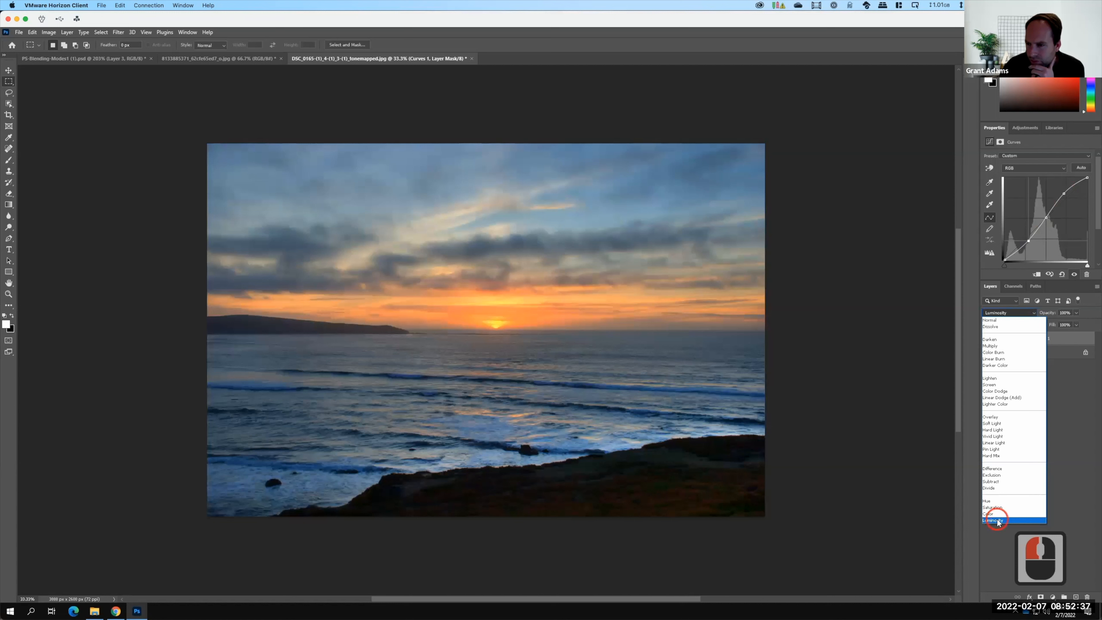
click(997, 520)
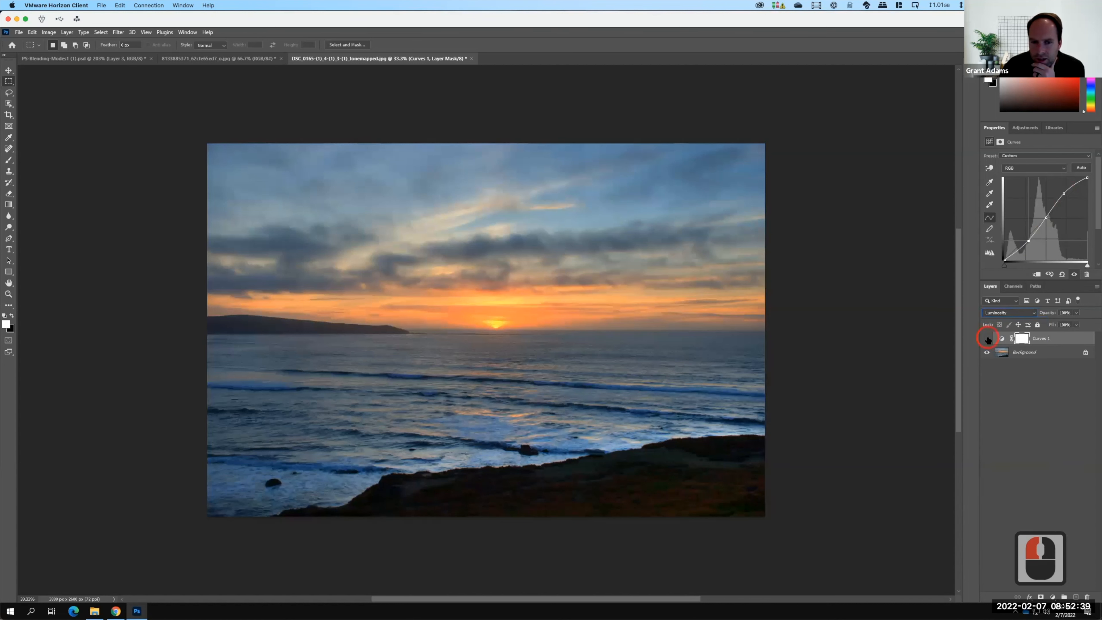
click(988, 339)
click(987, 339)
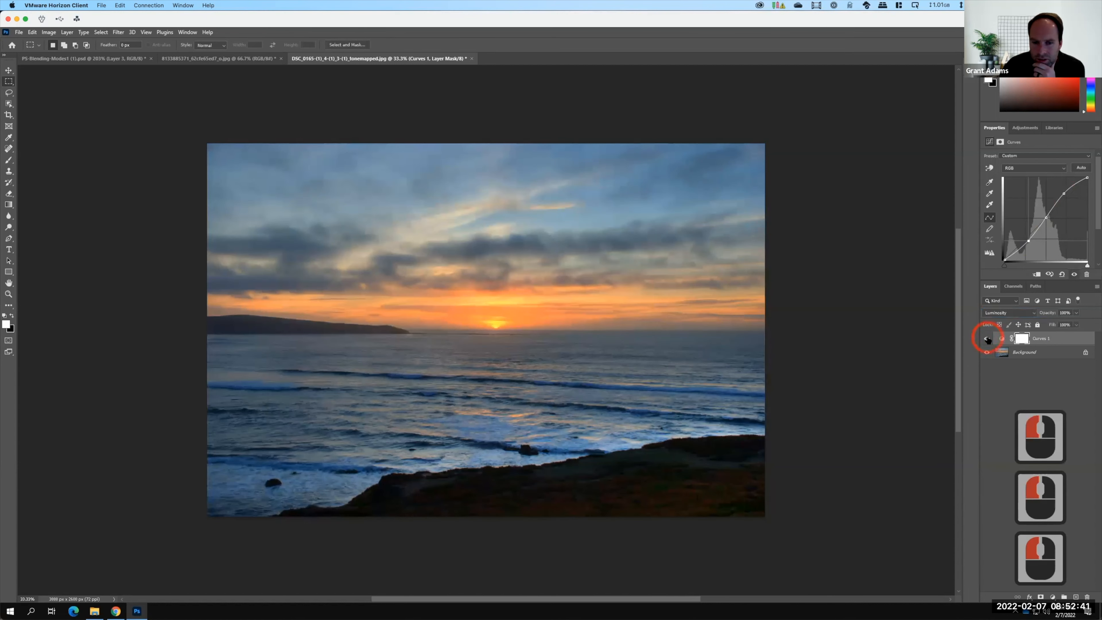
click(987, 339)
click(988, 339)
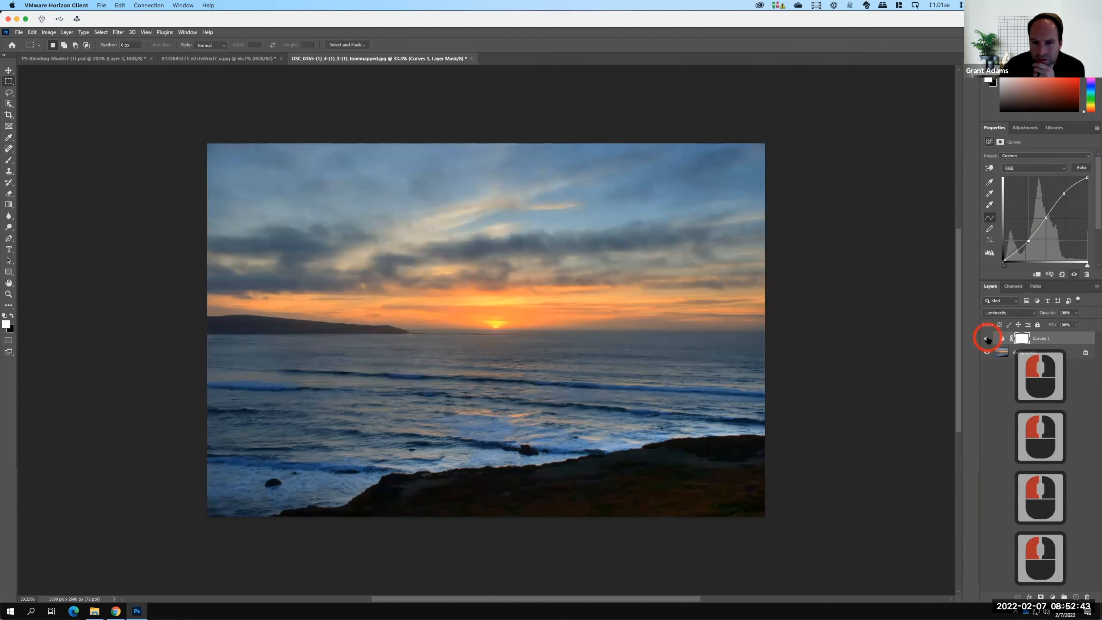
click(988, 338)
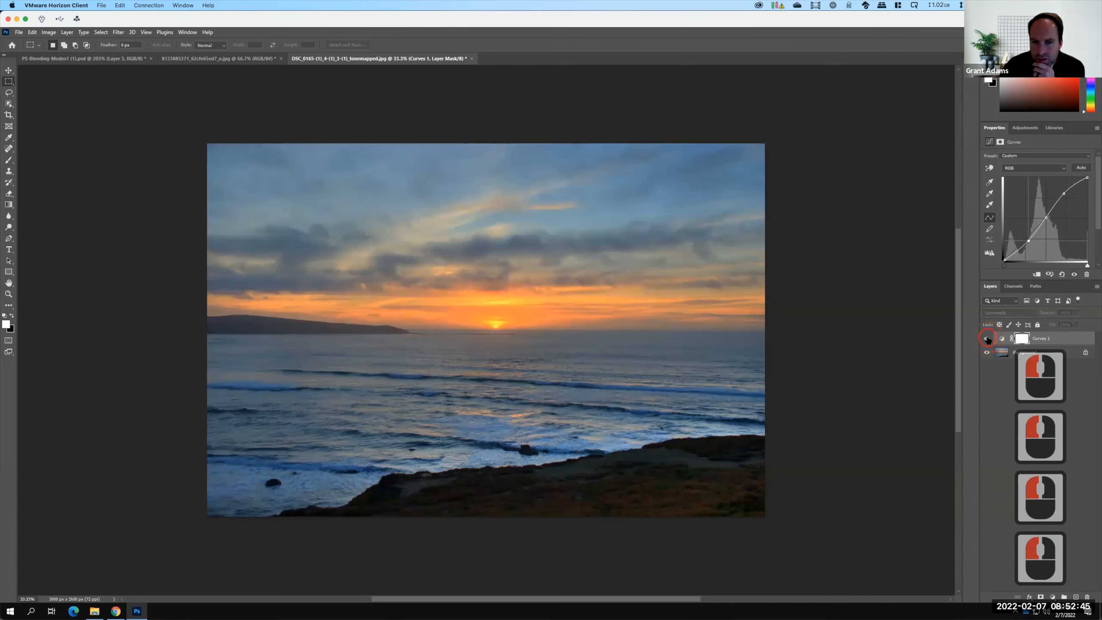
click(988, 338)
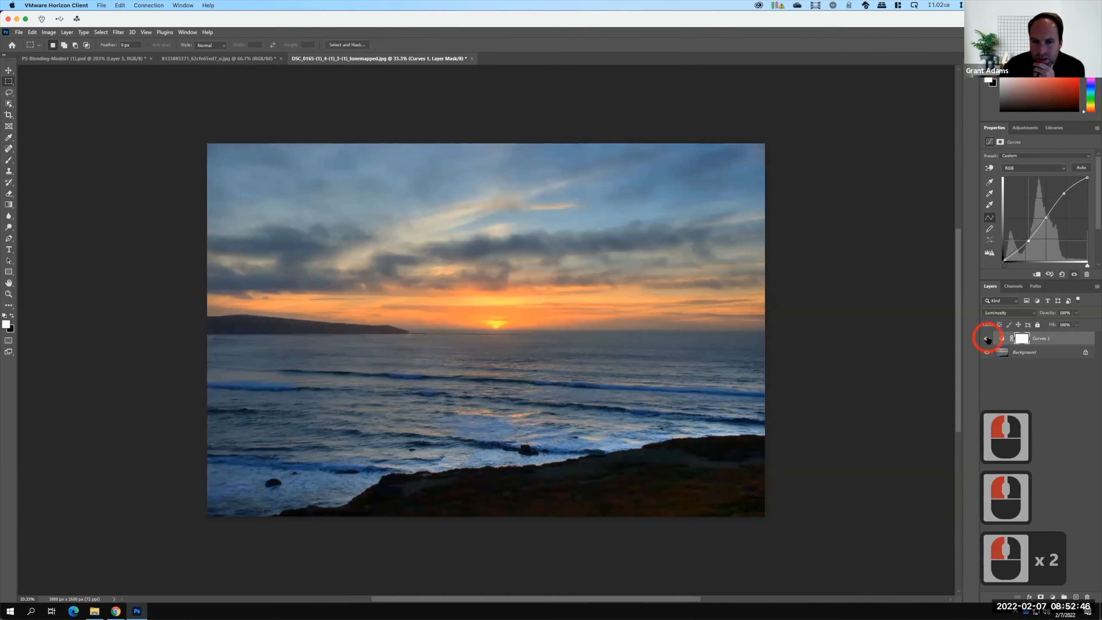
Export the image as a JPG 1000 px wide.
click(16, 32)
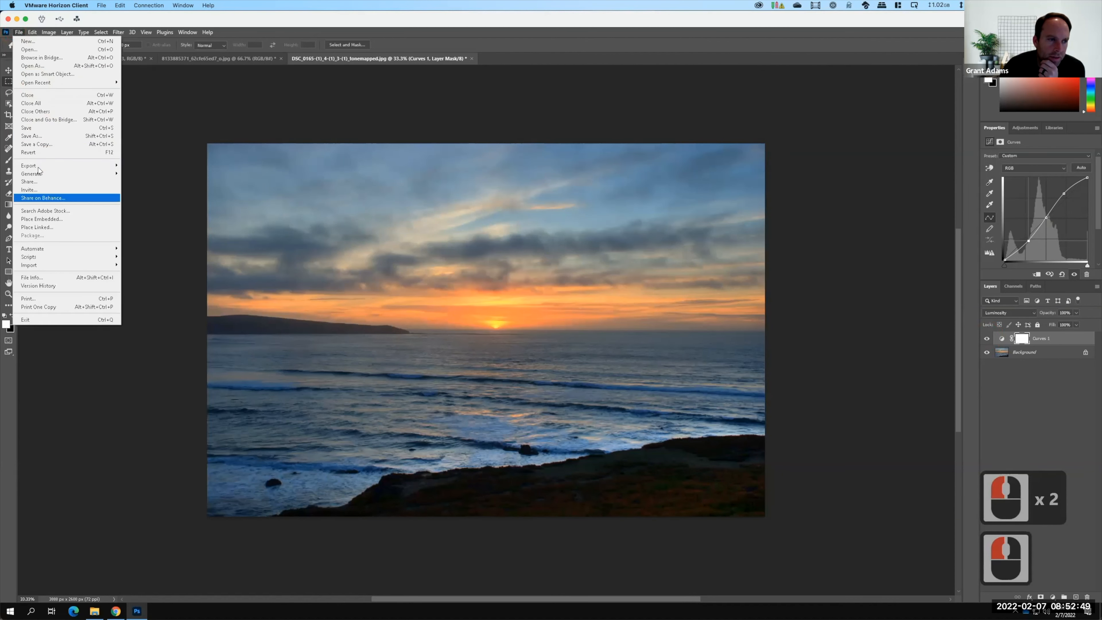
mouse_move(65, 165)
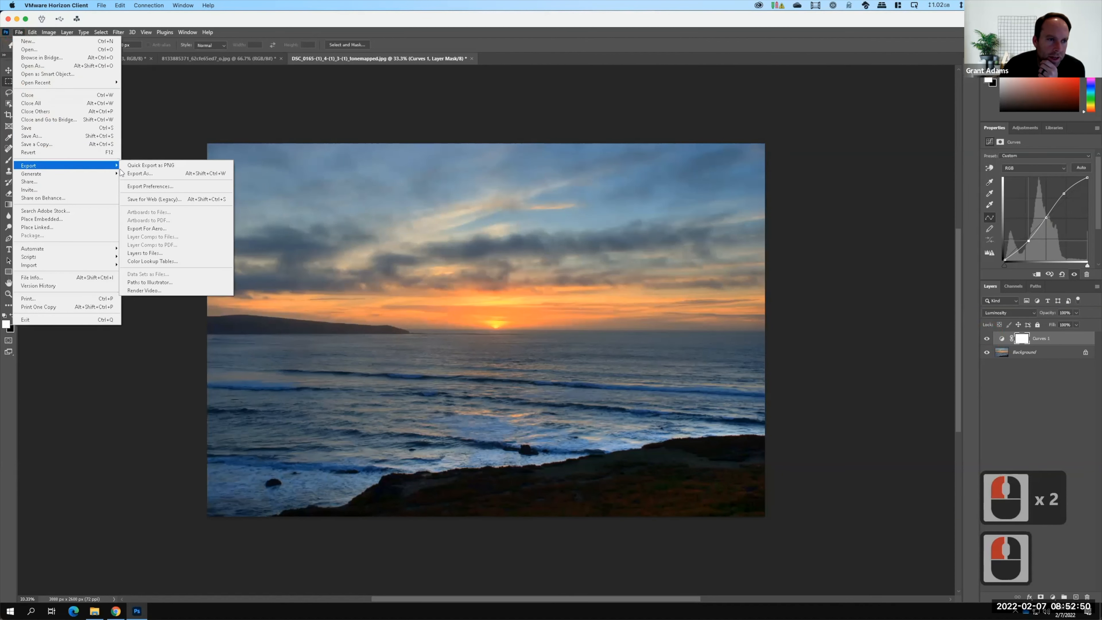
click(155, 175)
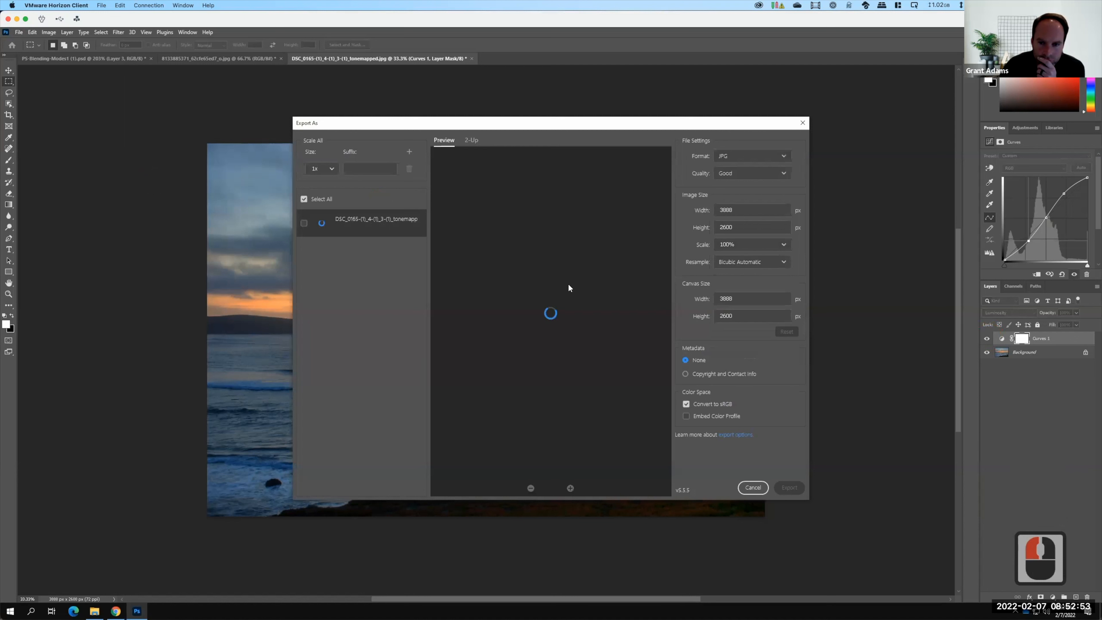
drag(749, 208, 655, 205)
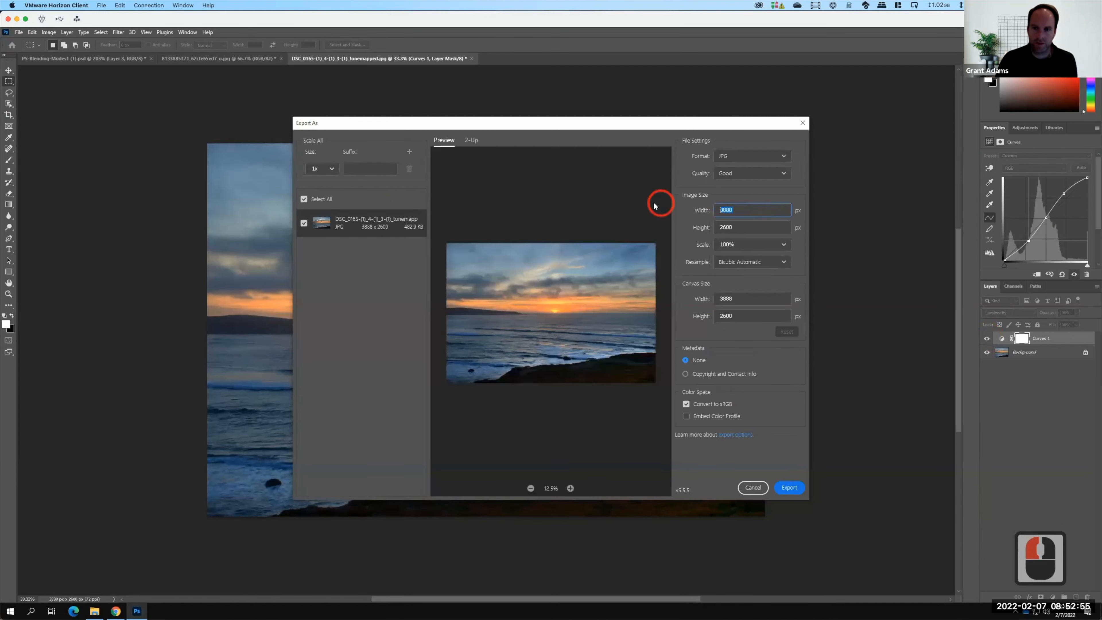
text(1000)
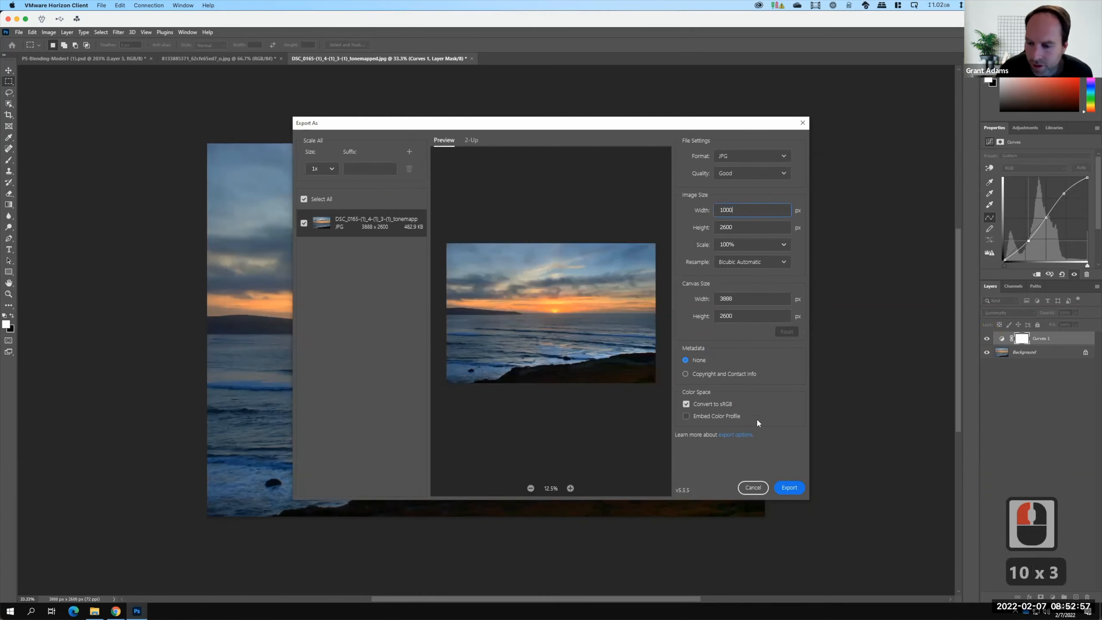
click(793, 488)
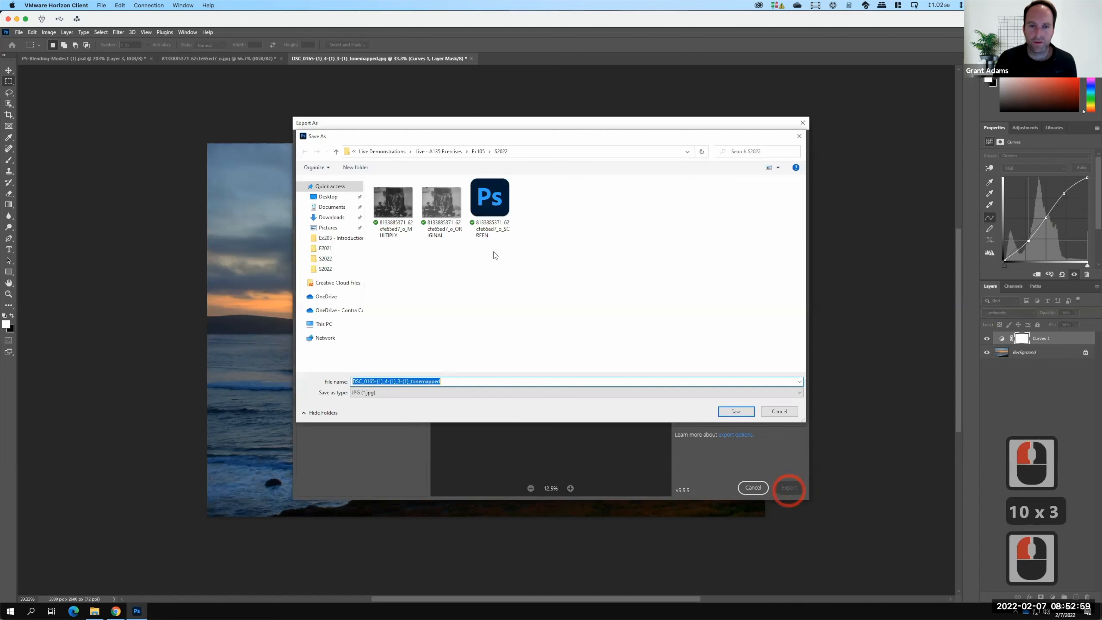
Name the export Luminosity and save it in the S2022 folder.
text(Lu)
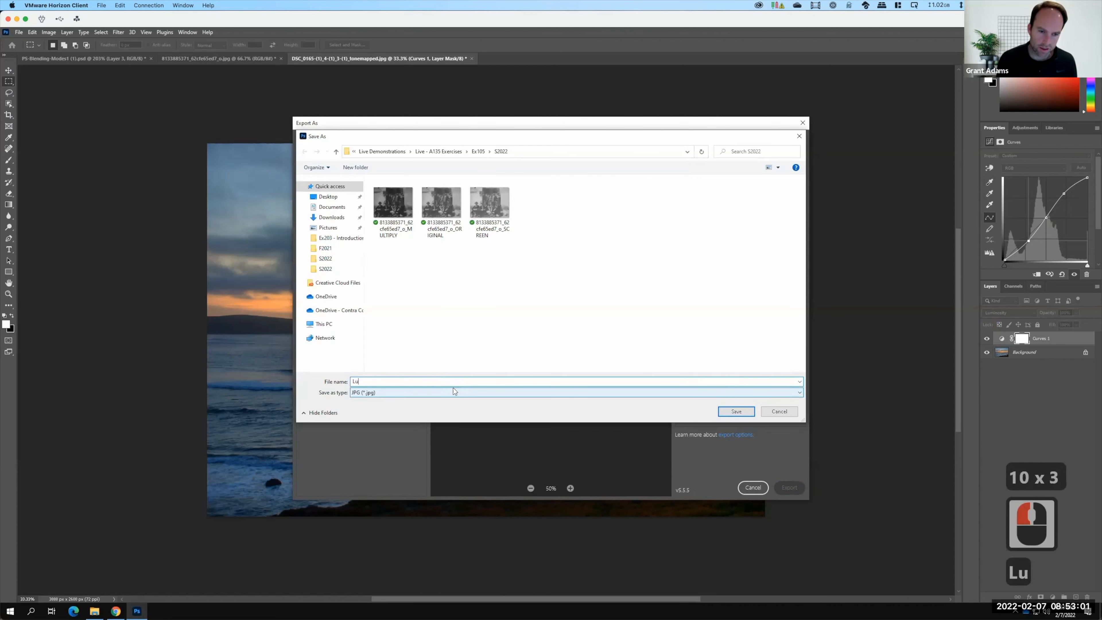
text(minosity)
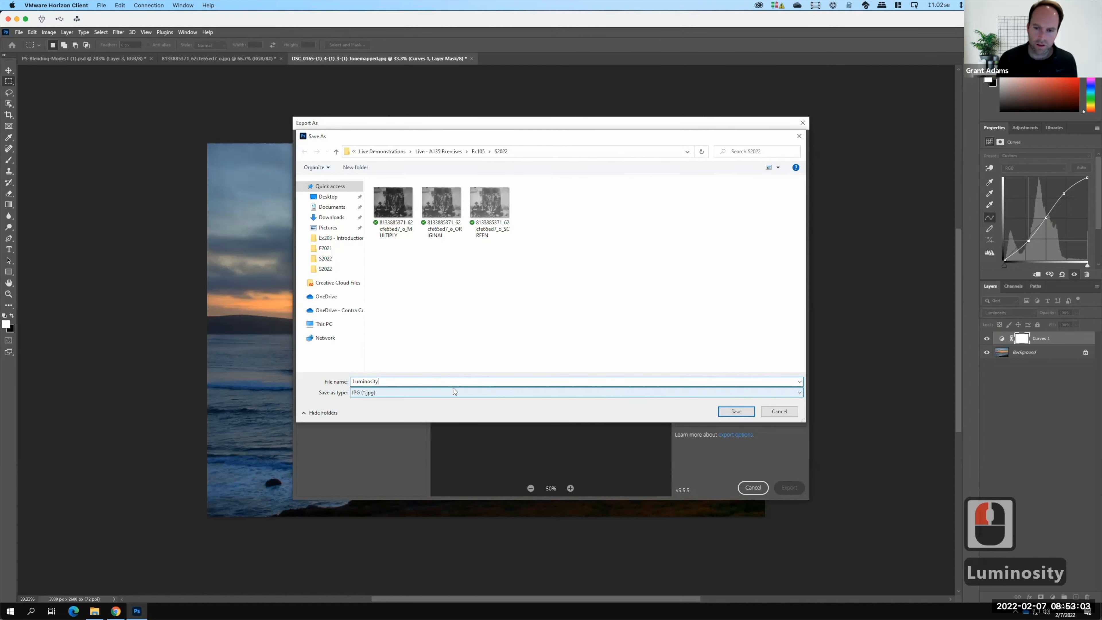
key(Return)
key(F15)
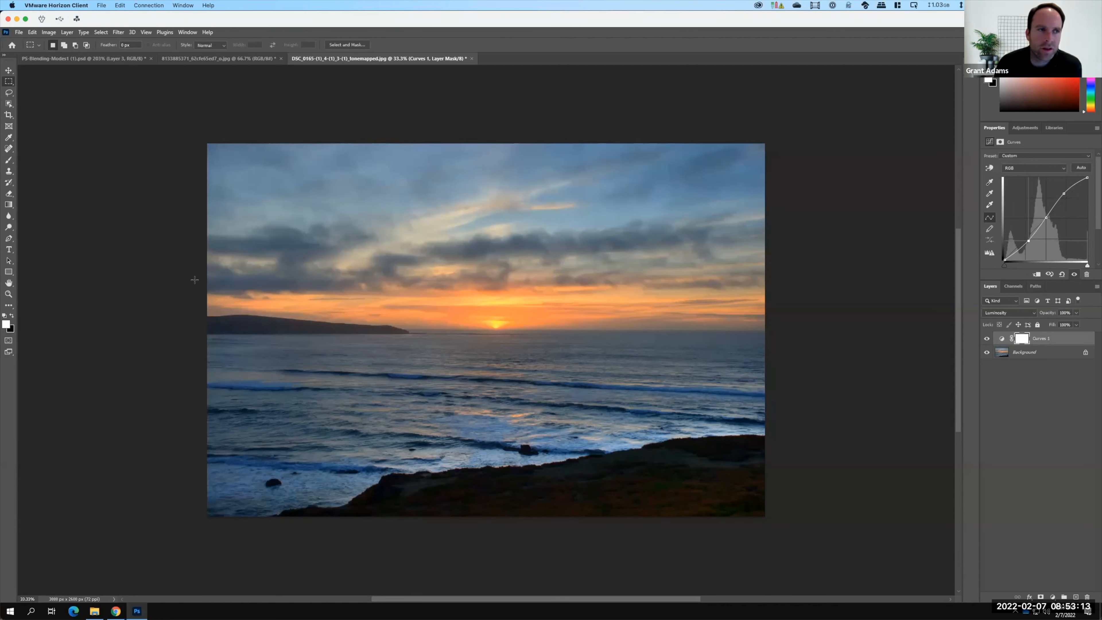
Switch to Chrome, open a new tab and search Google for unsplash.
click(115, 611)
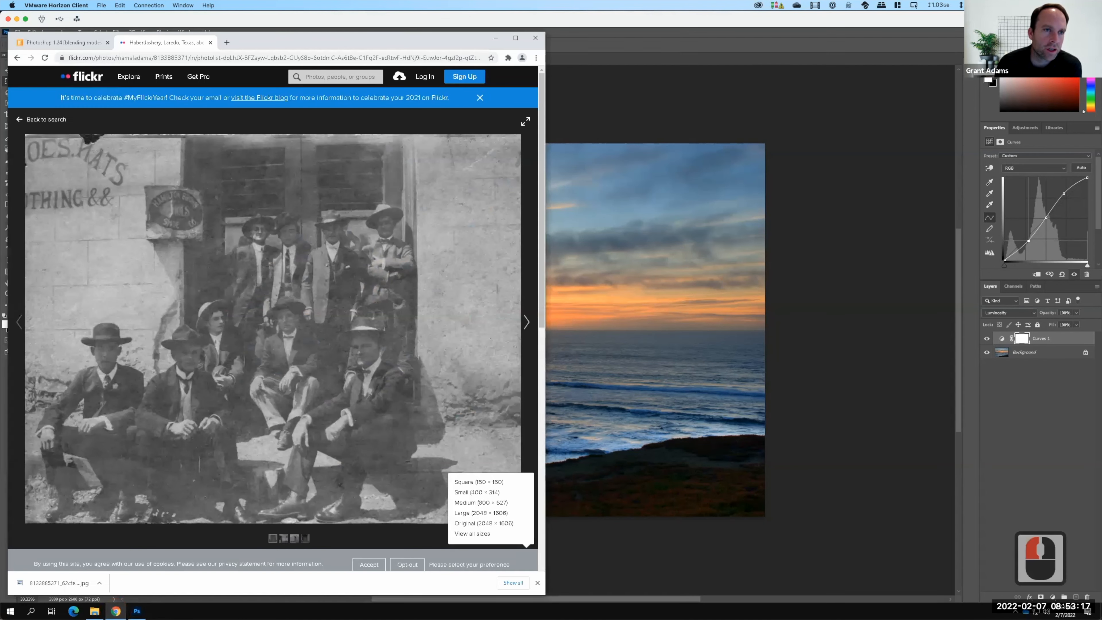
click(226, 42)
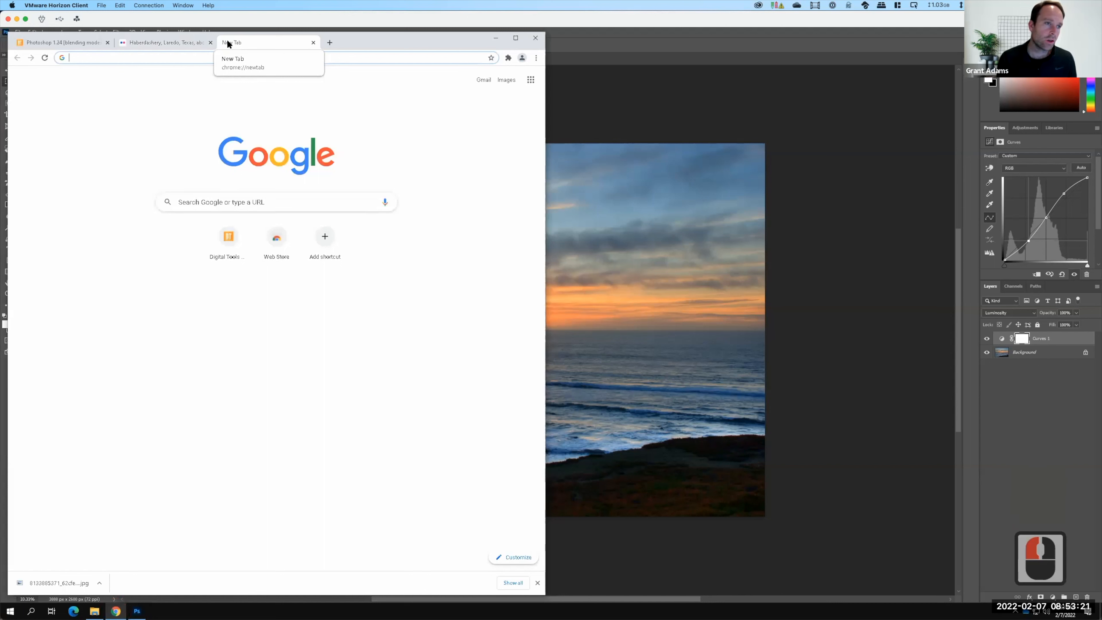
text(us)
key(BackSpace)
text(nsplash)
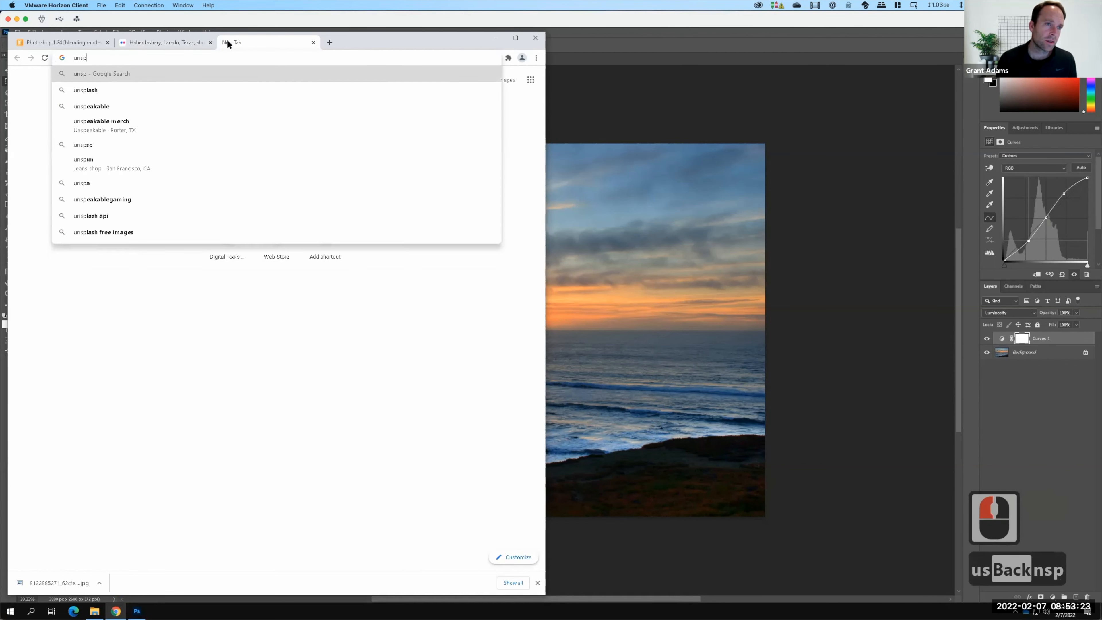
key(Return)
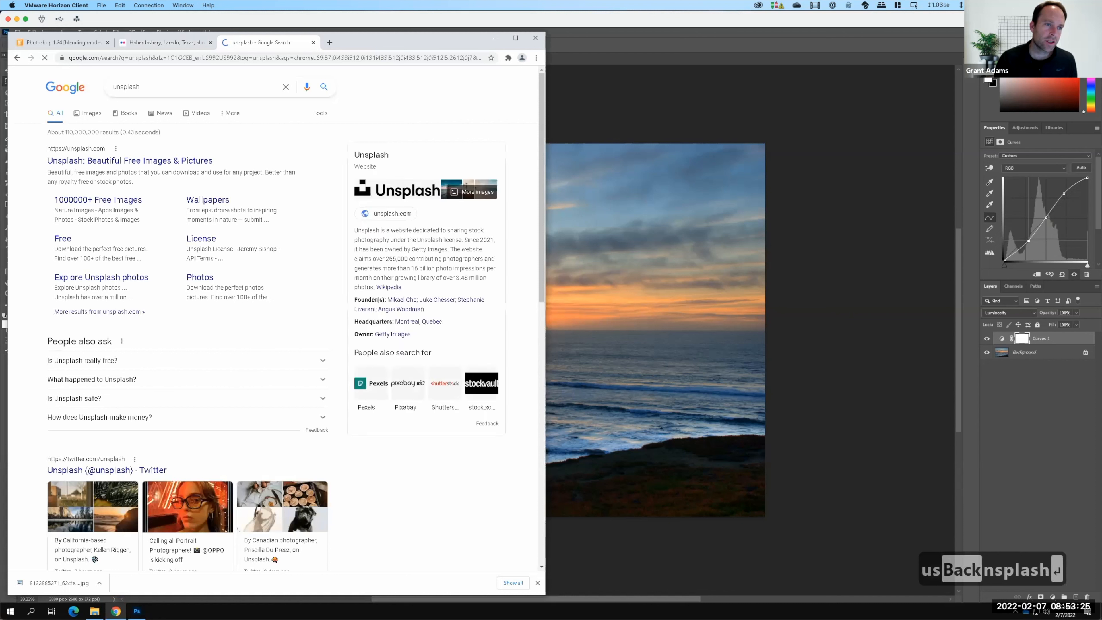
Open the Unsplash site and search it for grunge background.
click(122, 162)
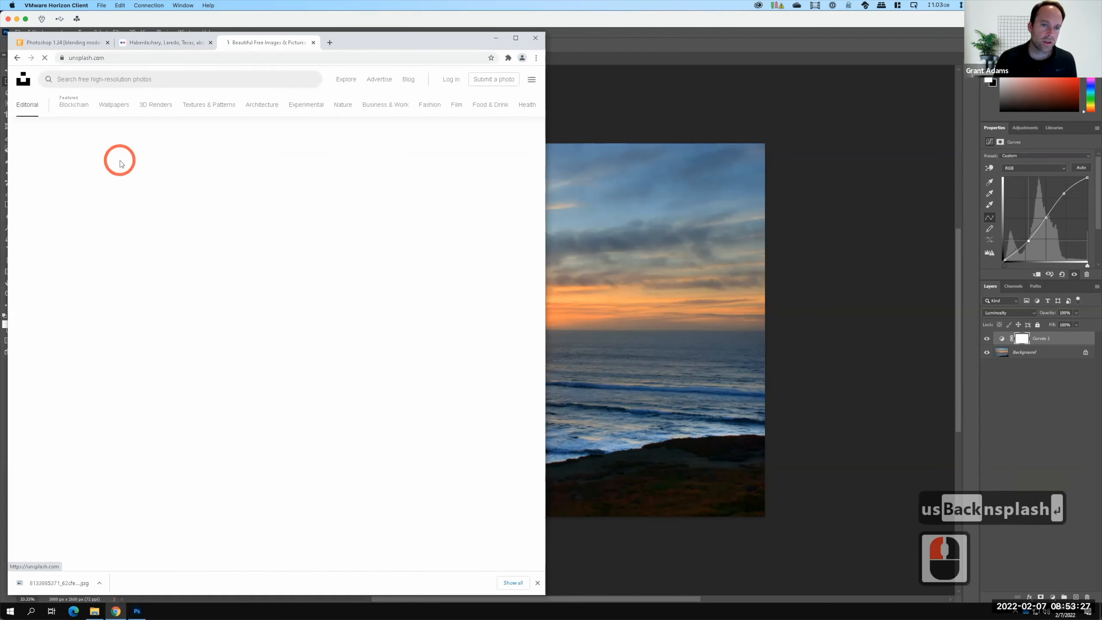
click(146, 255)
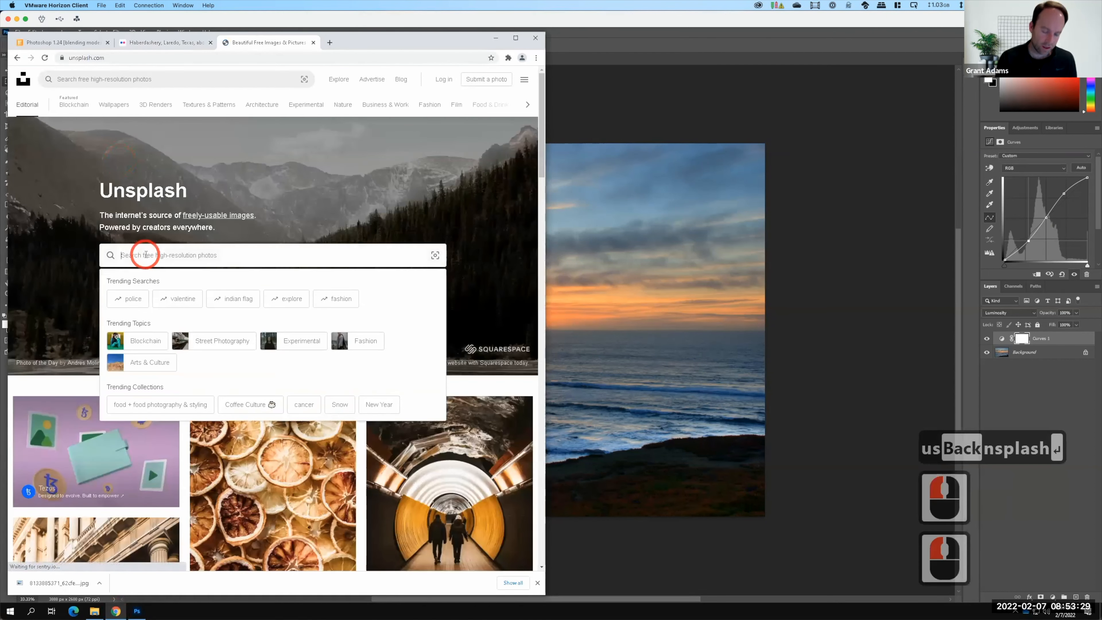
text(gru)
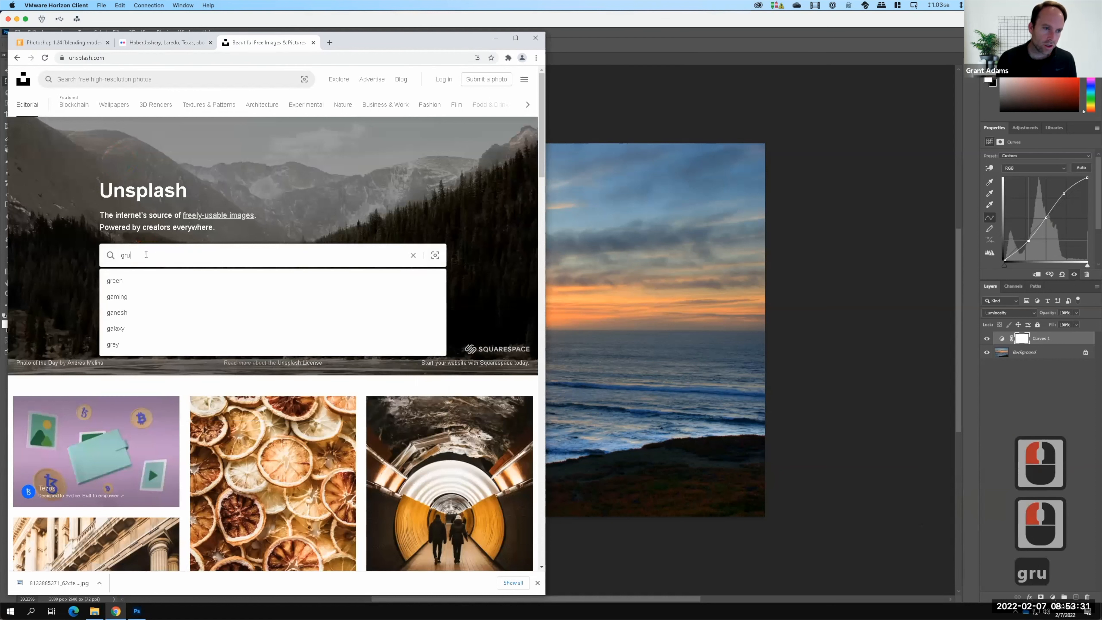
text(nge ba)
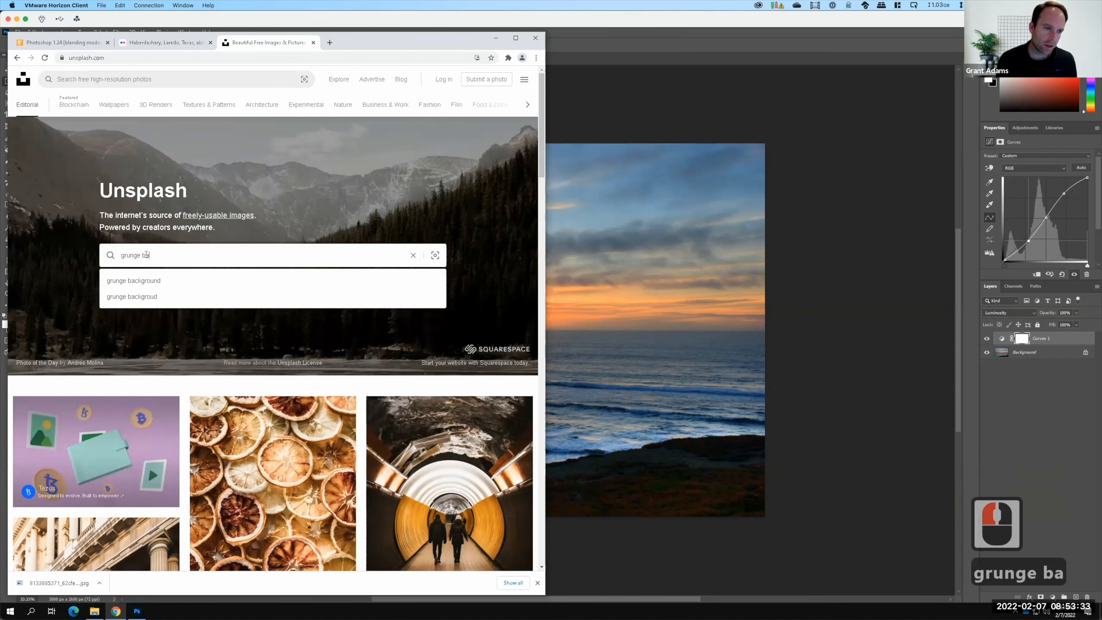
key(Down)
key(Return)
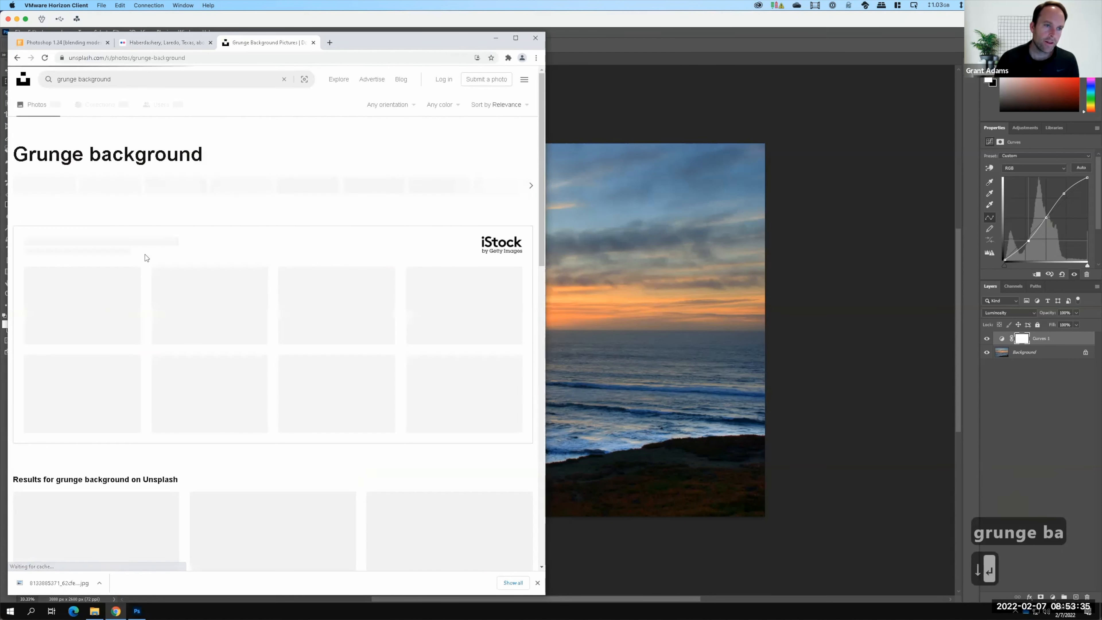
Browse the grunge background results and download the green and white abstract painting image.
scroll(215, 211, down, 2)
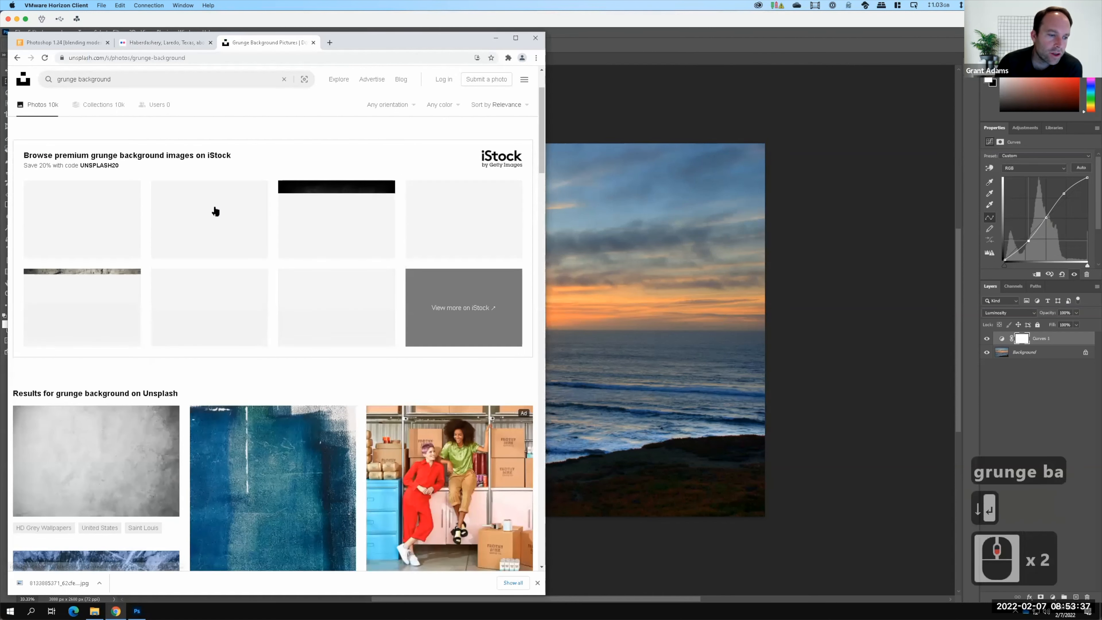
scroll(216, 211, down, 4)
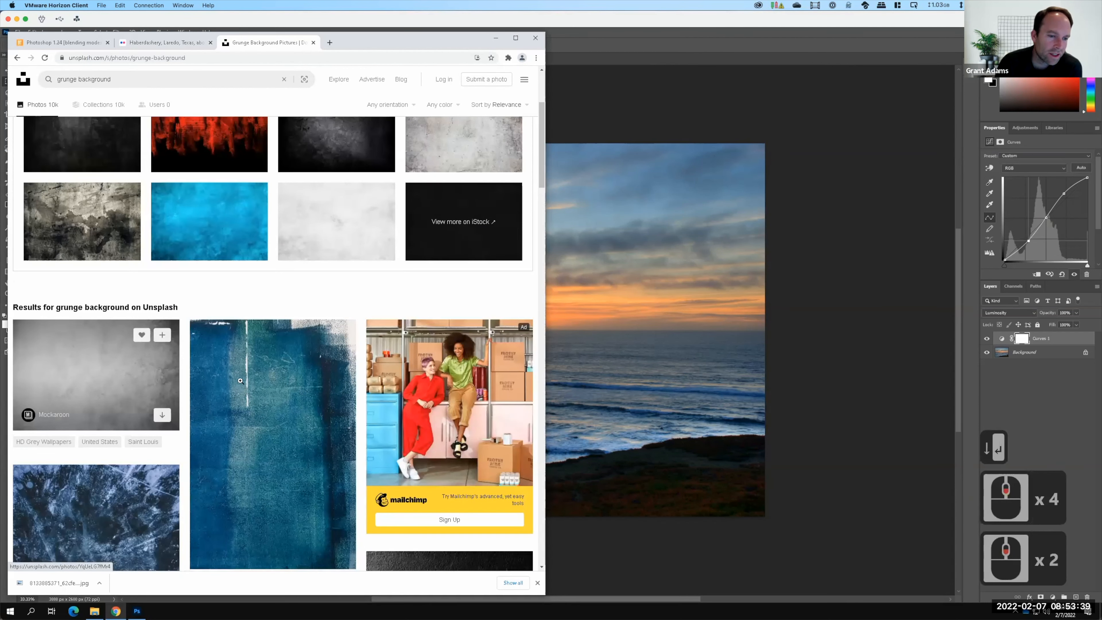
scroll(241, 381, down, 3)
scroll(152, 377, down, 7)
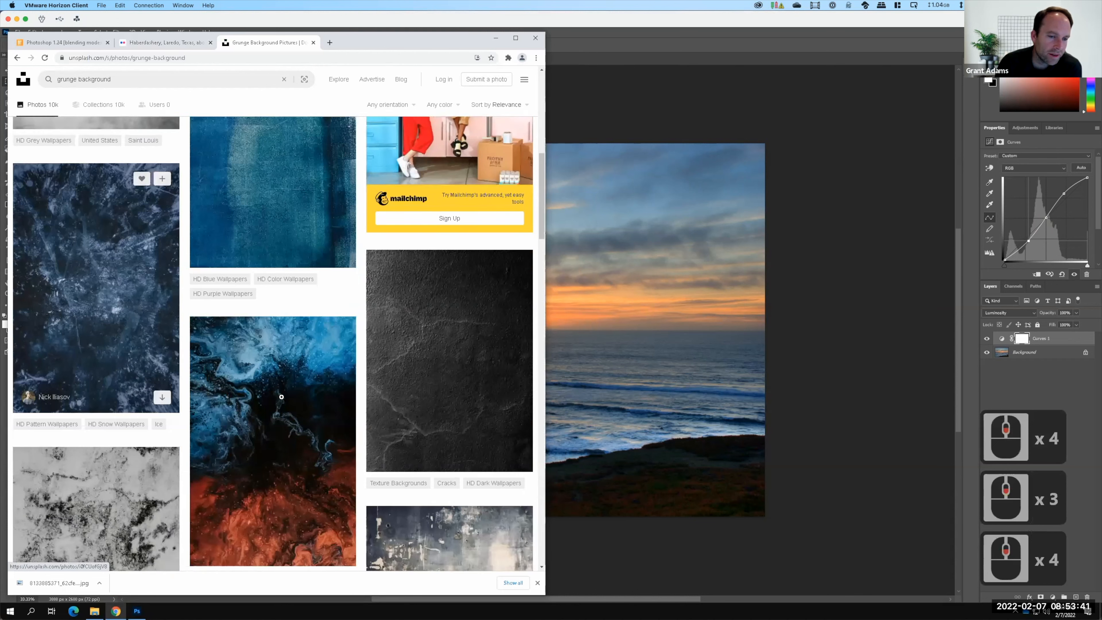
scroll(139, 383, down, 2)
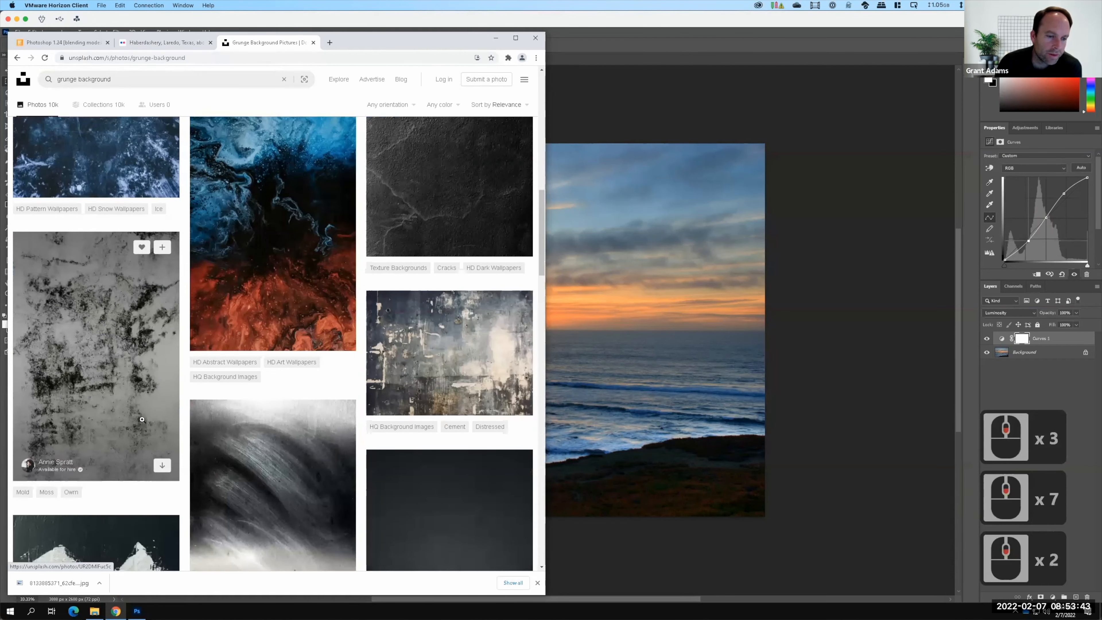
scroll(112, 351, down, 2)
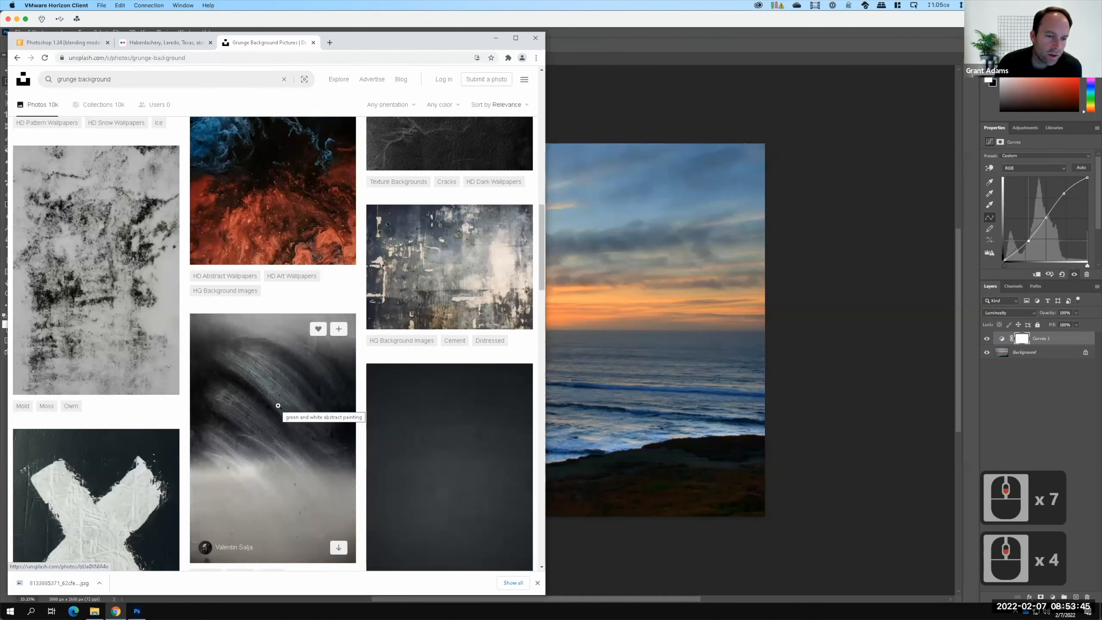
click(278, 406)
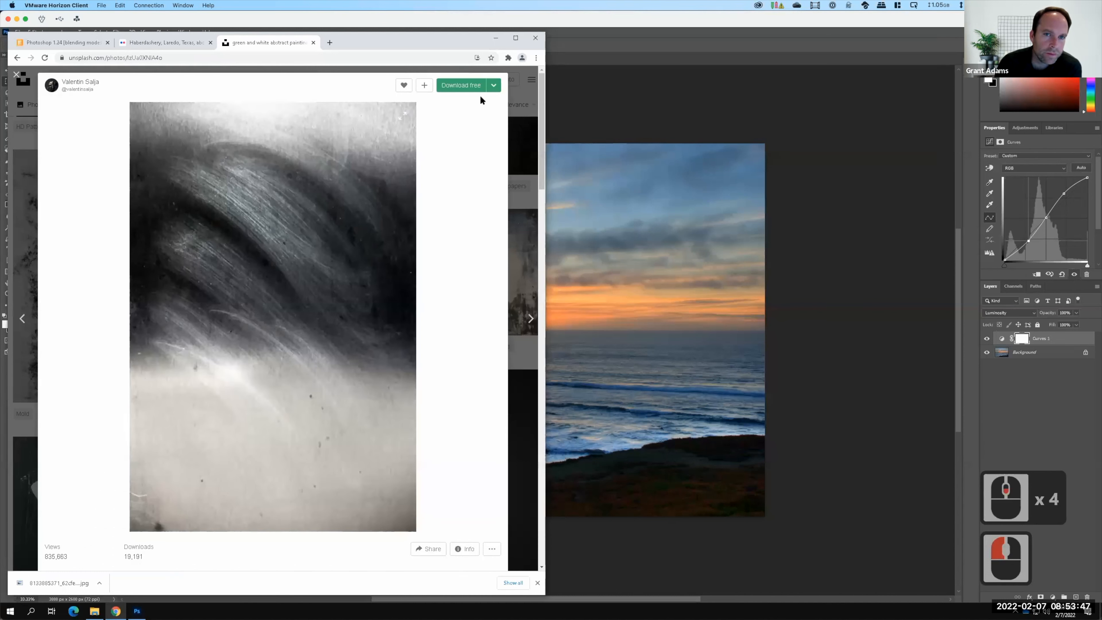
click(474, 85)
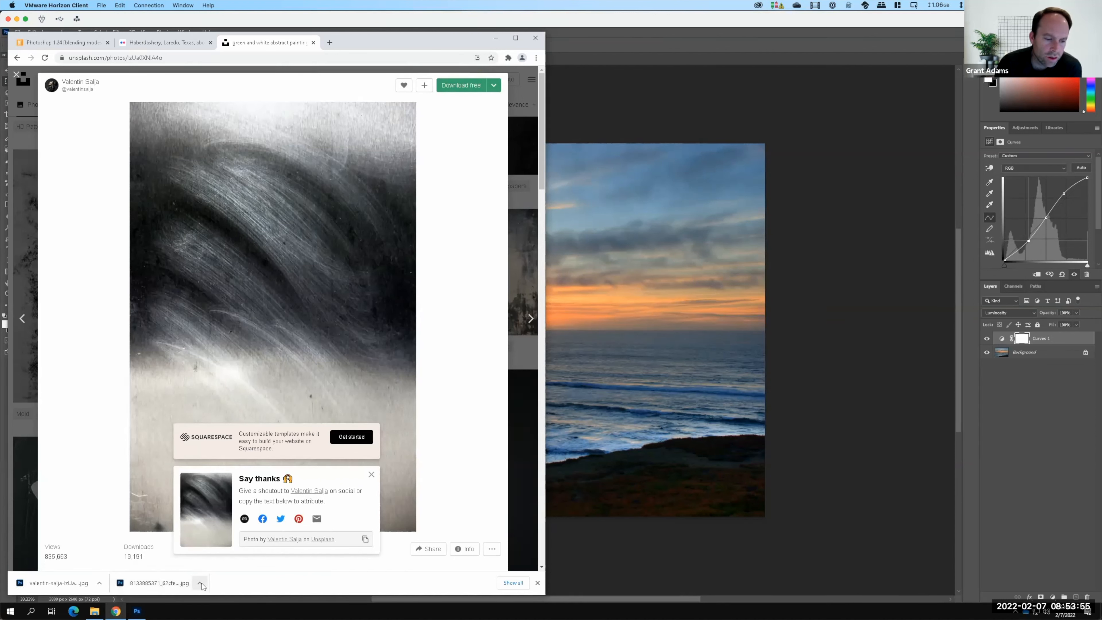
Place the downloaded grunge image as an embedded layer in the sunset photo.
click(642, 203)
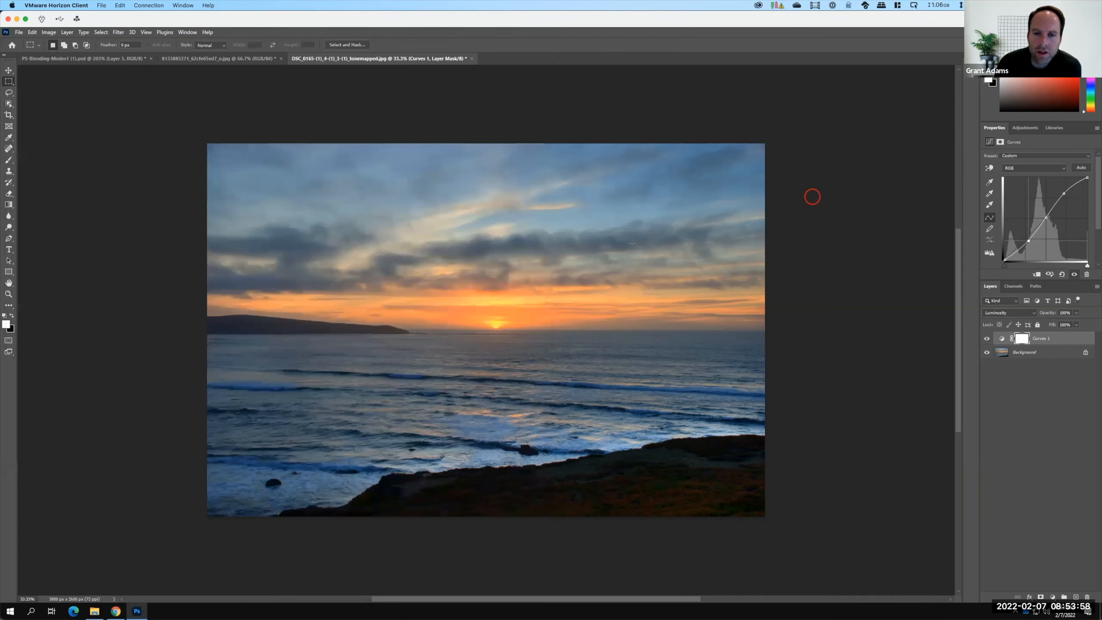
click(19, 33)
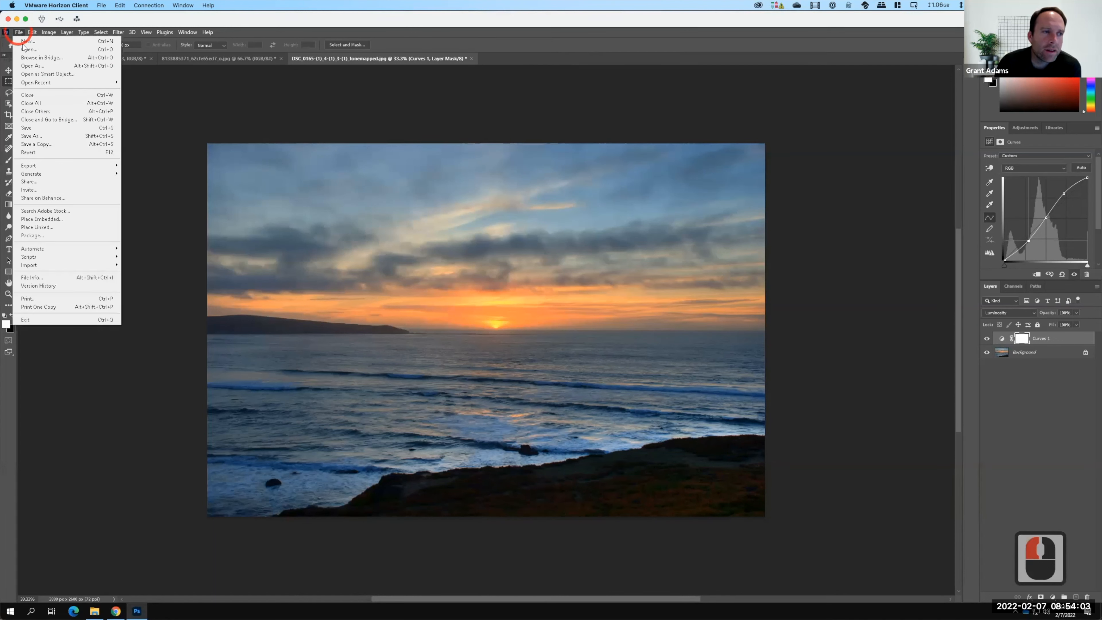
key(F15)
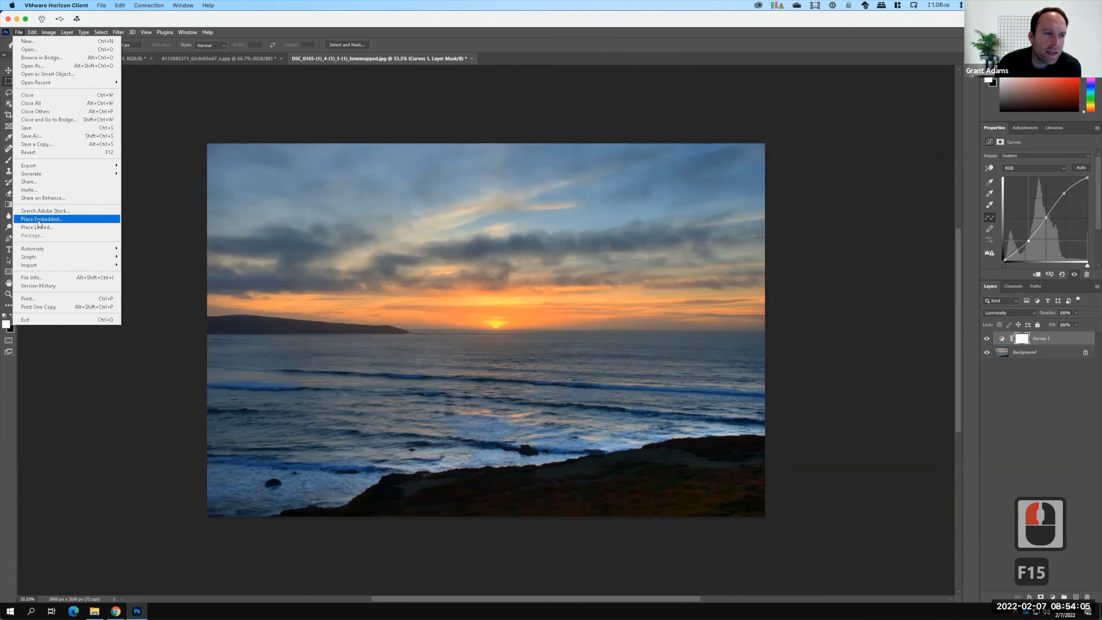
click(38, 221)
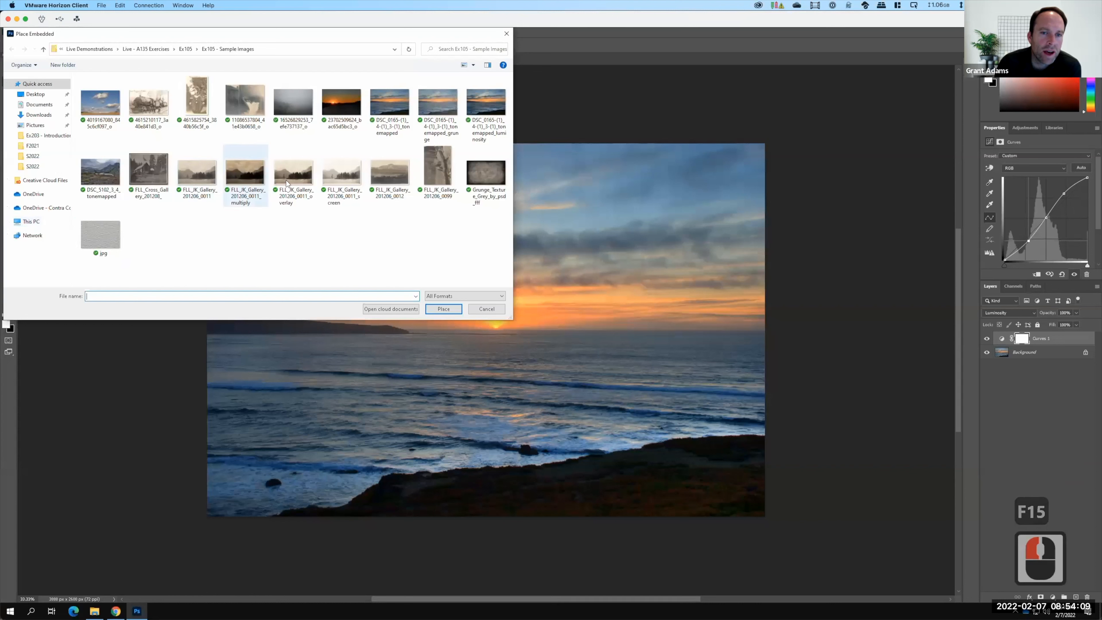
click(40, 115)
click(122, 103)
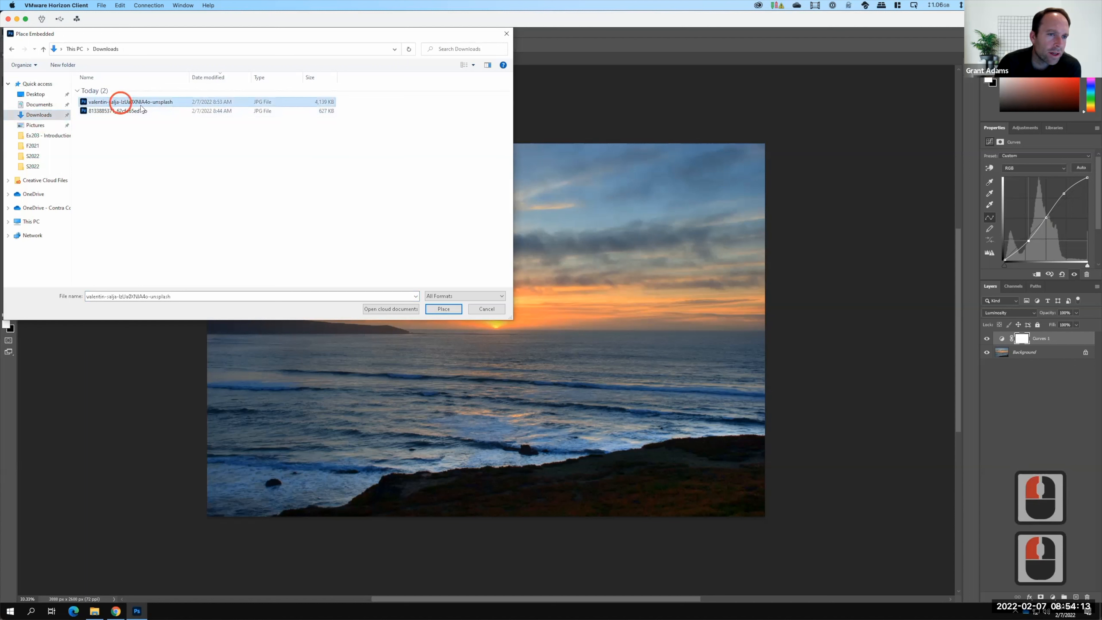
click(452, 310)
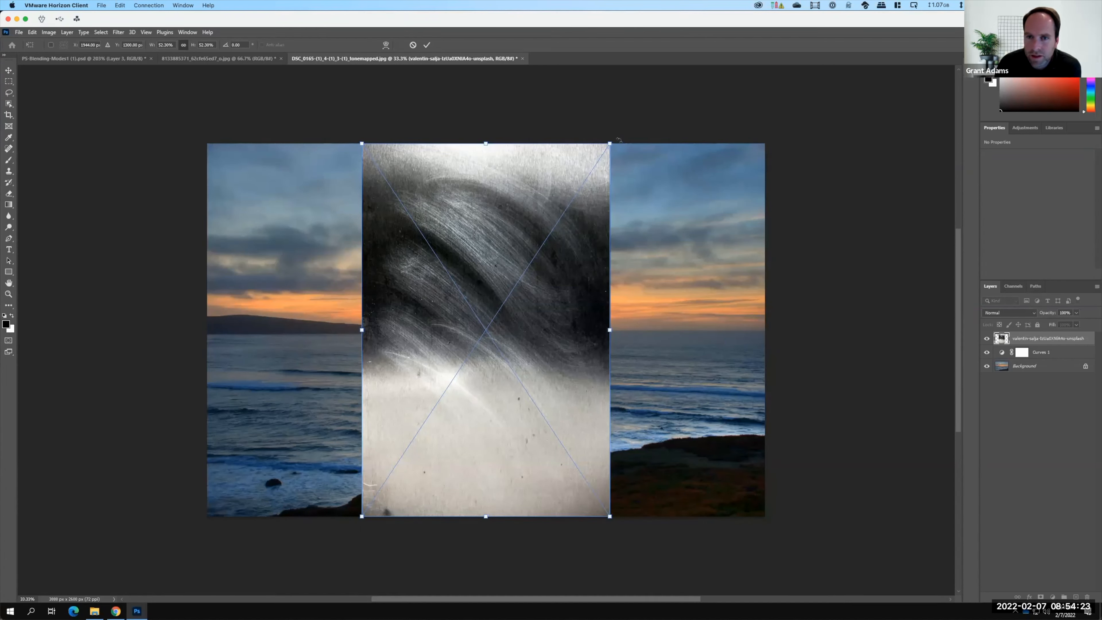
Rotate the placed texture 90° and scale it up to cover the whole canvas.
drag(500, 97, 192, 143)
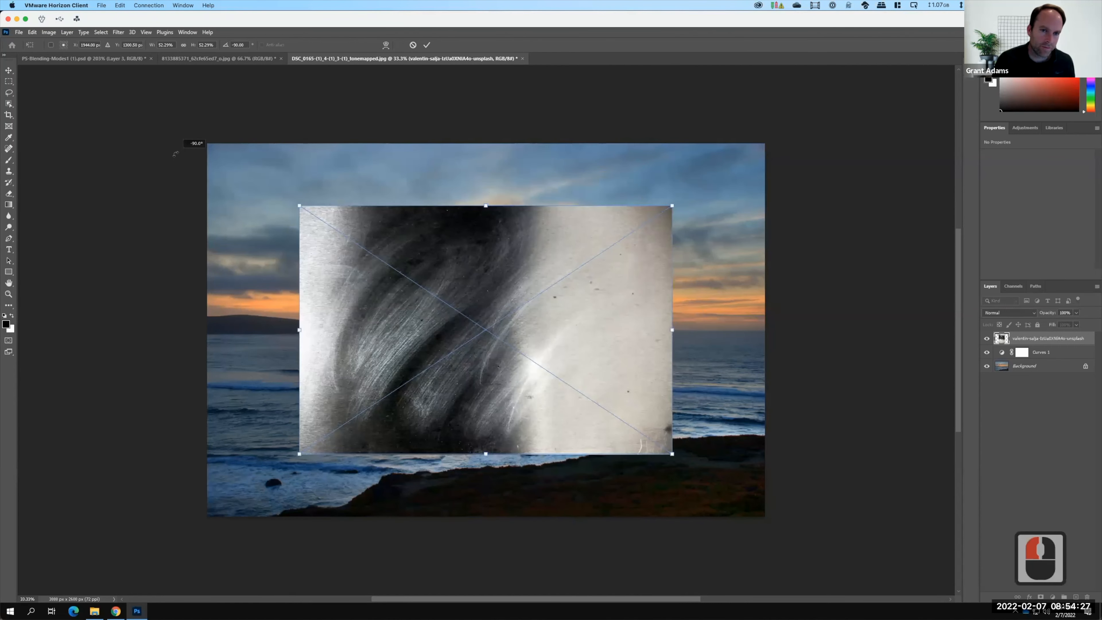
drag(299, 205, 169, 118)
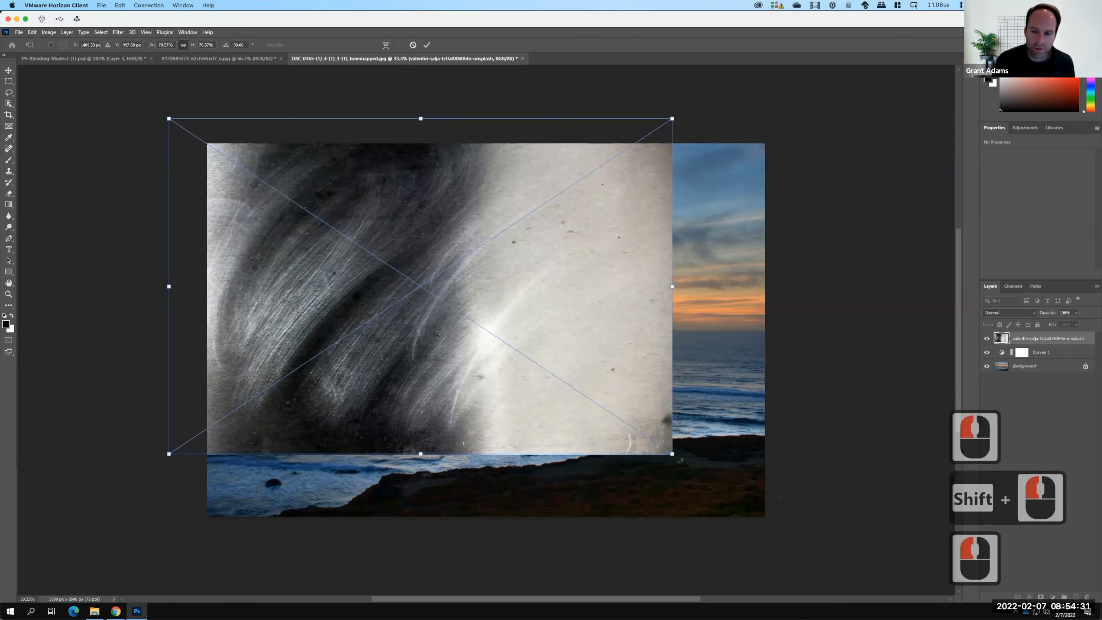
drag(672, 454, 781, 527)
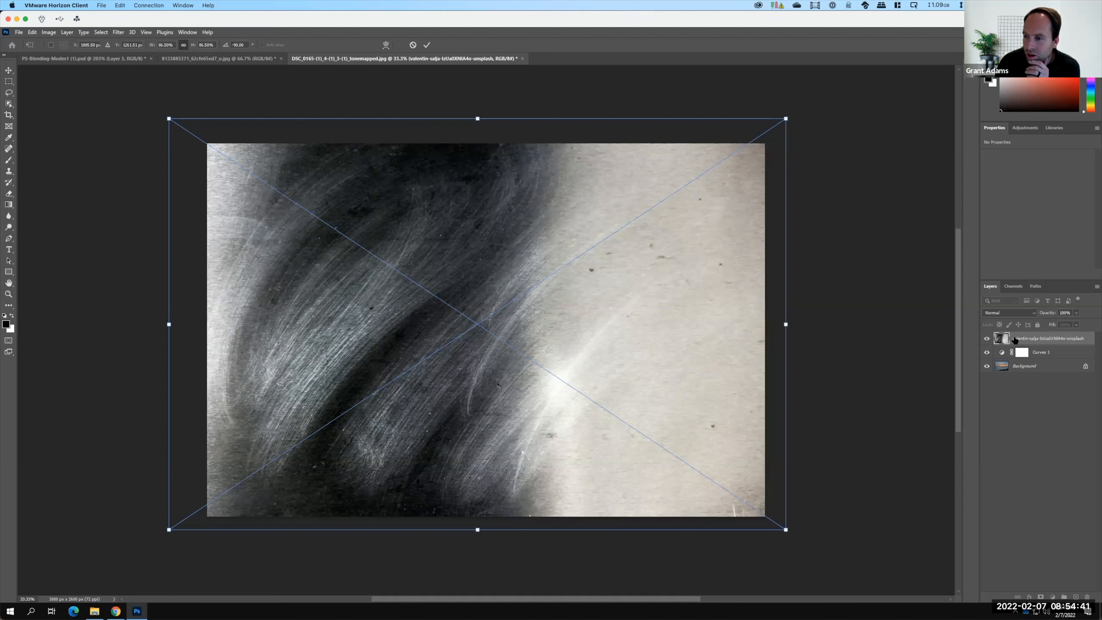
Try the Multiply and Screen blending modes on the texture layer.
click(1014, 314)
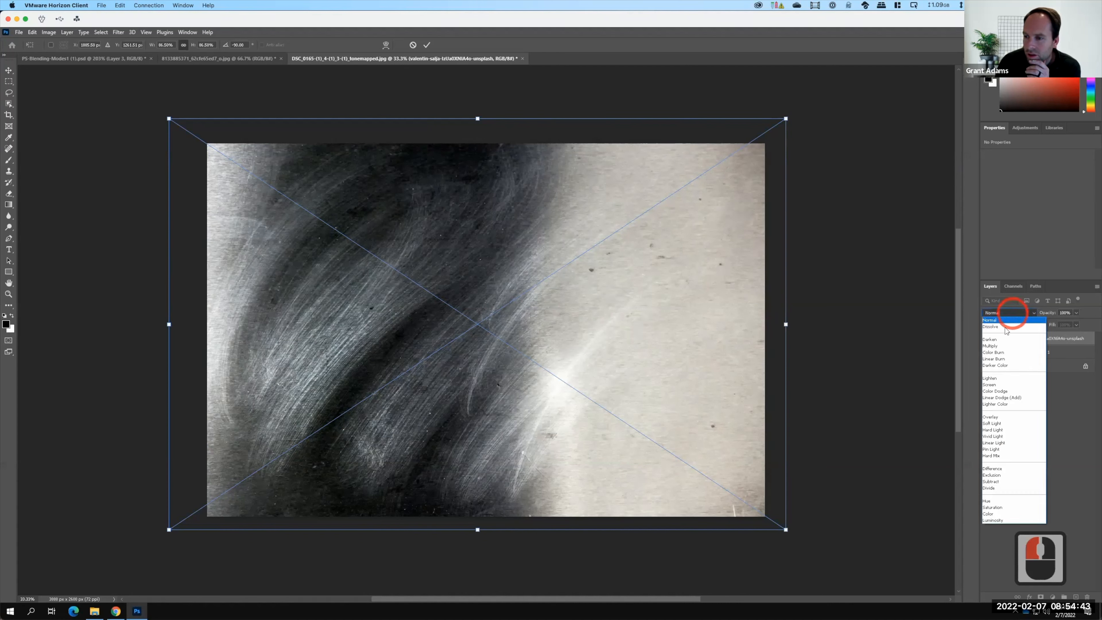
click(995, 346)
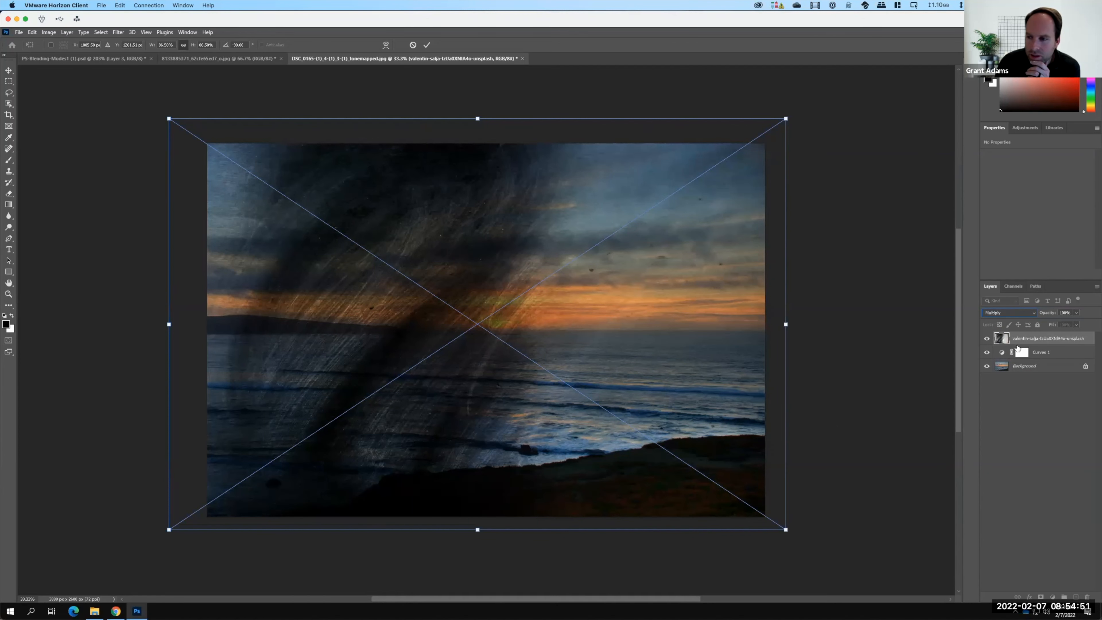
click(1025, 312)
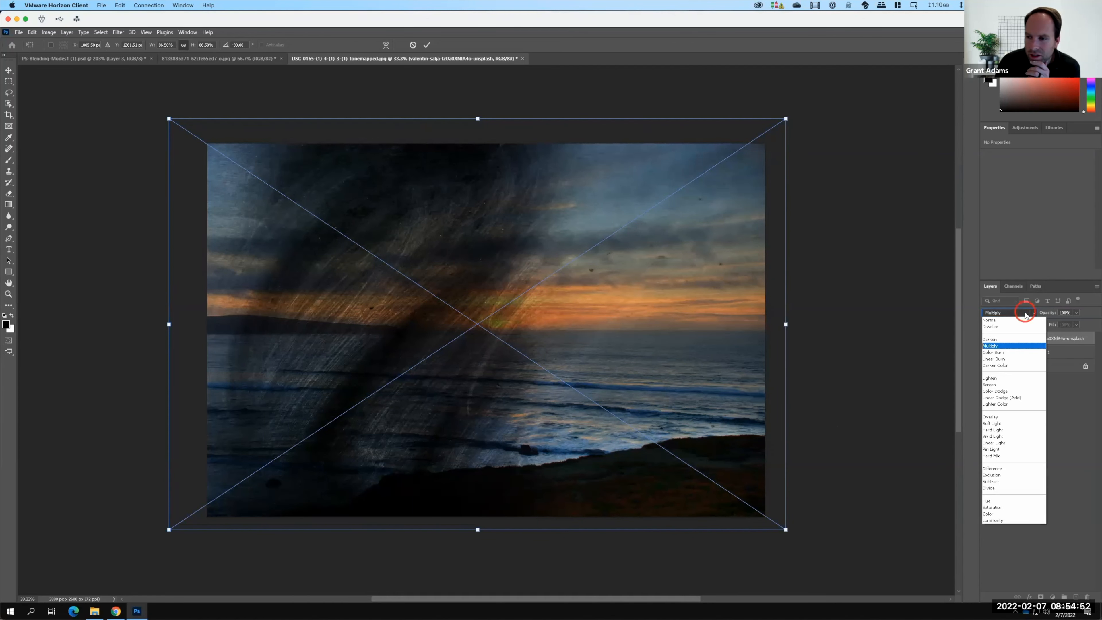
click(987, 385)
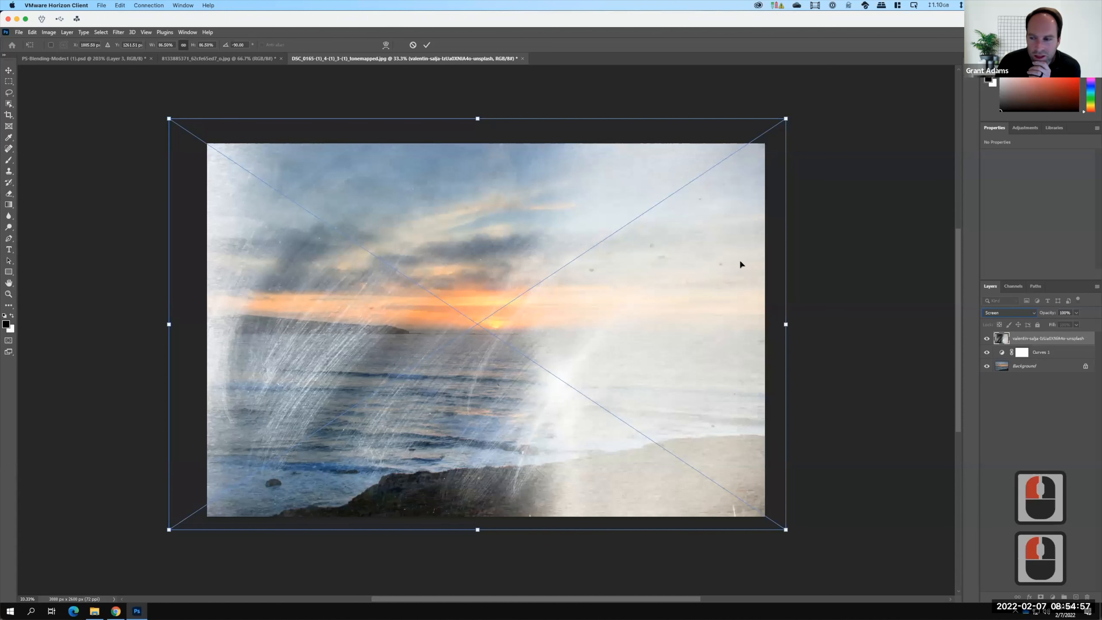
Lower the texture layer's opacity to 40% and set its blending mode to Overlay.
click(1077, 313)
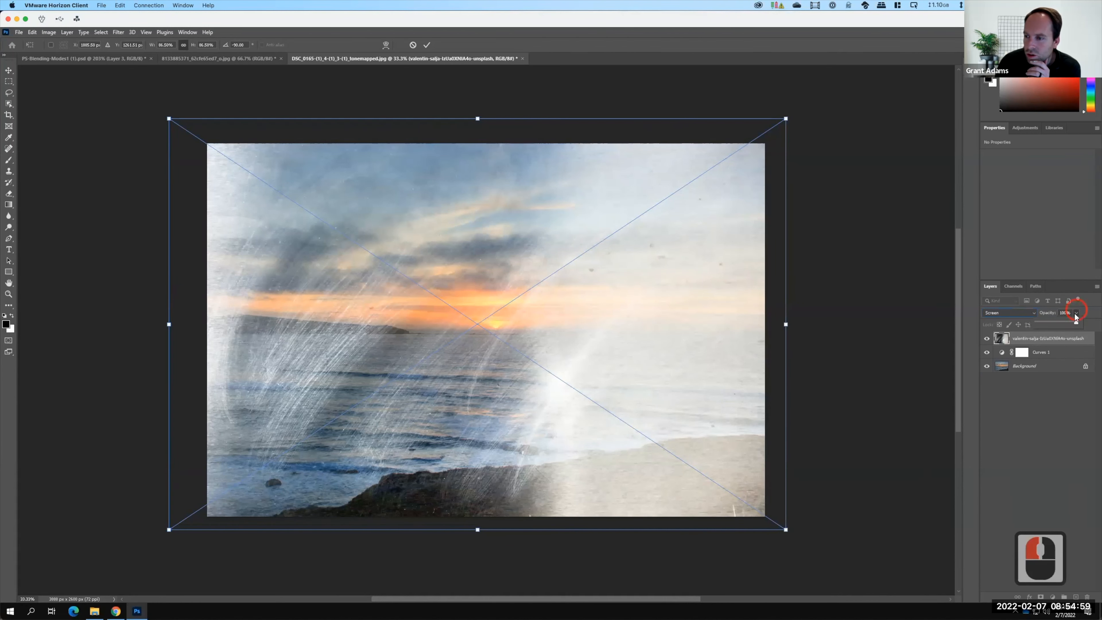
click(1051, 324)
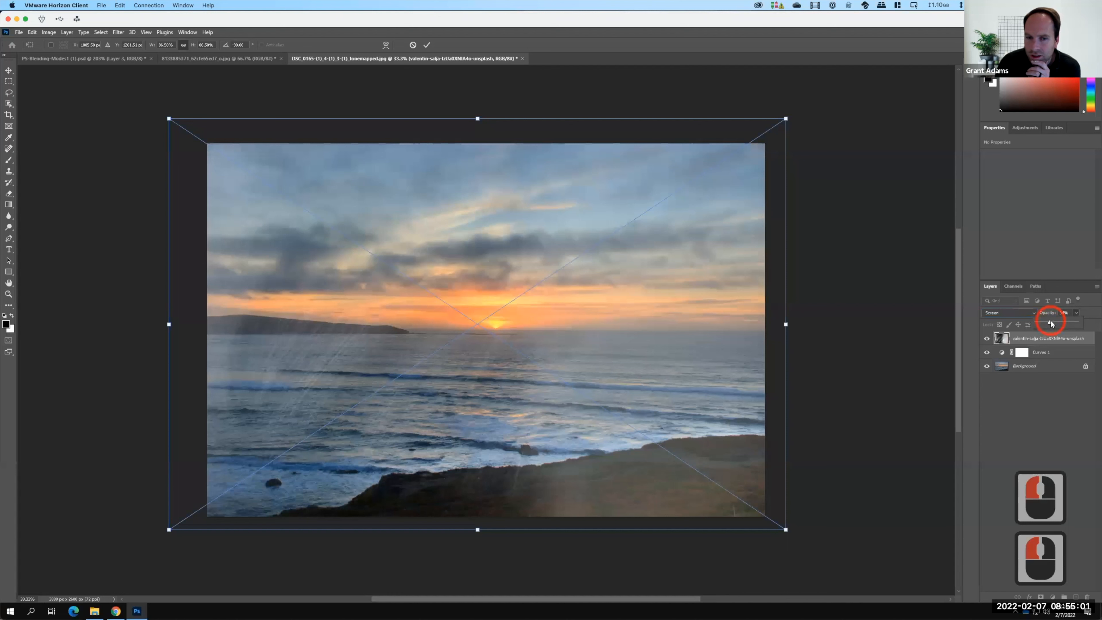
click(1054, 324)
key(F15)
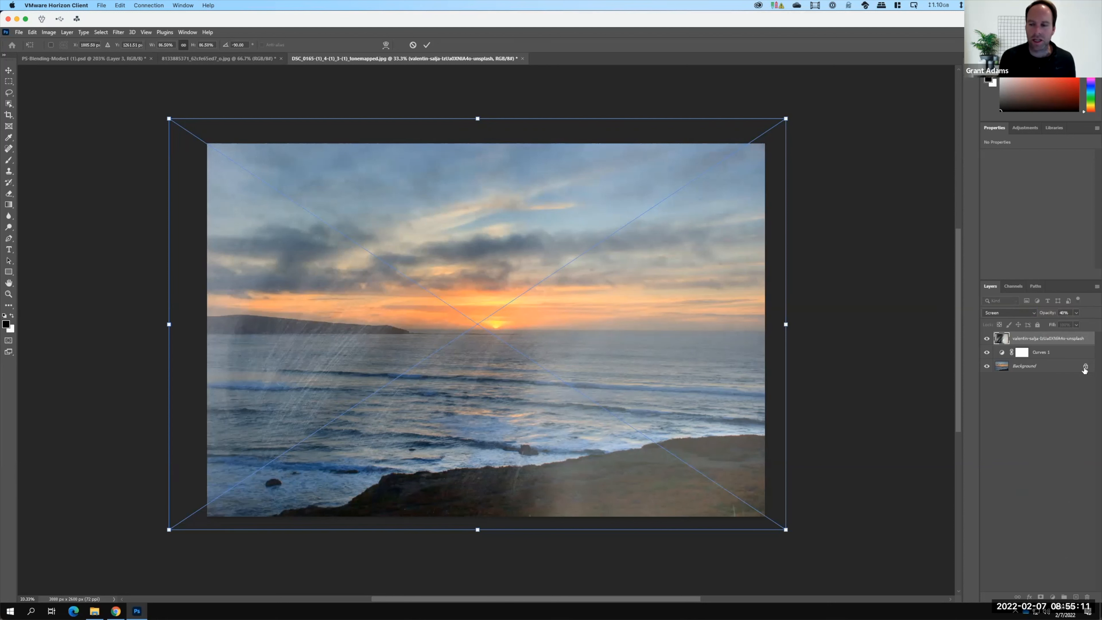
click(1009, 313)
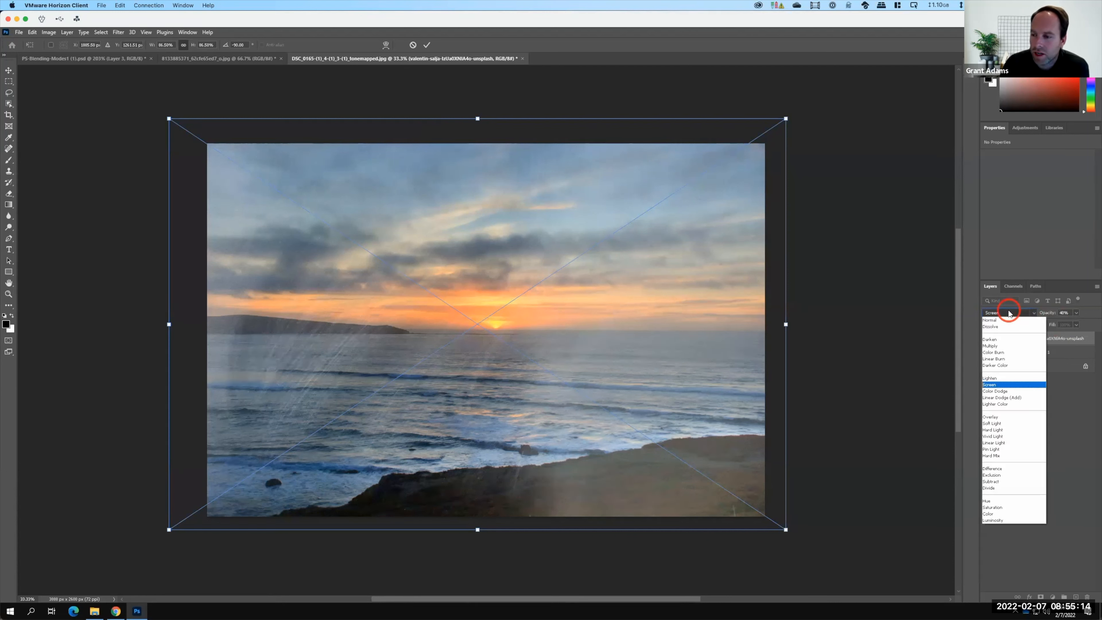
click(995, 418)
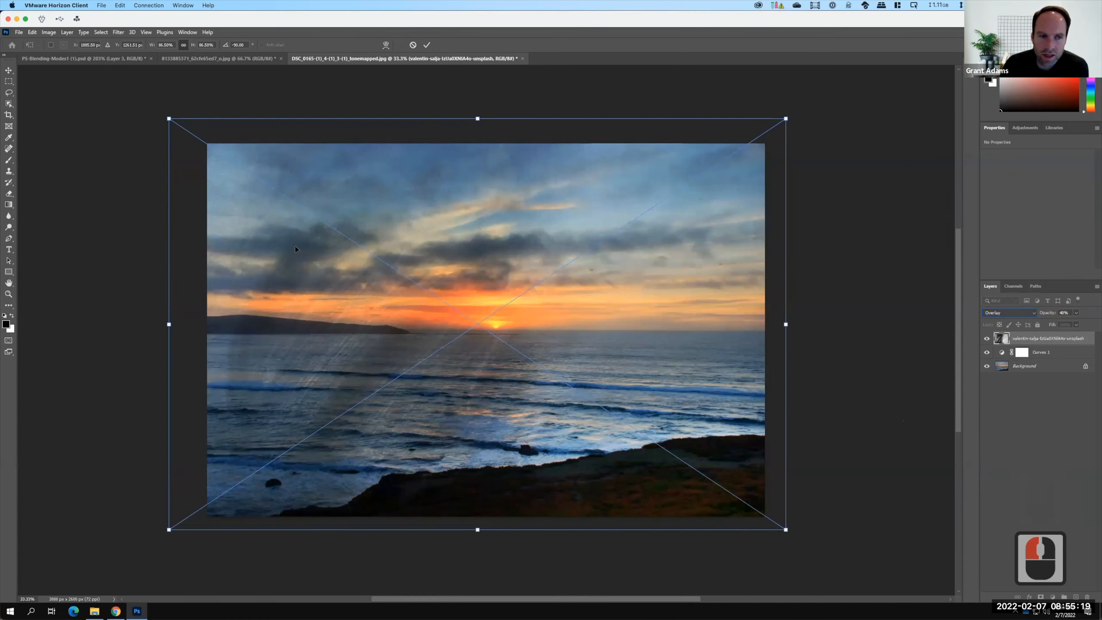
Commit the rotate-and-scale transform on the grunge texture layer.
click(20, 33)
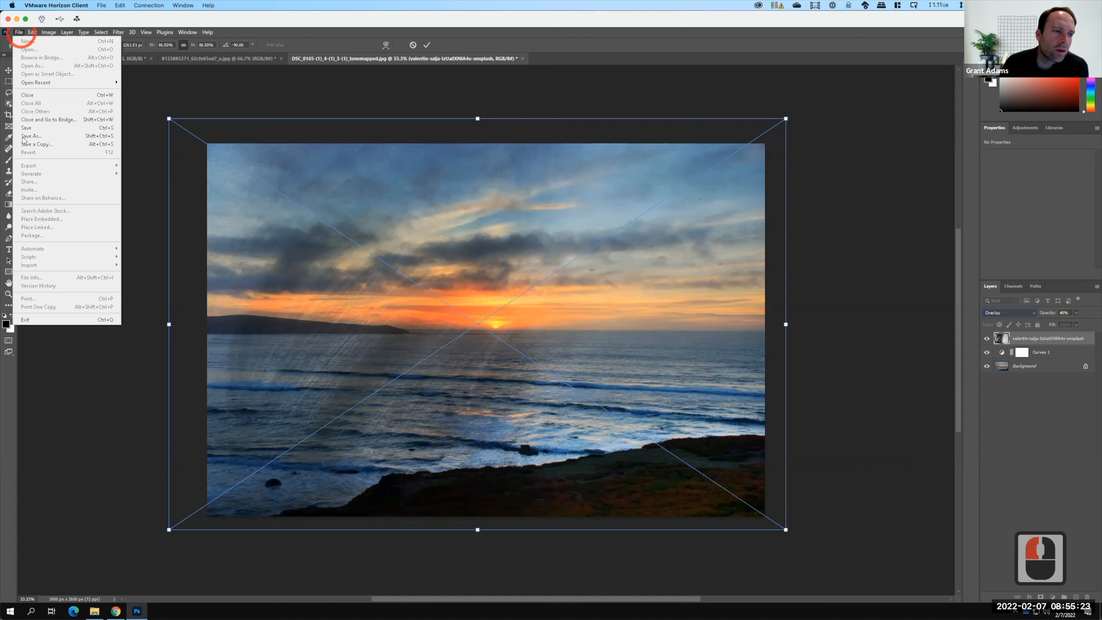
click(34, 168)
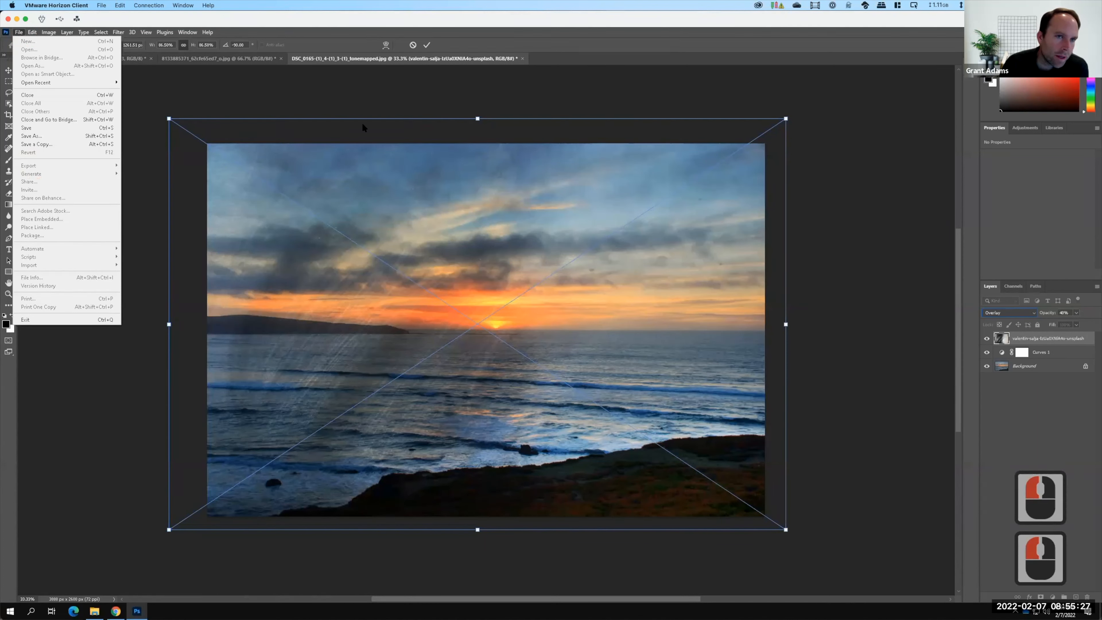
click(427, 45)
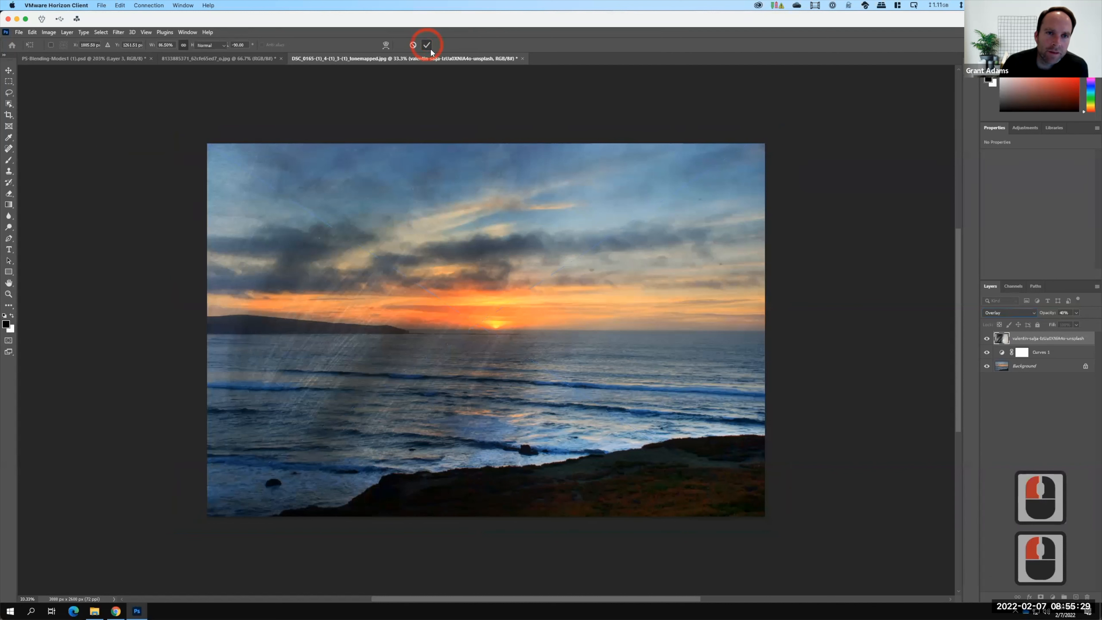
Export the image as a JPG 1000 px wide, saved as Grunge in the Ex105 S2022 folder.
click(18, 33)
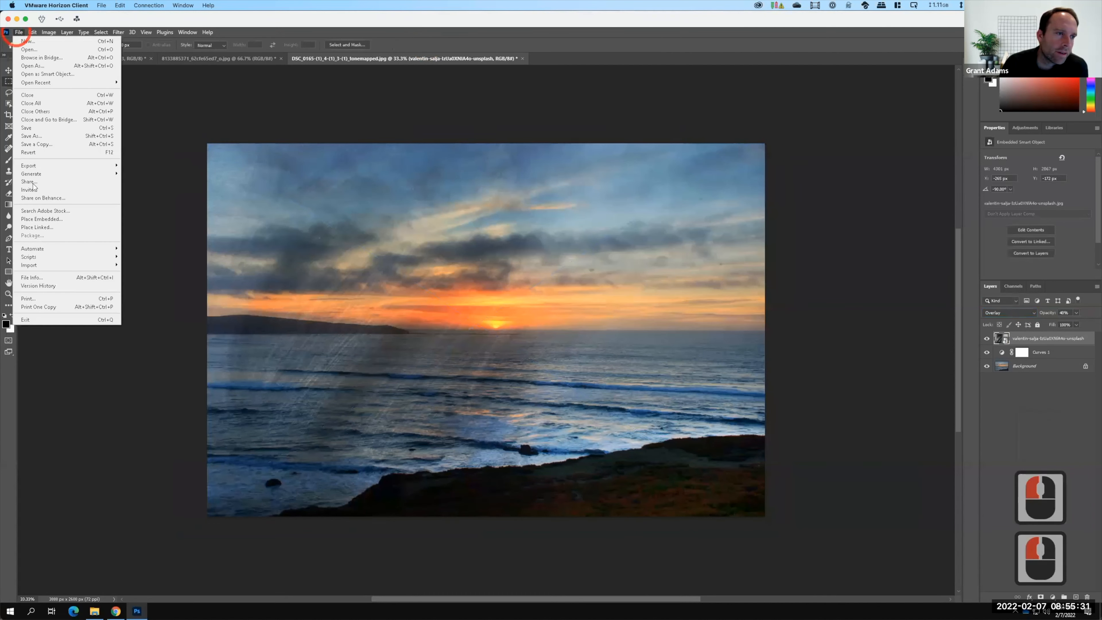
mouse_move(34, 172)
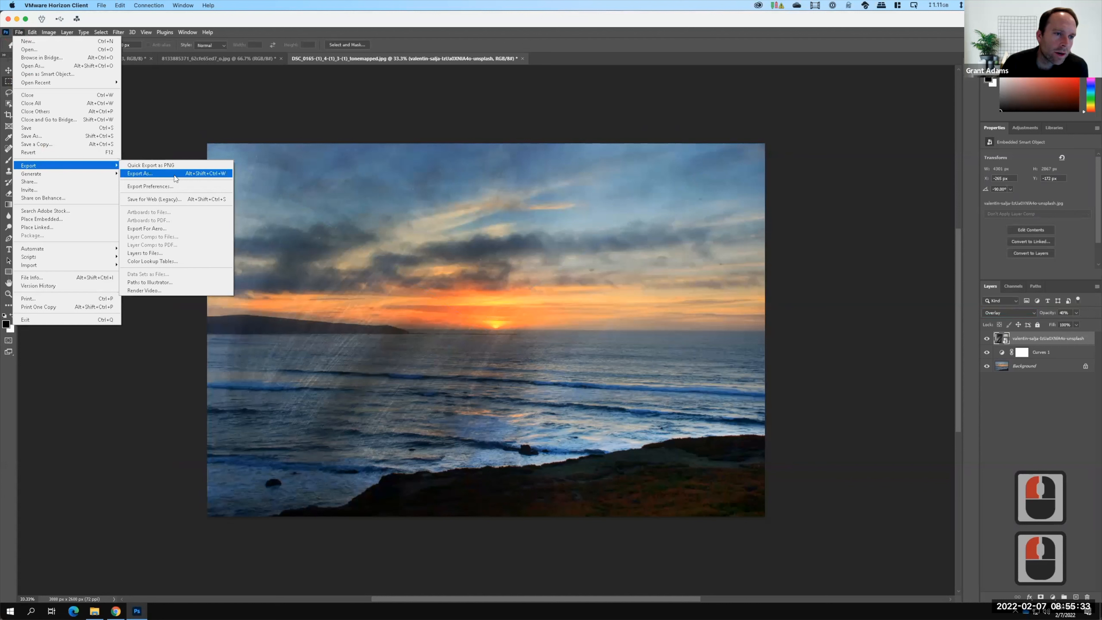
click(190, 176)
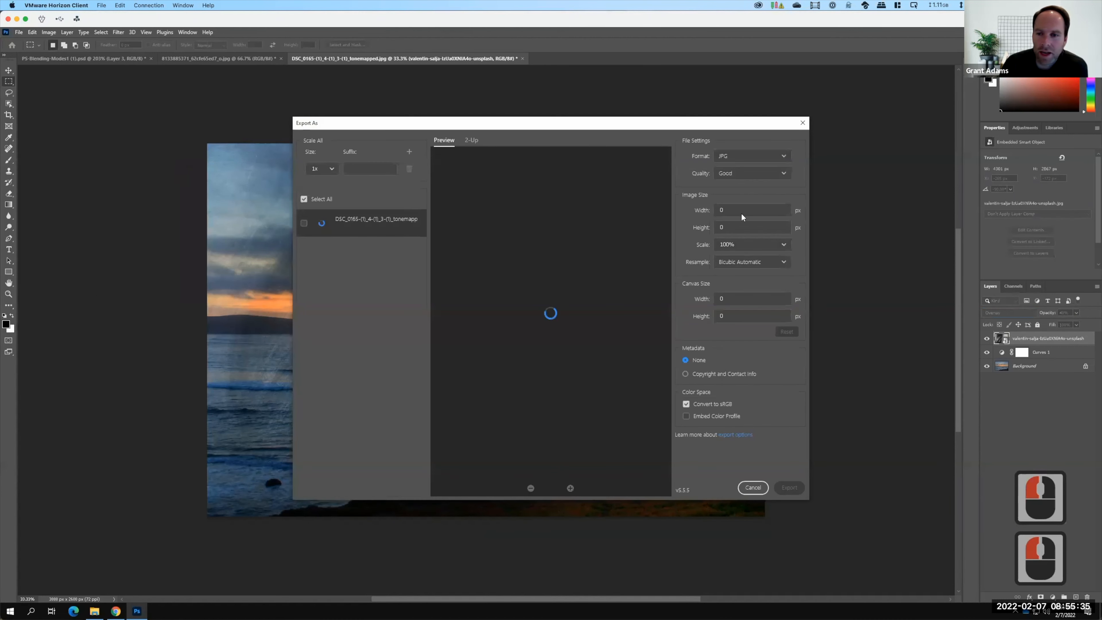
click(726, 209)
click(649, 207)
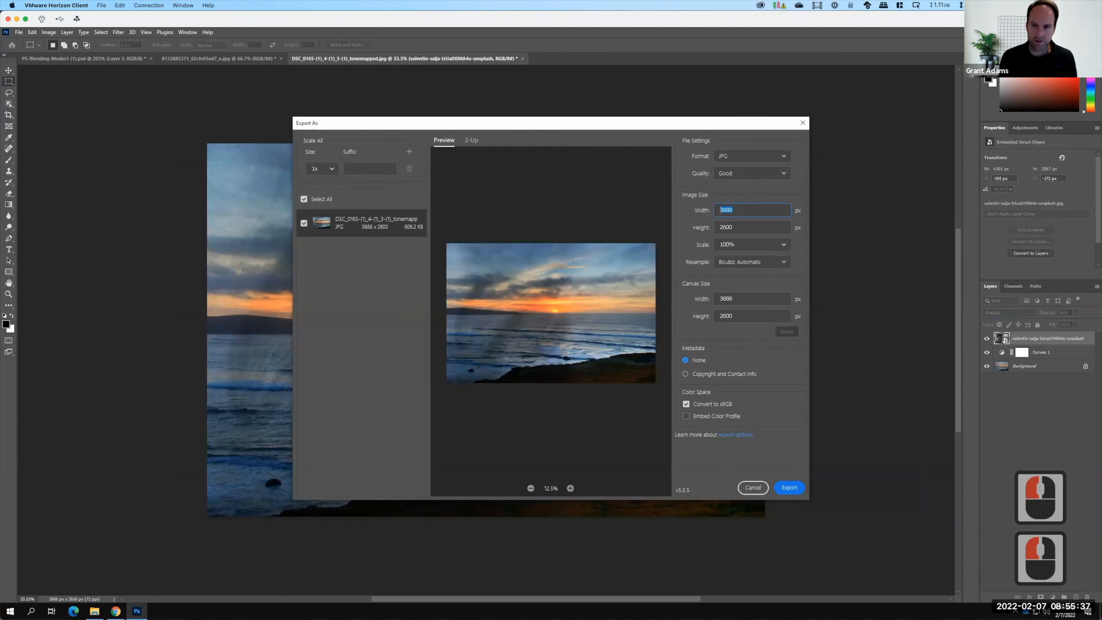
text(1000)
click(791, 488)
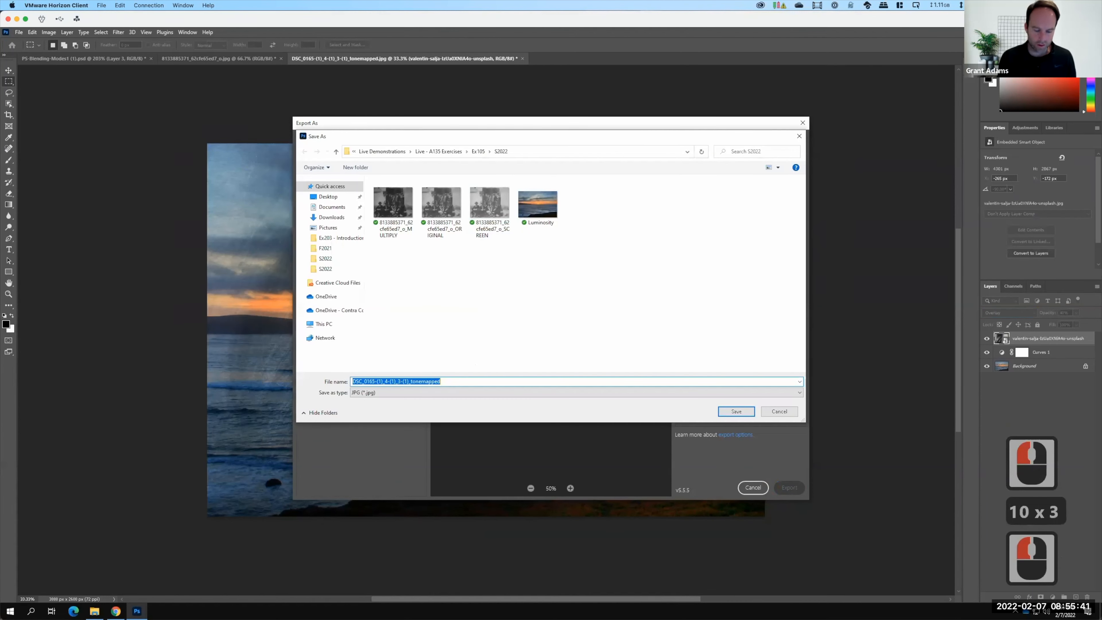
text(Grunge)
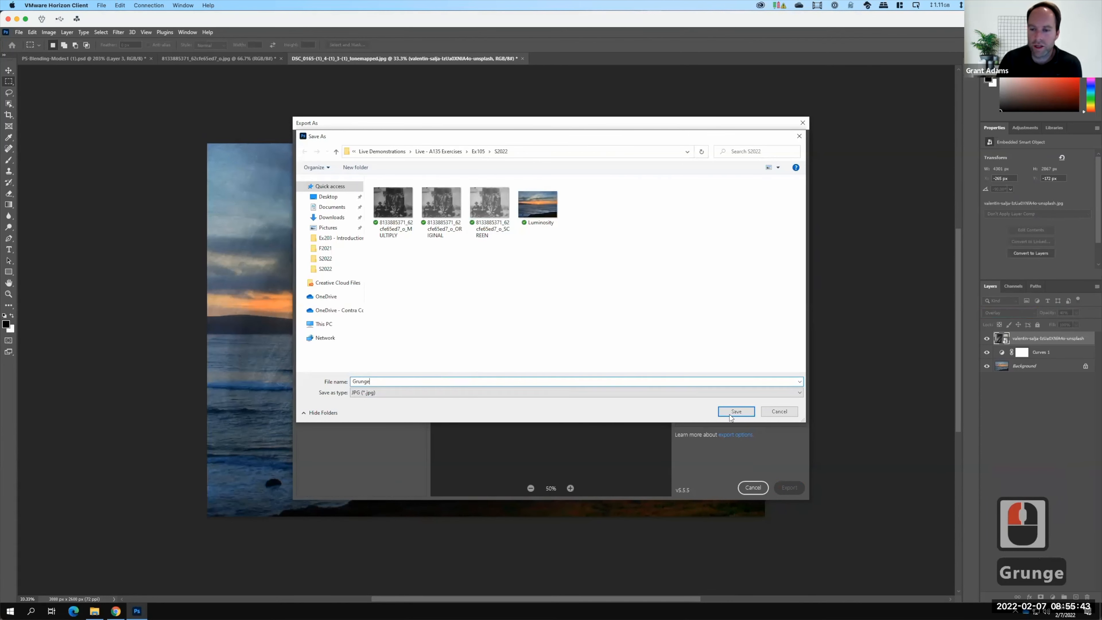
click(730, 413)
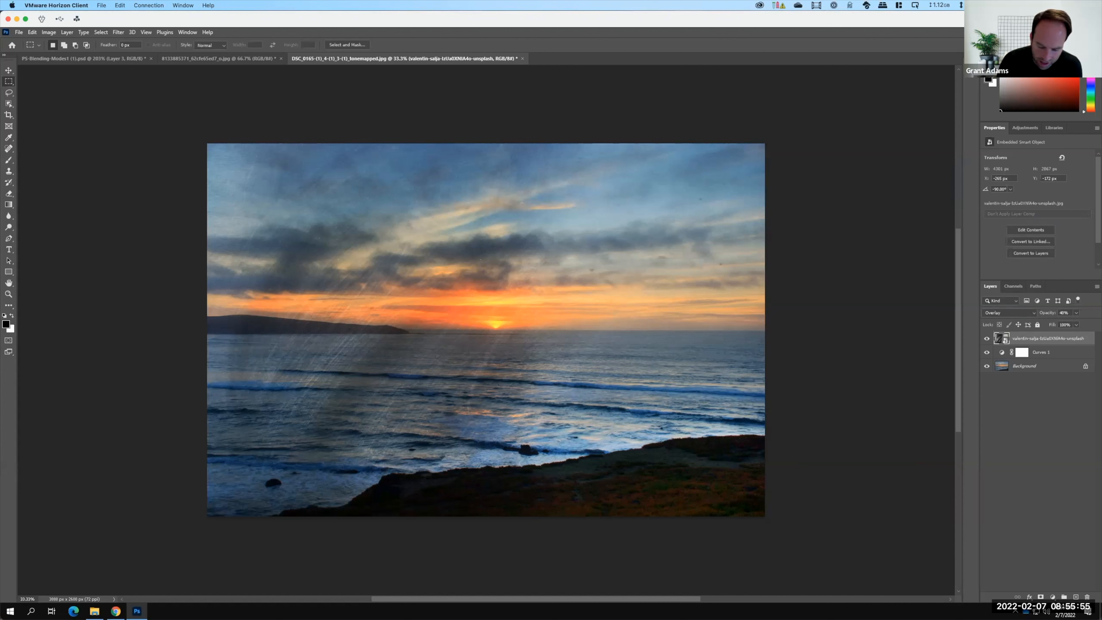
Read the remaining assignment instructions on the Exercise 105/6 course page.
key(super+Tab)
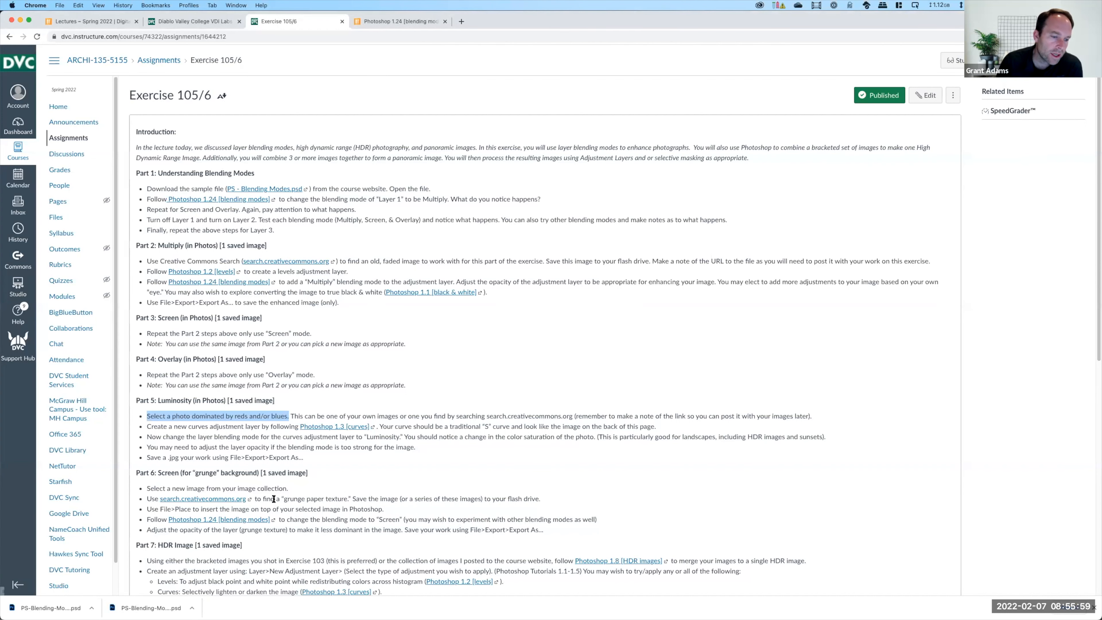
scroll(260, 501, down, 7)
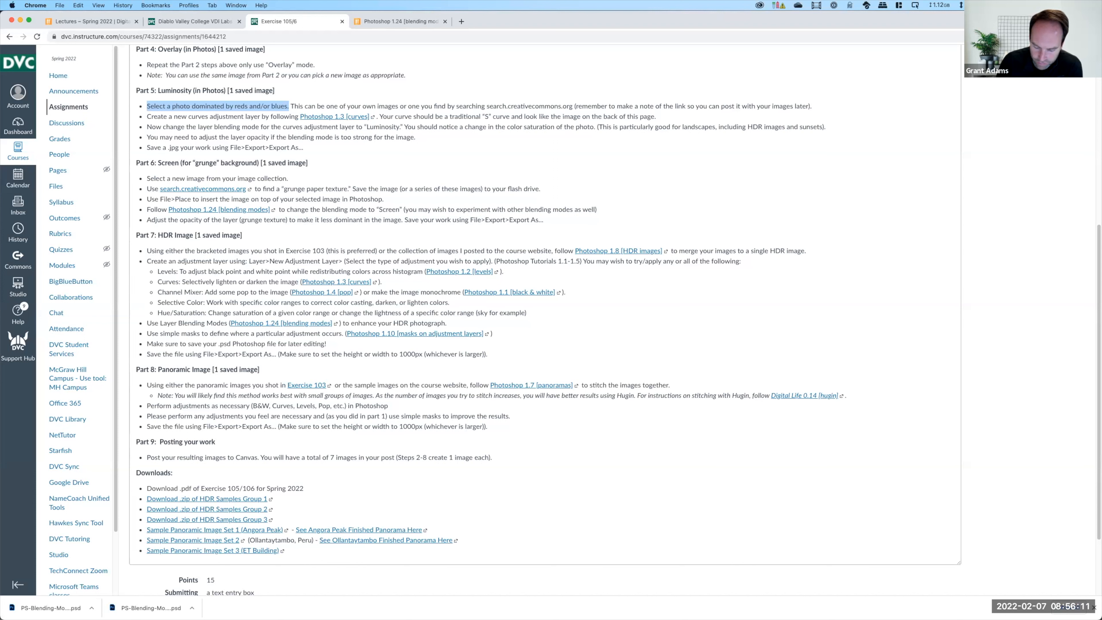
key(super+Tab)
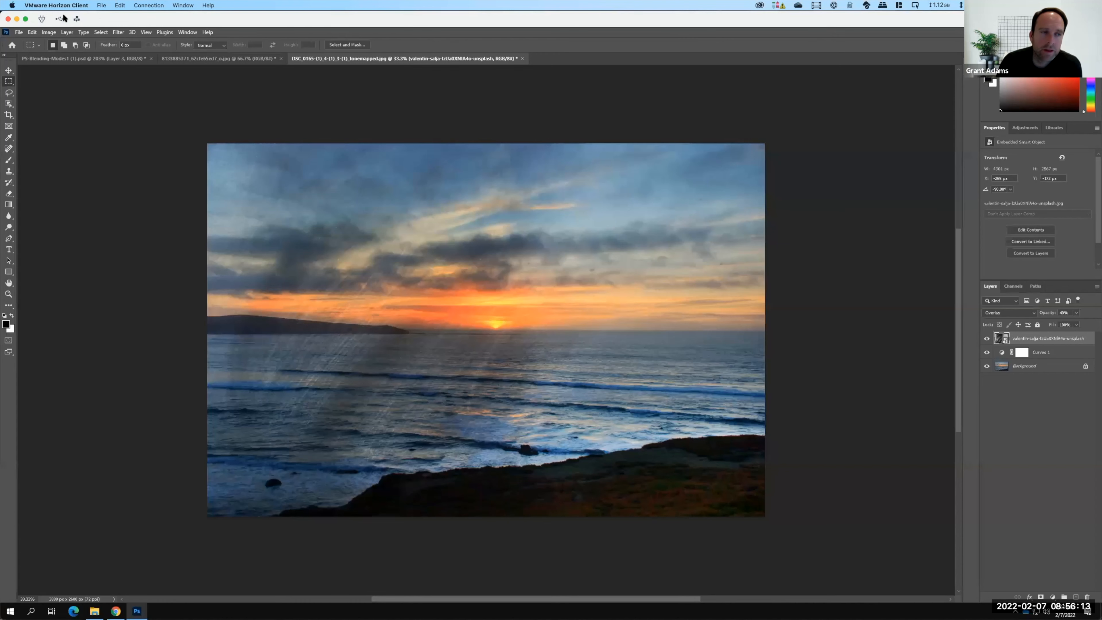
Open the Merge to HDR Pro command for combining bracketed exposures.
click(20, 35)
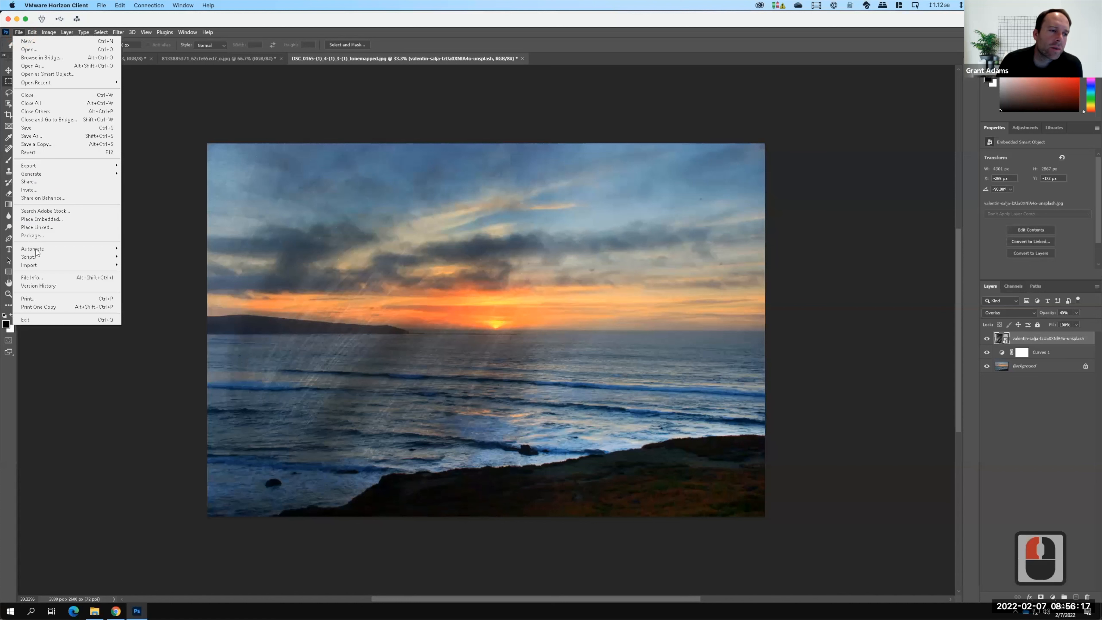
mouse_move(37, 251)
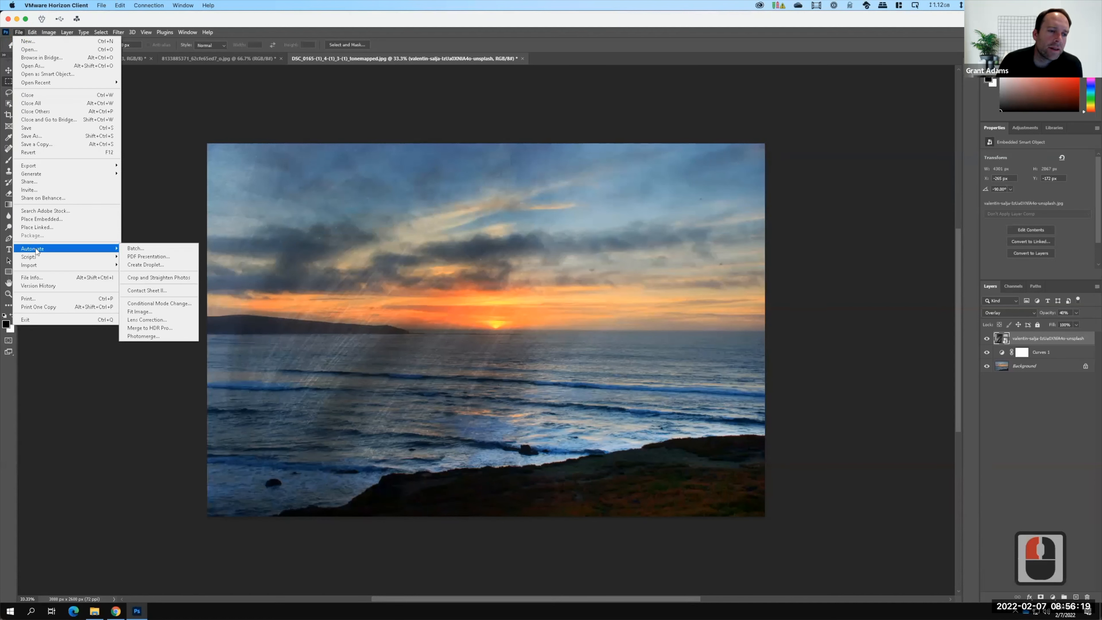
click(164, 331)
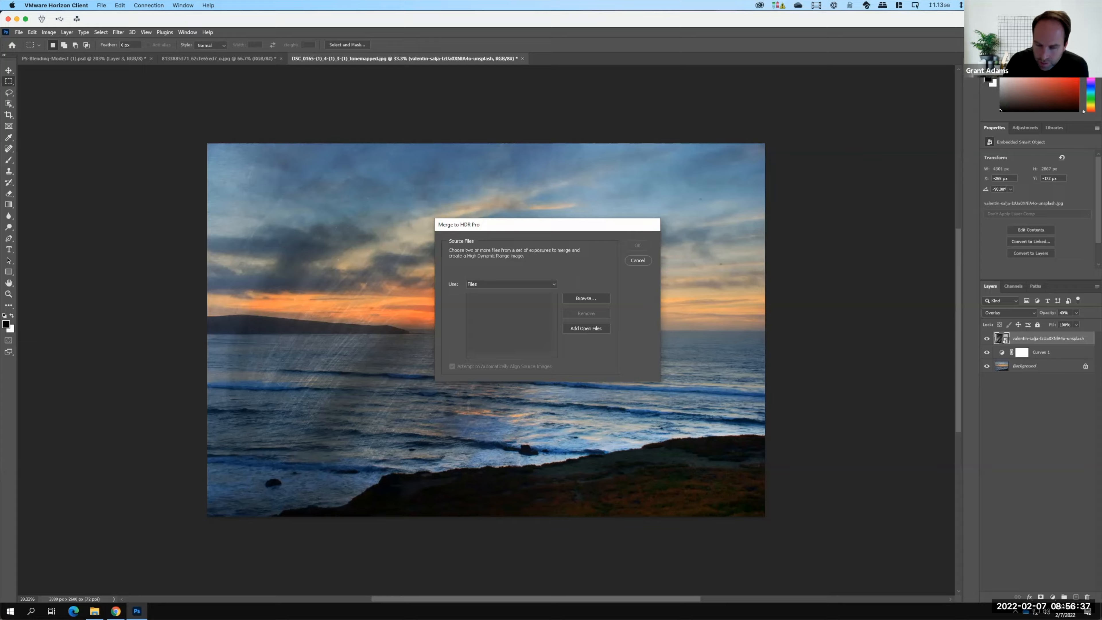
Review the HDR image section of the assignment page again.
key(super+Tab)
scroll(209, 452, down, 3)
scroll(181, 418, down, 2)
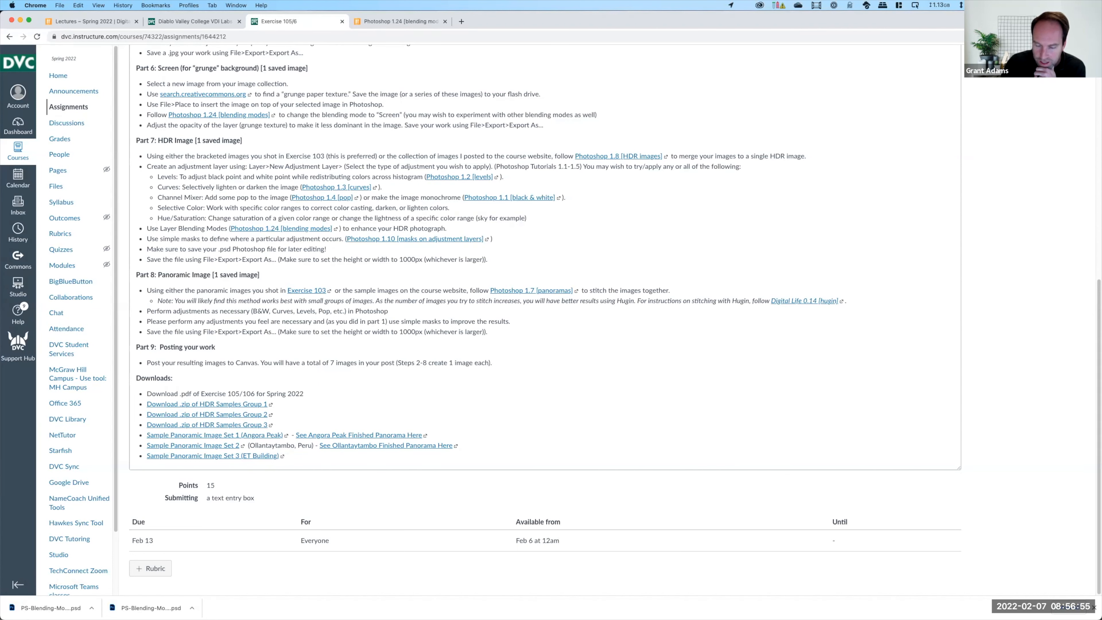
key(super+Tab)
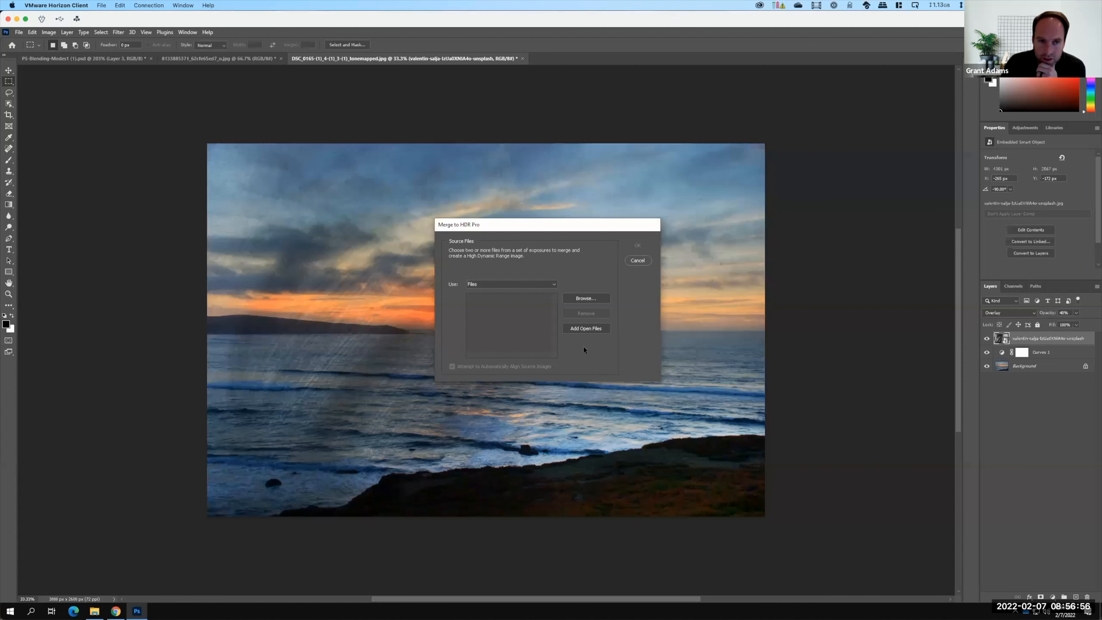
Load DSC_0186, DSC_0187 and DSC_0188 from Ex106 HDR Sample Set 1 and merge them into an HDR image.
click(594, 299)
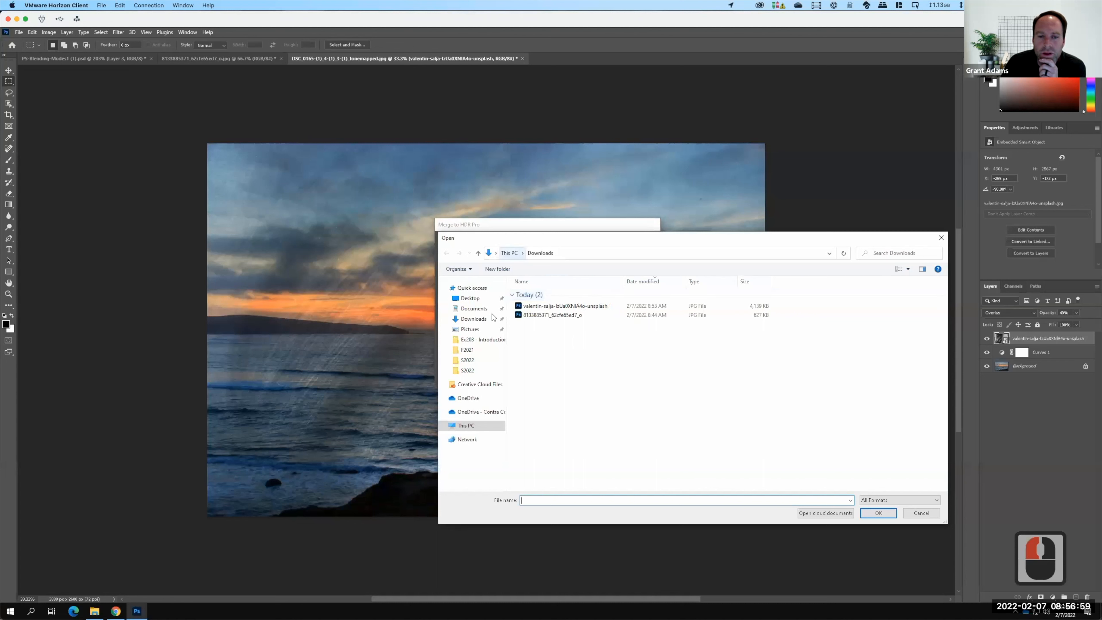
click(473, 412)
click(549, 330)
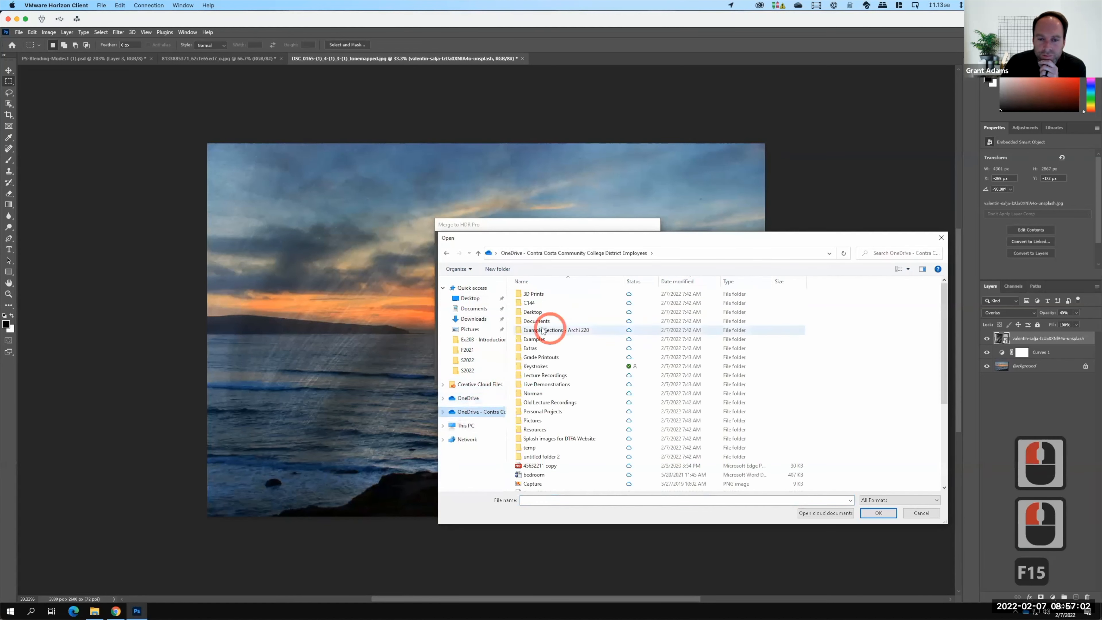
double_click(542, 385)
double_click(545, 296)
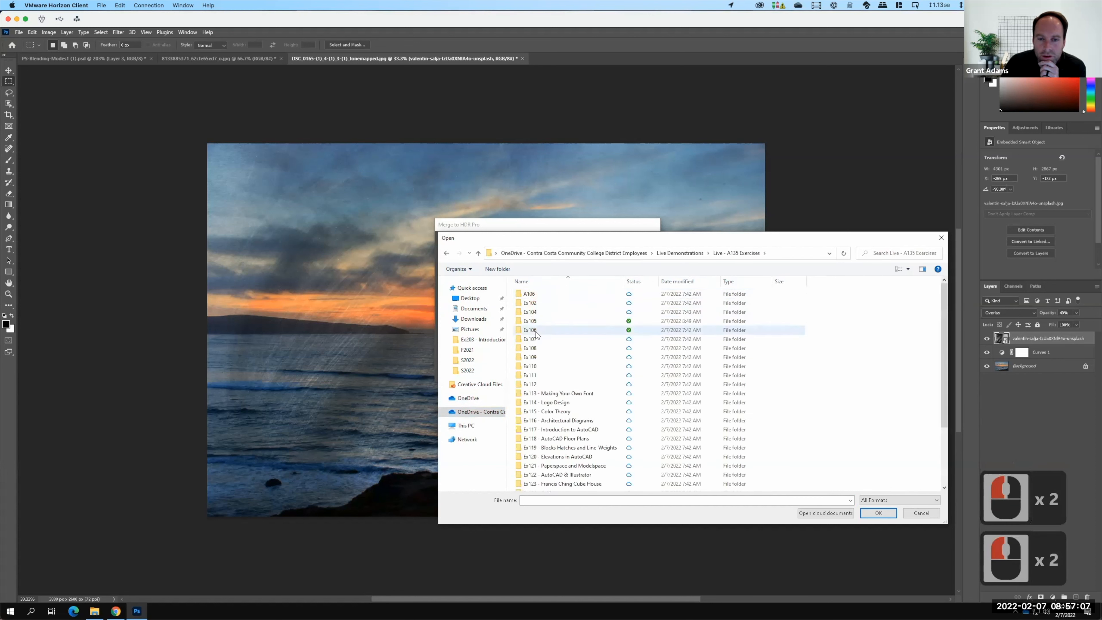
double_click(536, 332)
double_click(530, 294)
click(555, 297)
double_click(555, 298)
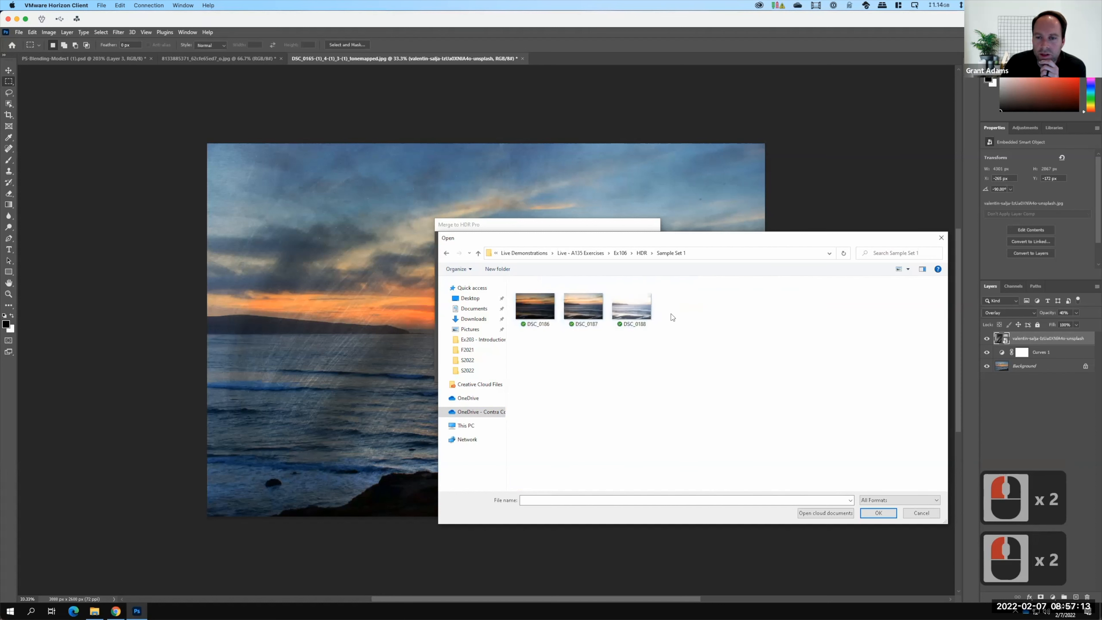
drag(696, 350, 528, 286)
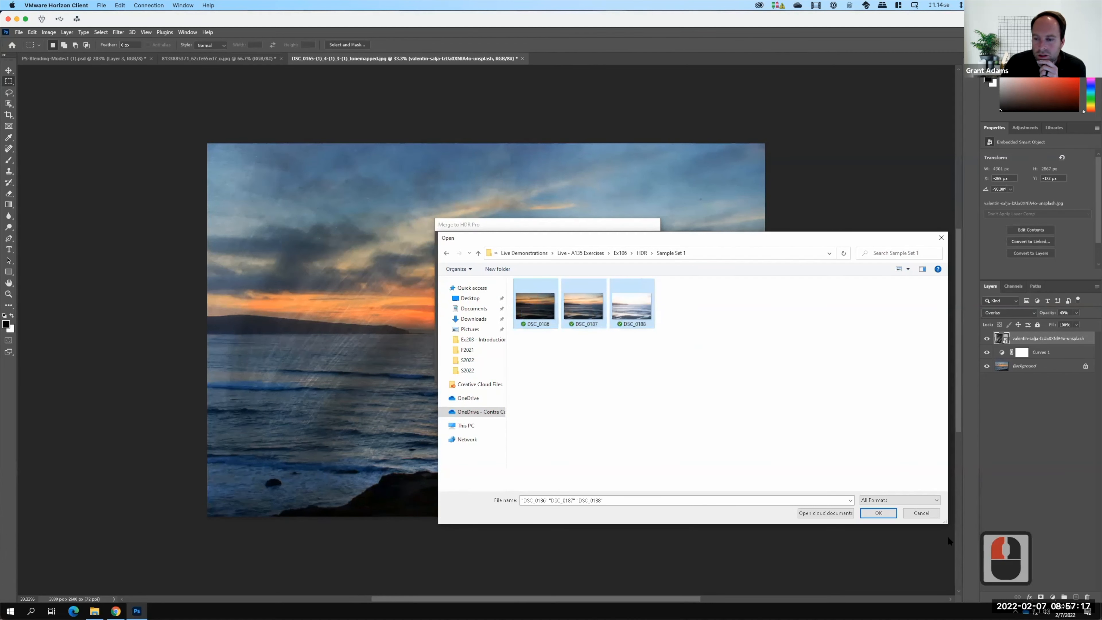
click(878, 513)
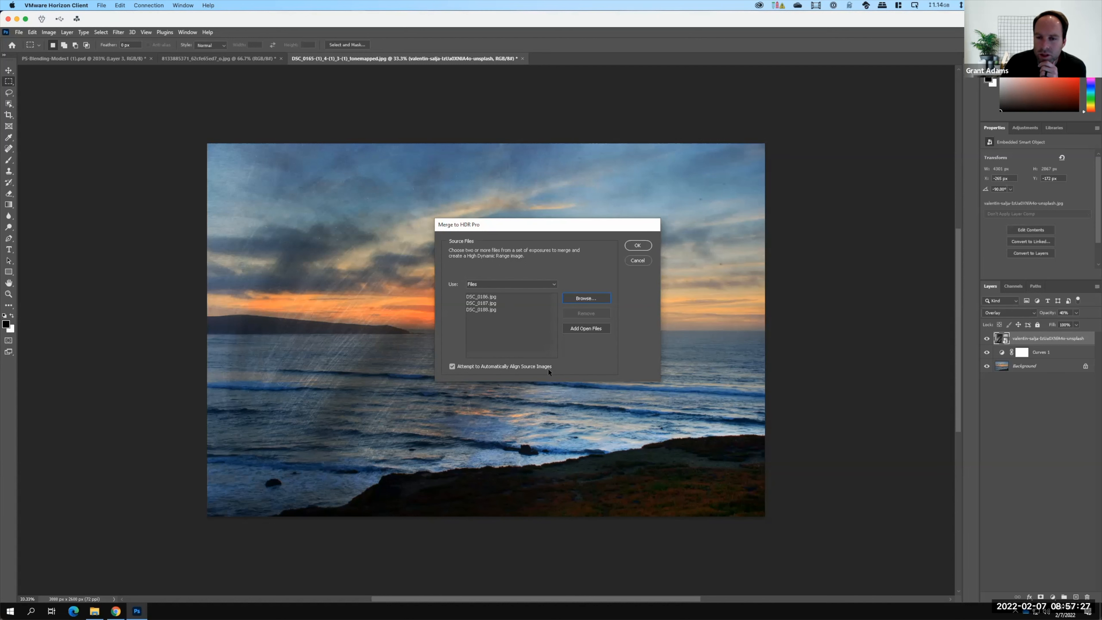
click(644, 246)
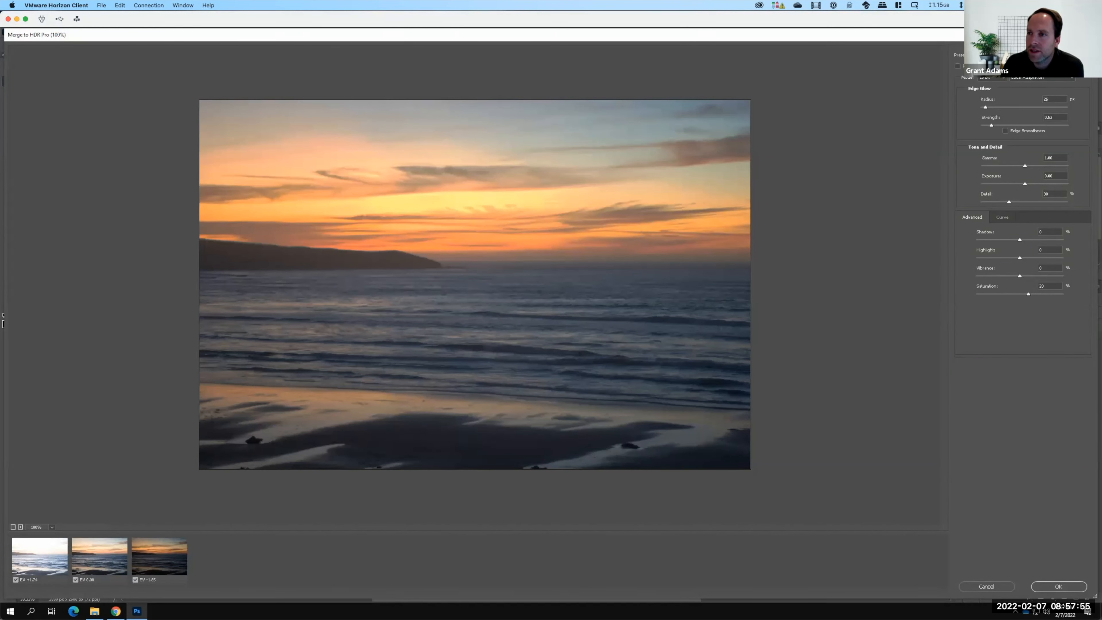
Try the Photorealistic High Contrast, Saturated and Monochromatic High Contrast HDR presets.
click(999, 55)
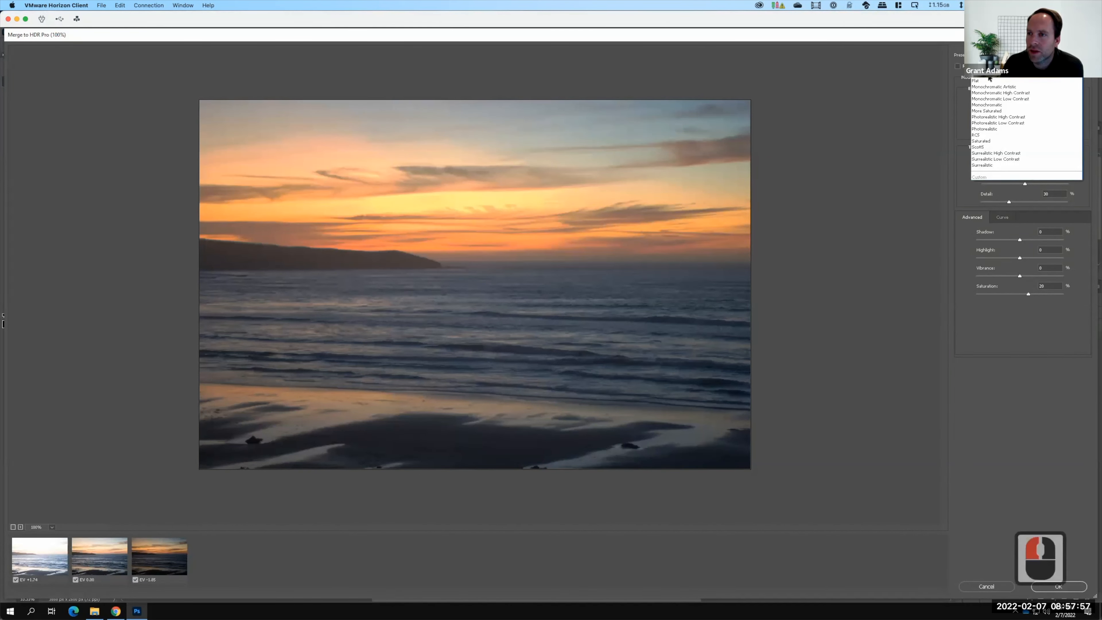
click(984, 117)
key(F15)
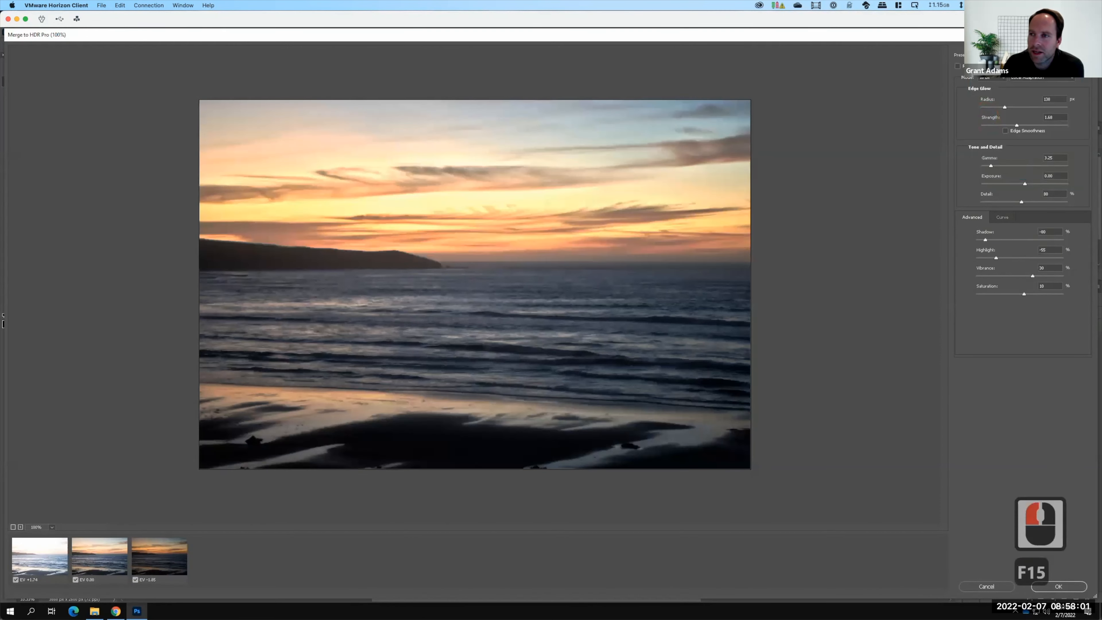
click(998, 55)
click(994, 141)
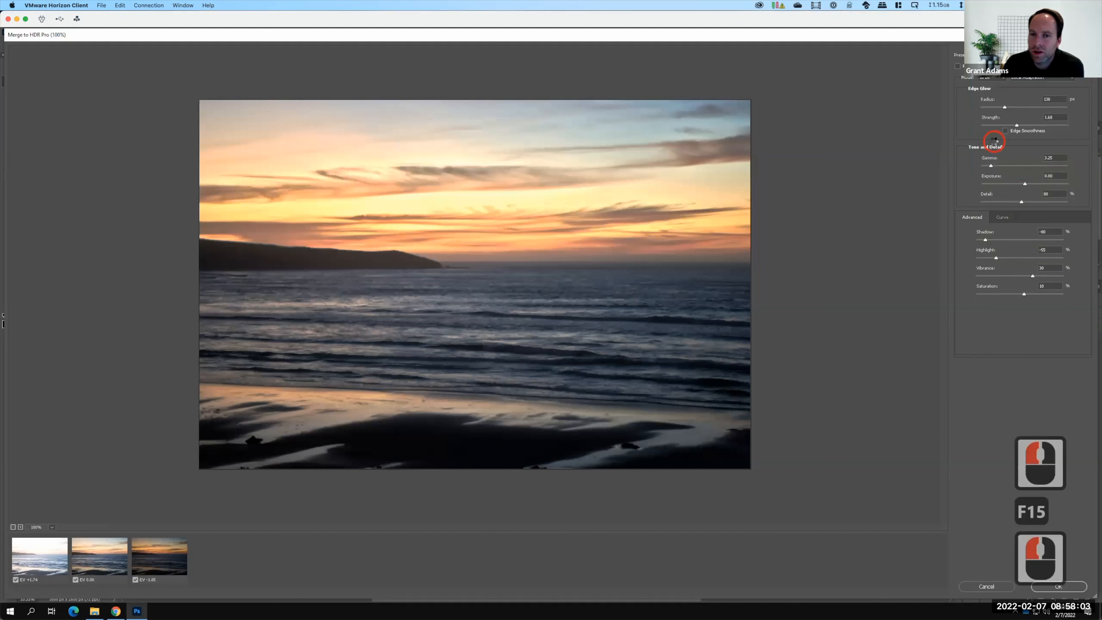
click(1016, 55)
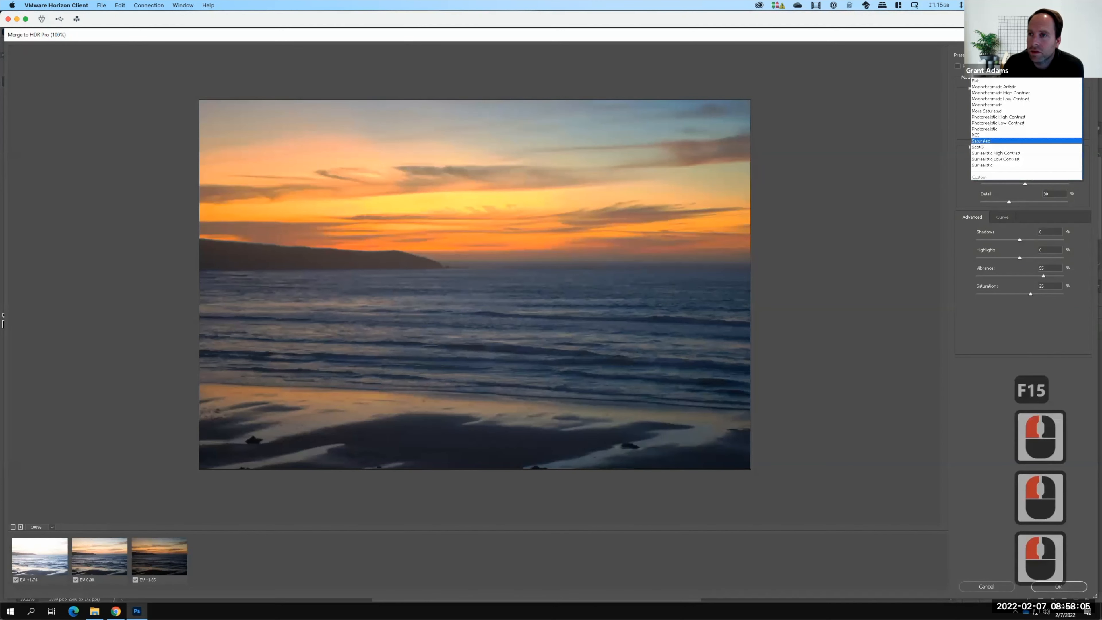
click(994, 87)
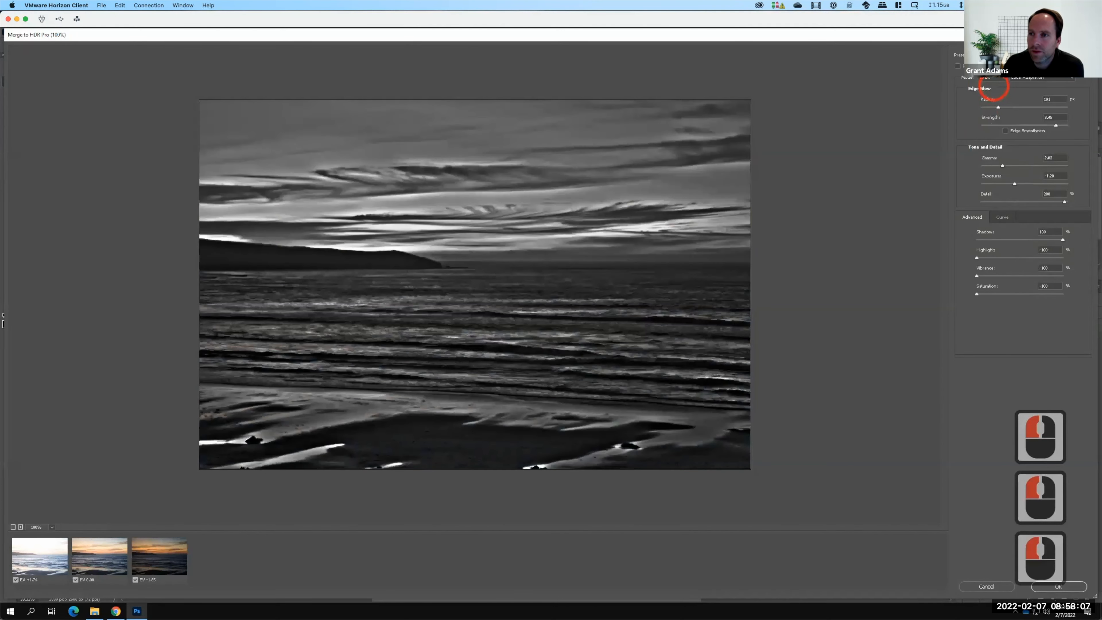
Try the More Saturated and Surrealistic High Contrast HDR presets, then go back to the default settings.
click(1015, 55)
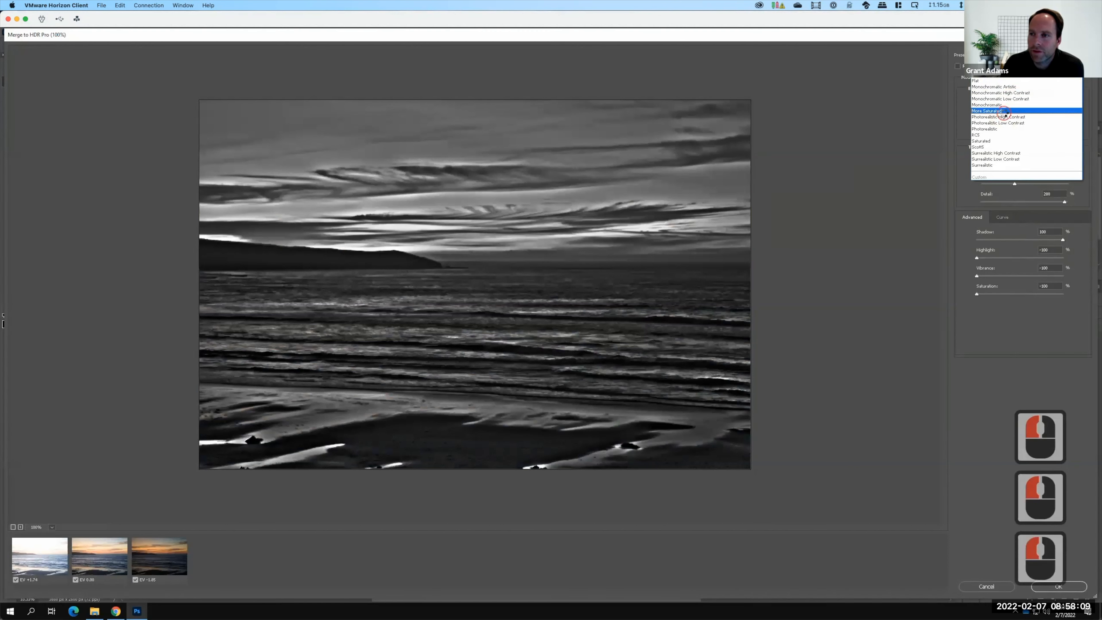
click(998, 111)
click(1016, 55)
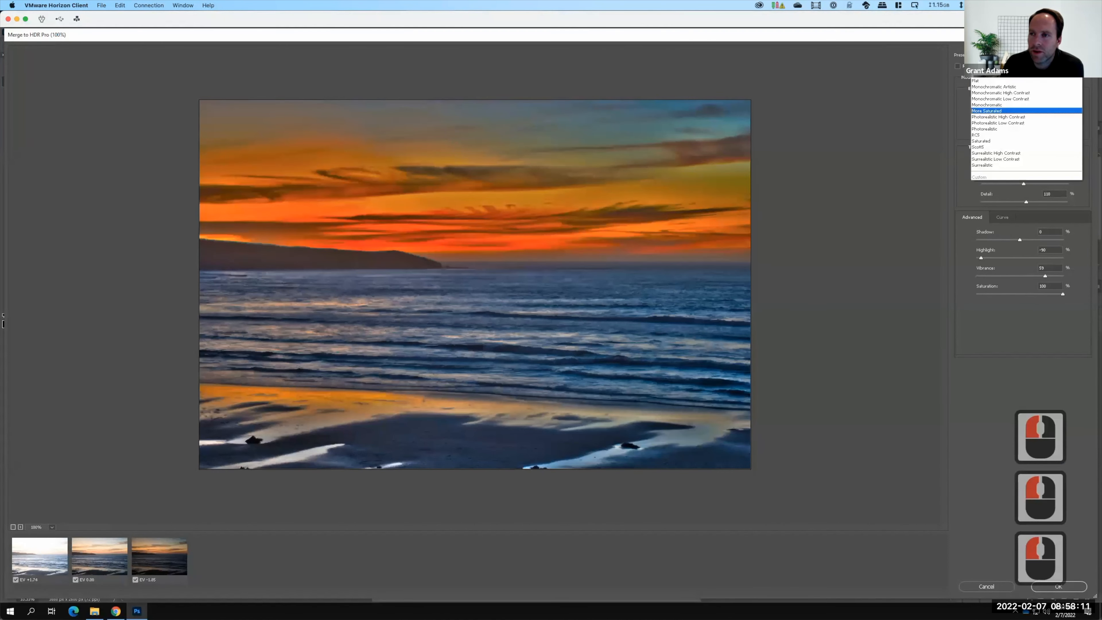
click(996, 153)
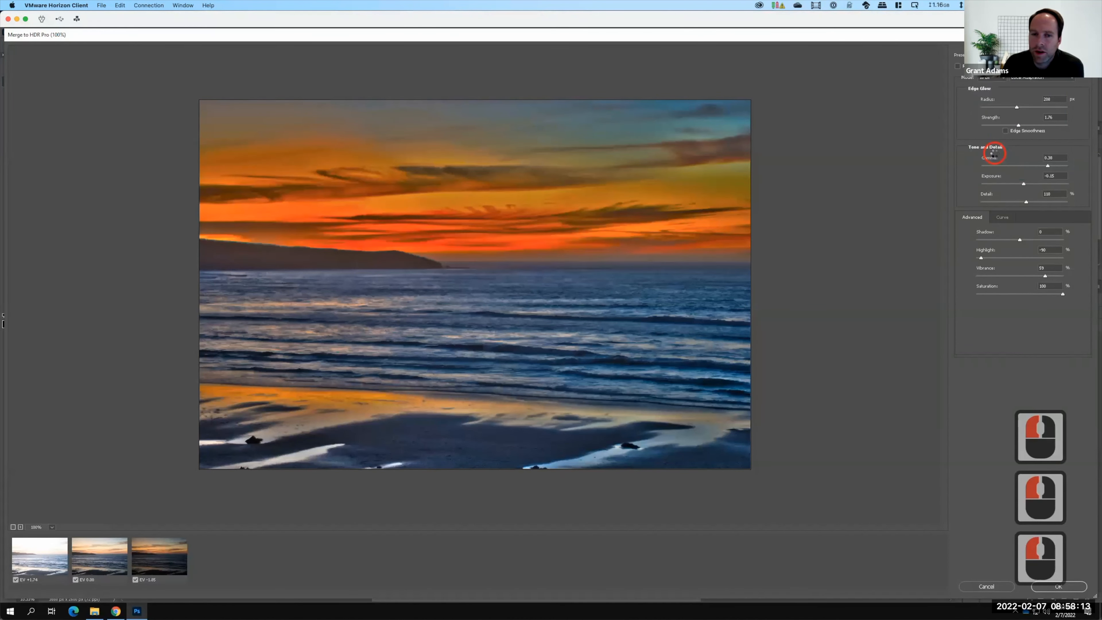
click(1015, 56)
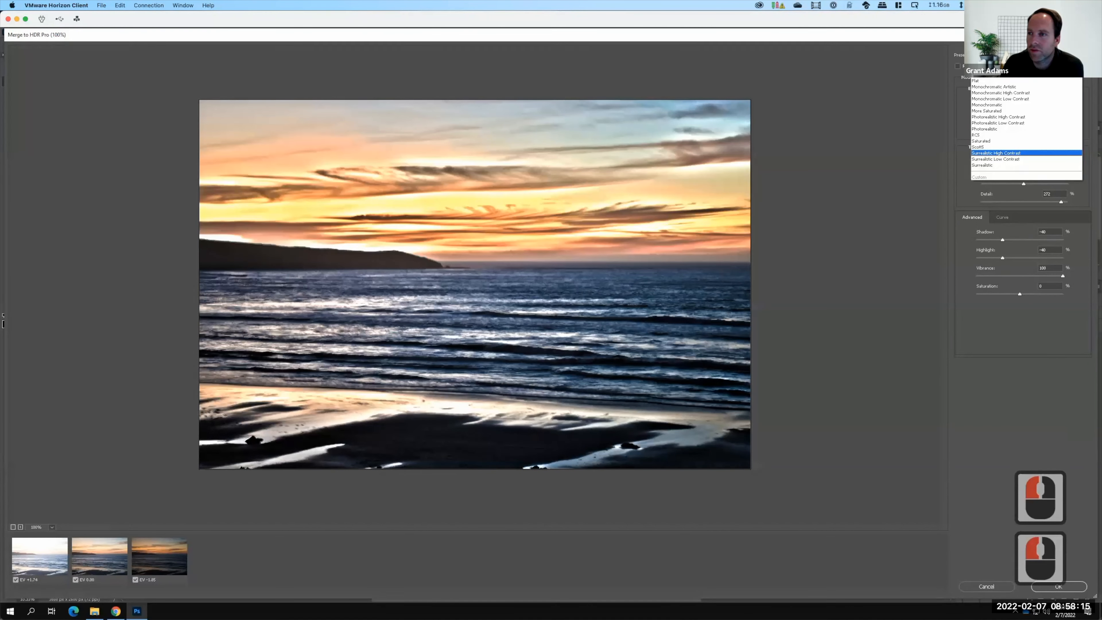
click(994, 78)
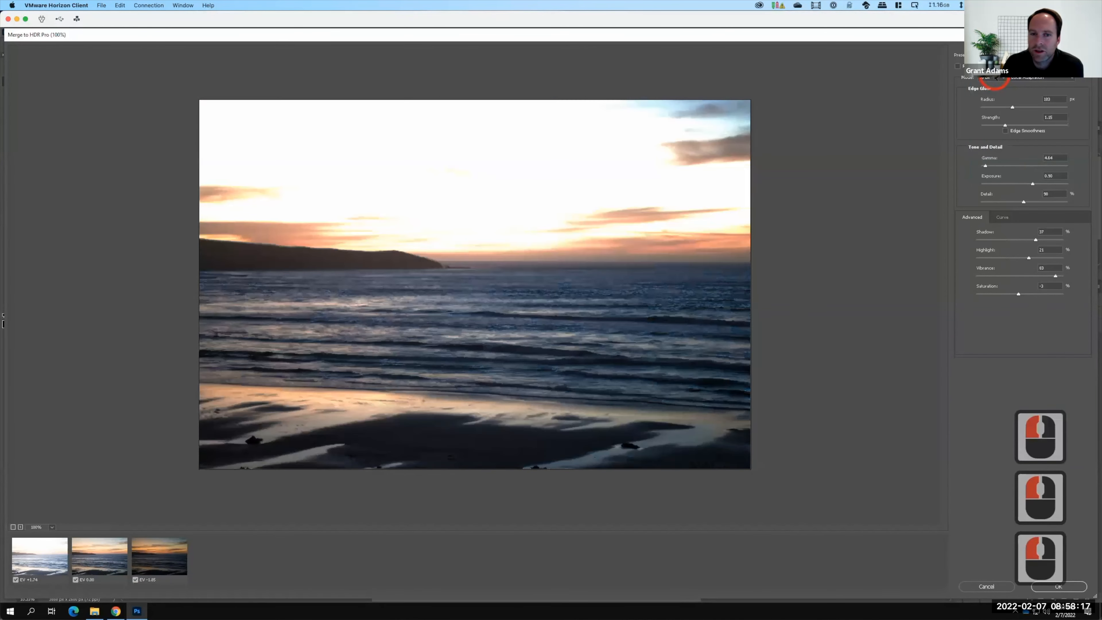
click(1016, 56)
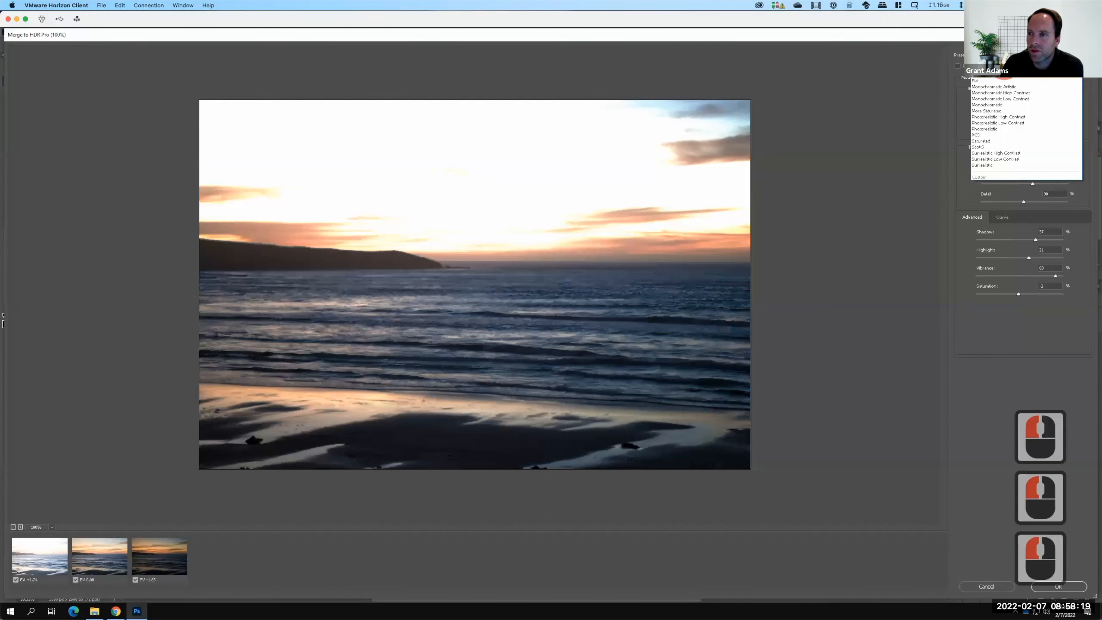
click(997, 80)
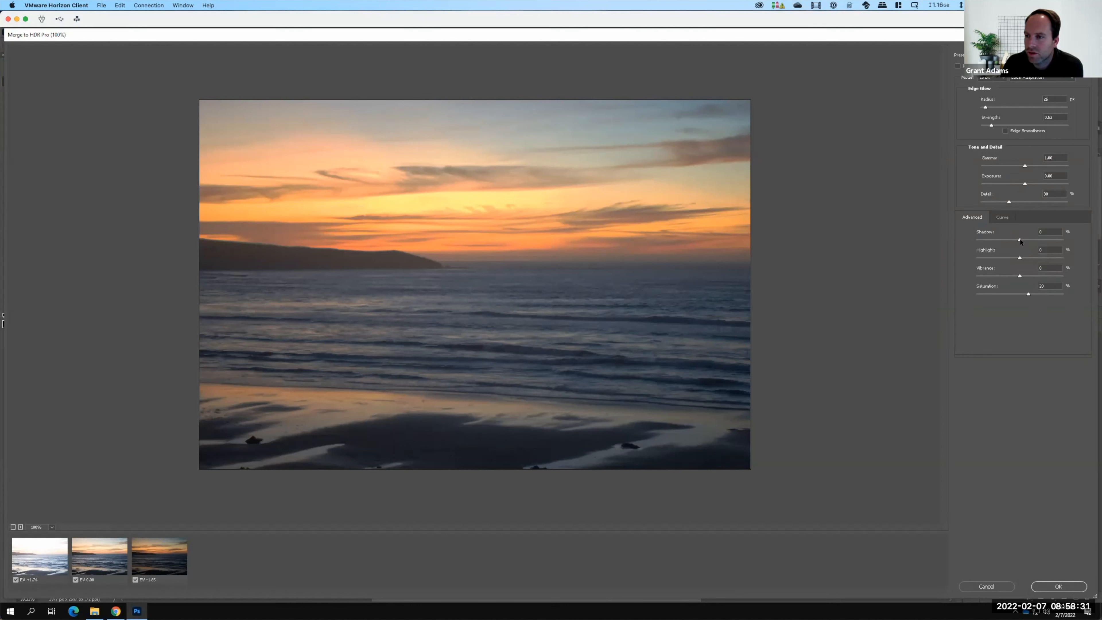
Adjust the Shadow slider back to about 0 and accept the HDR merge.
click(1041, 240)
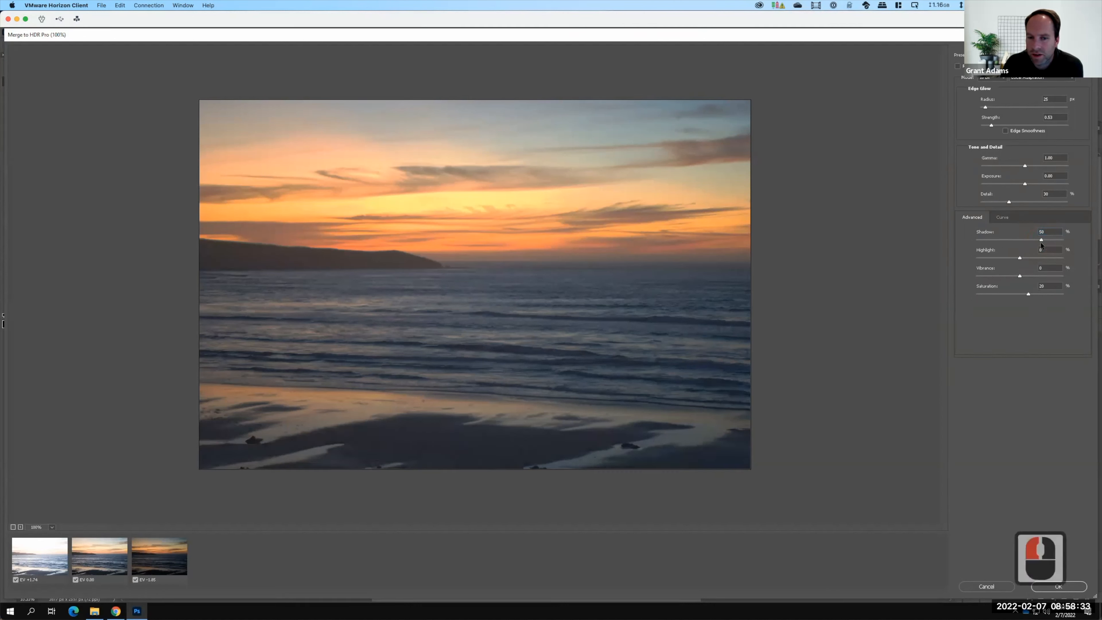
click(995, 241)
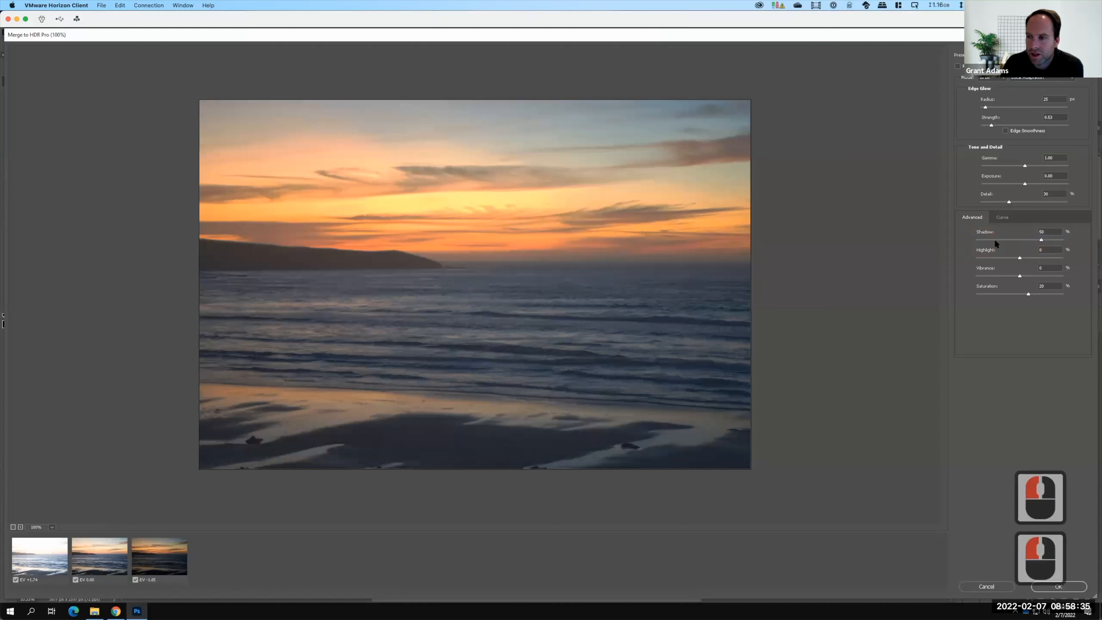
click(995, 241)
click(1019, 242)
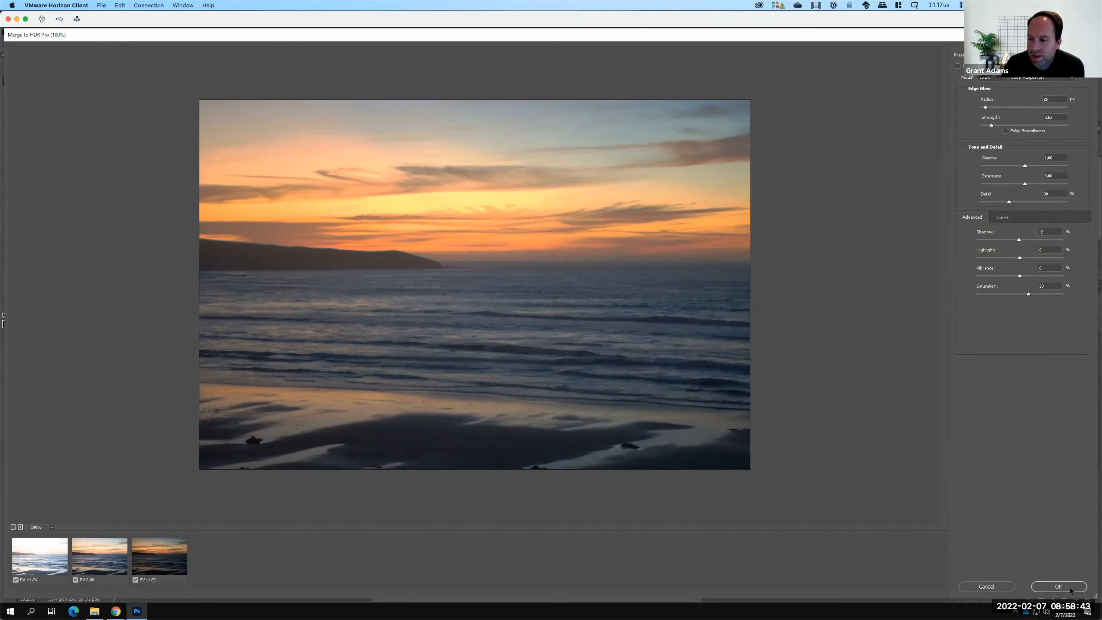
click(1059, 586)
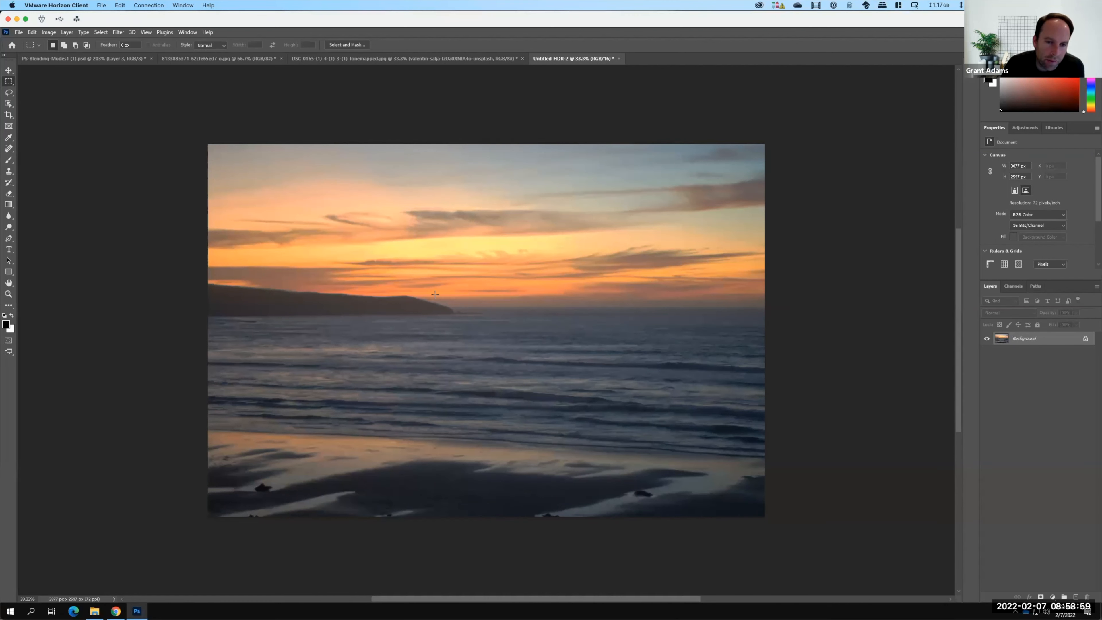
Open the Photomerge command for building a panorama.
key(F15)
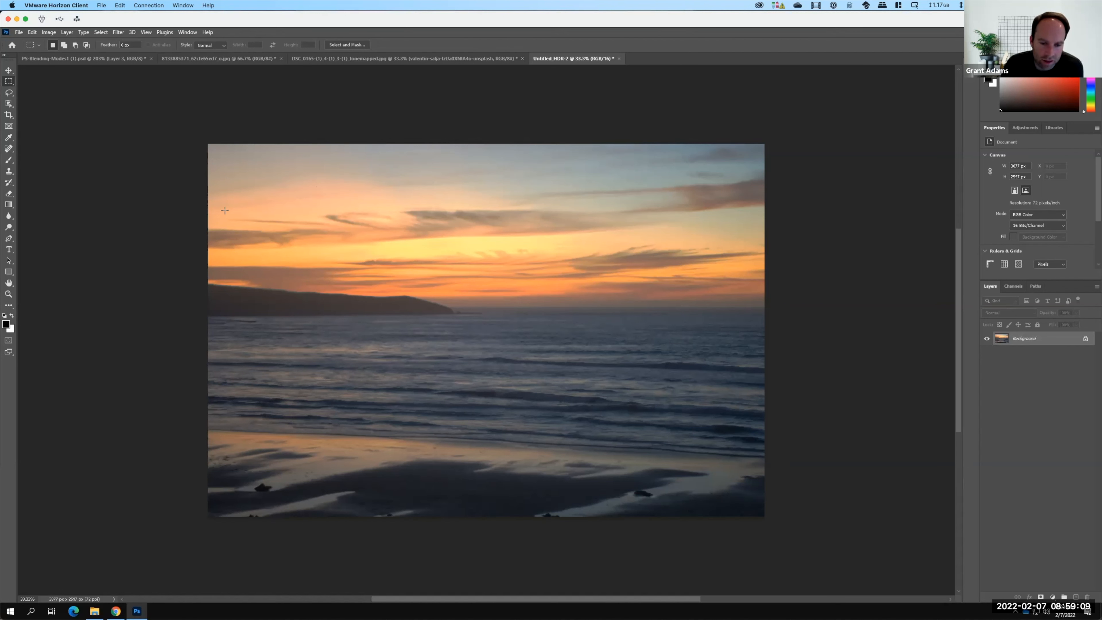
click(19, 32)
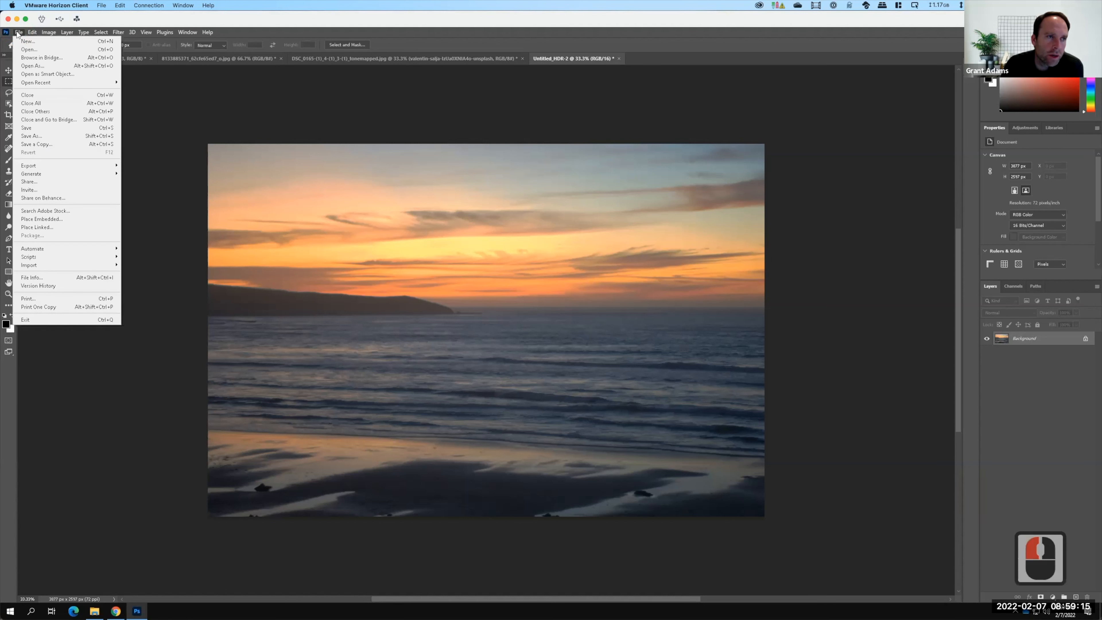
mouse_move(45, 252)
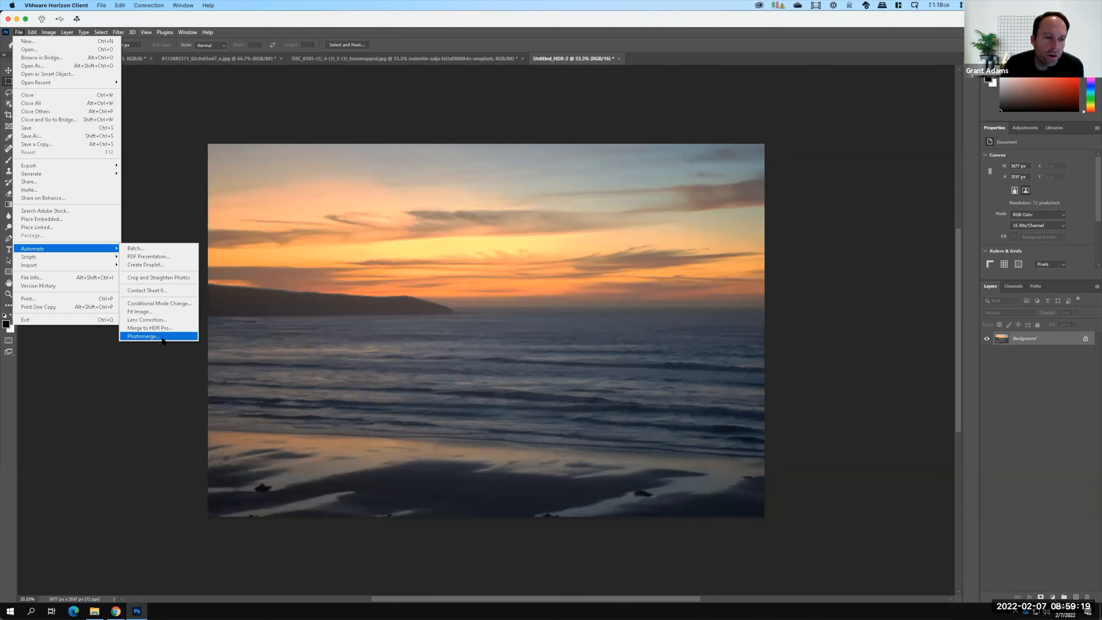
click(162, 338)
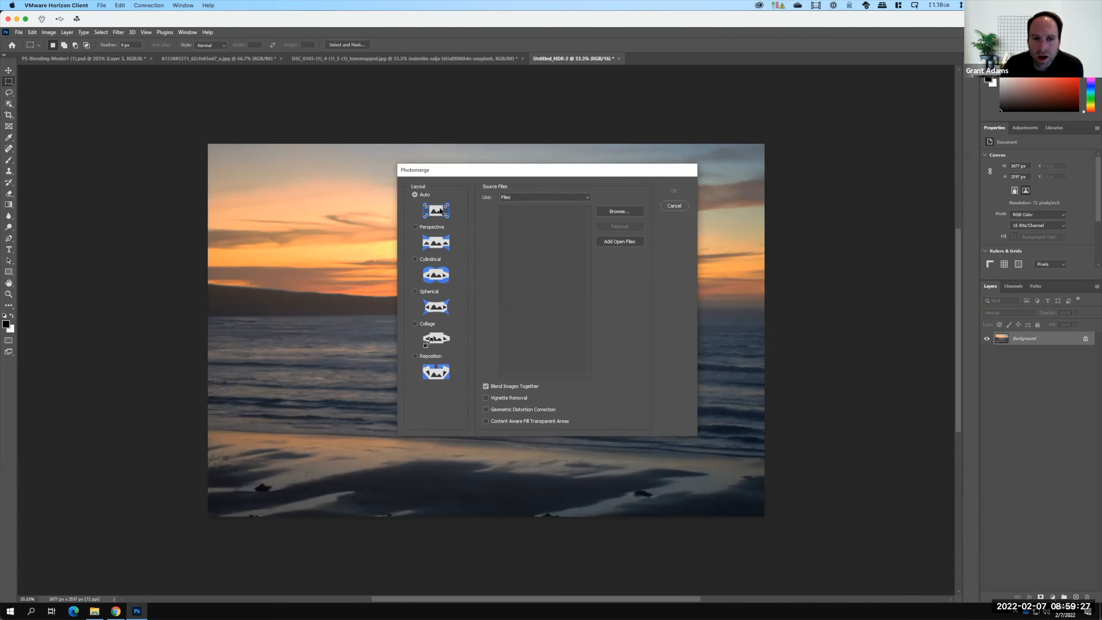
Browse for source files and navigate to the Ollantaytambo folder in Ex106 Panoramas.
click(633, 212)
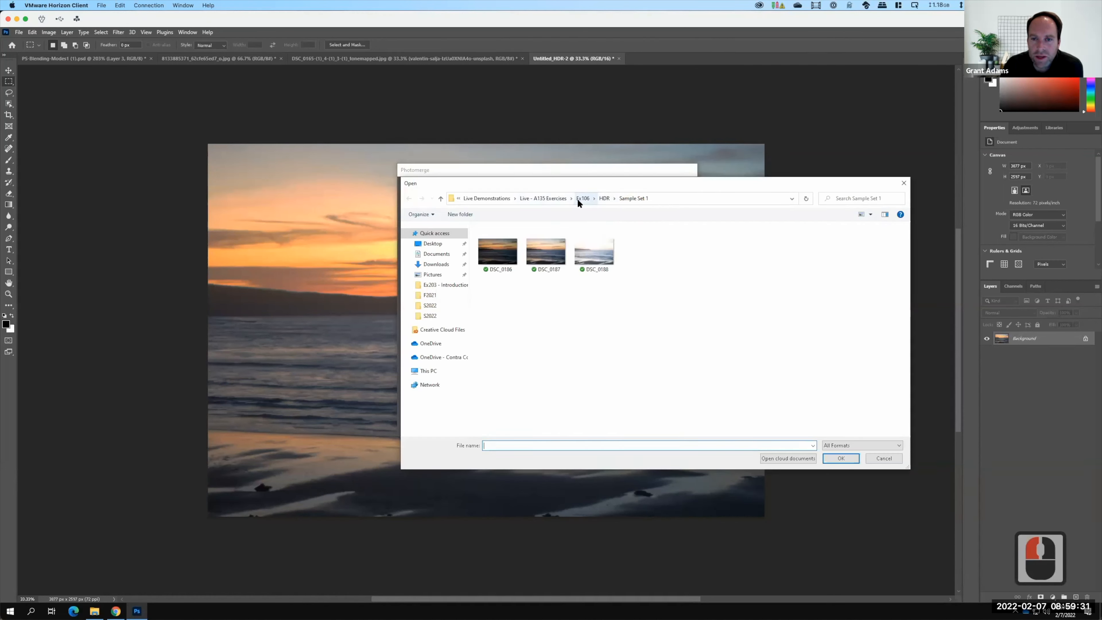
click(579, 198)
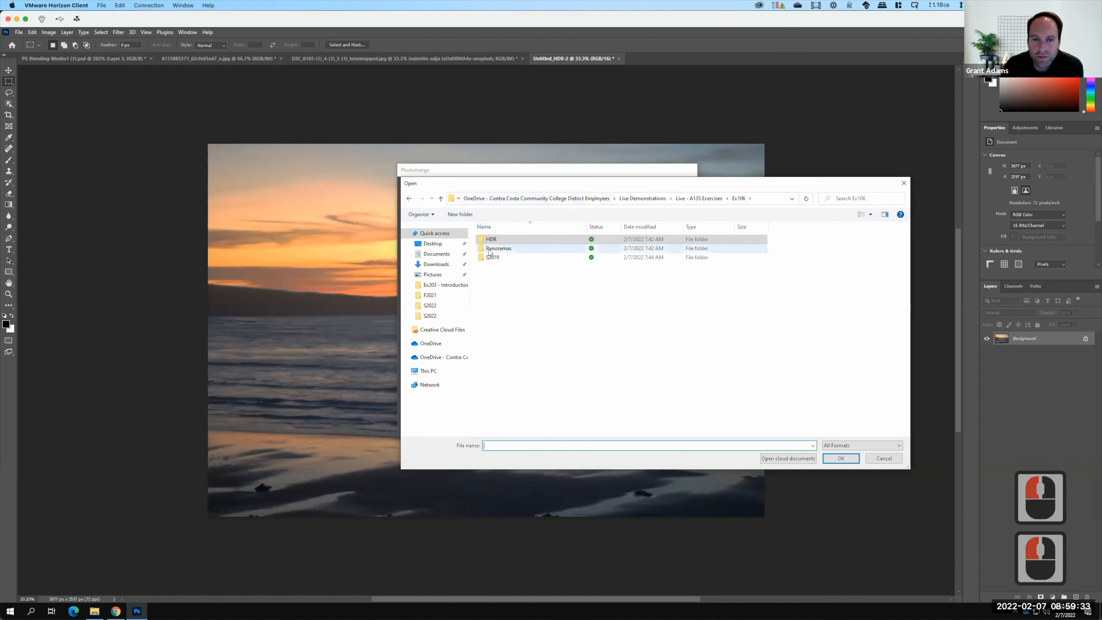
click(490, 250)
double_click(489, 250)
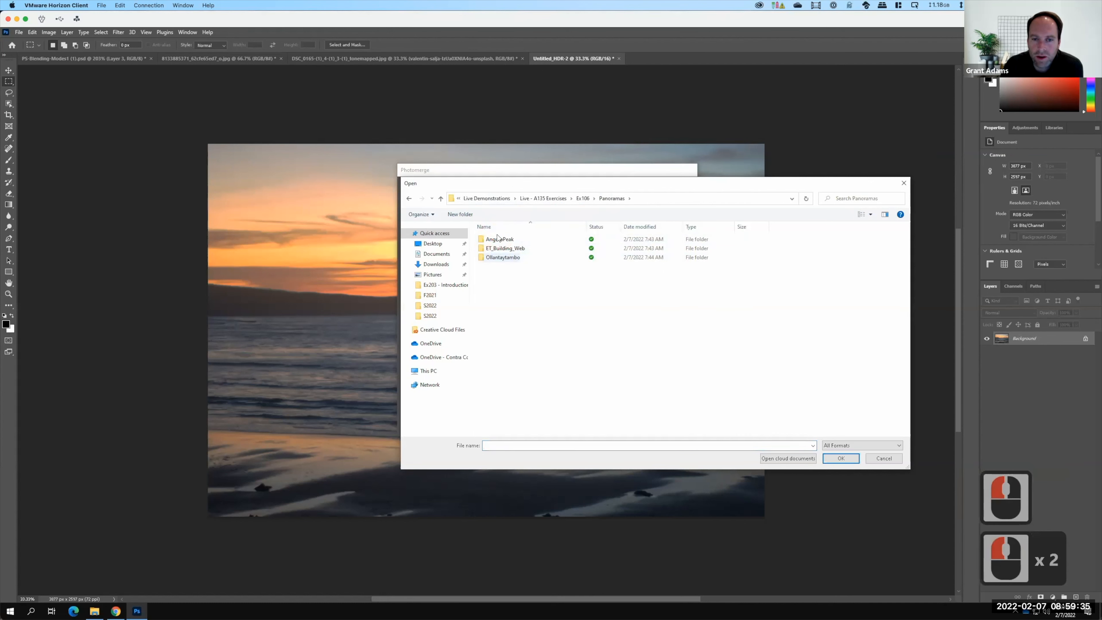
click(502, 258)
double_click(516, 256)
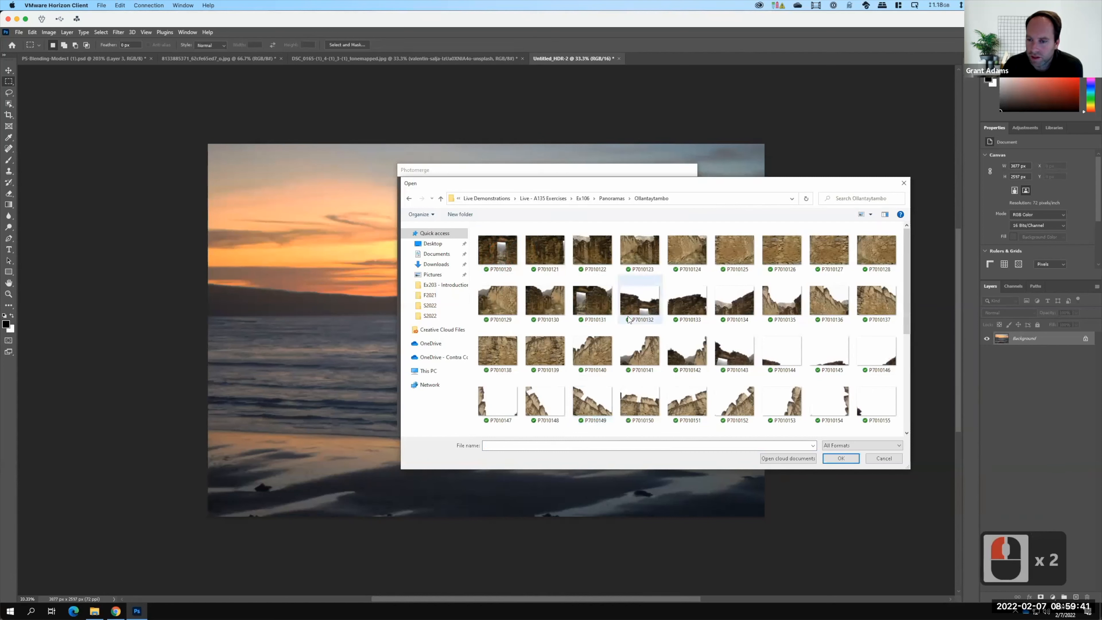
scroll(629, 320, down, 3)
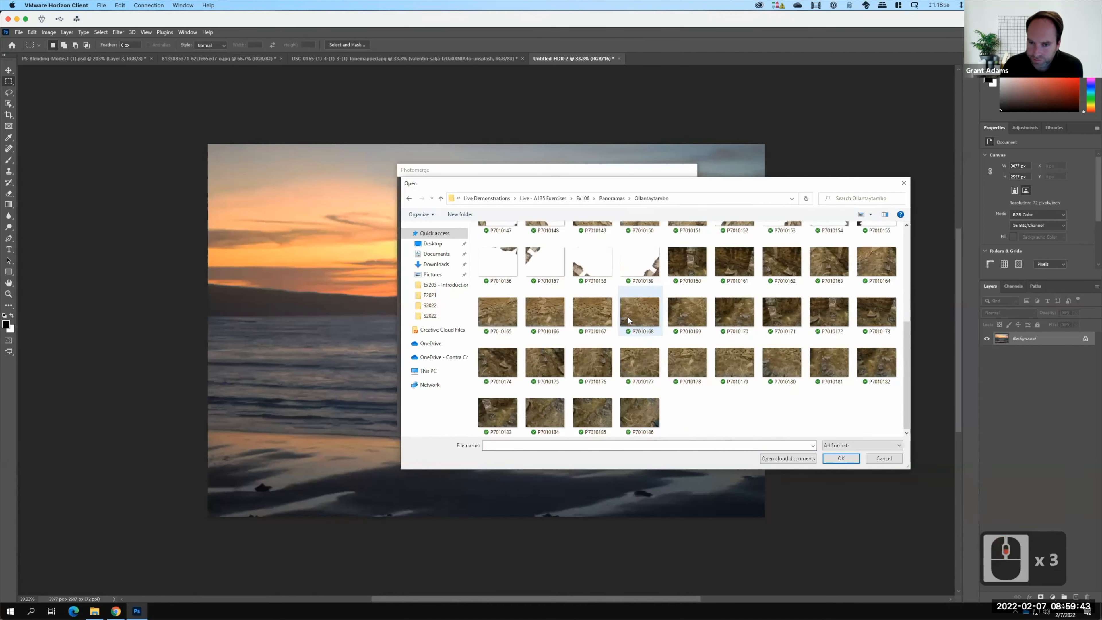
scroll(629, 320, up, 5)
scroll(629, 320, up, 2)
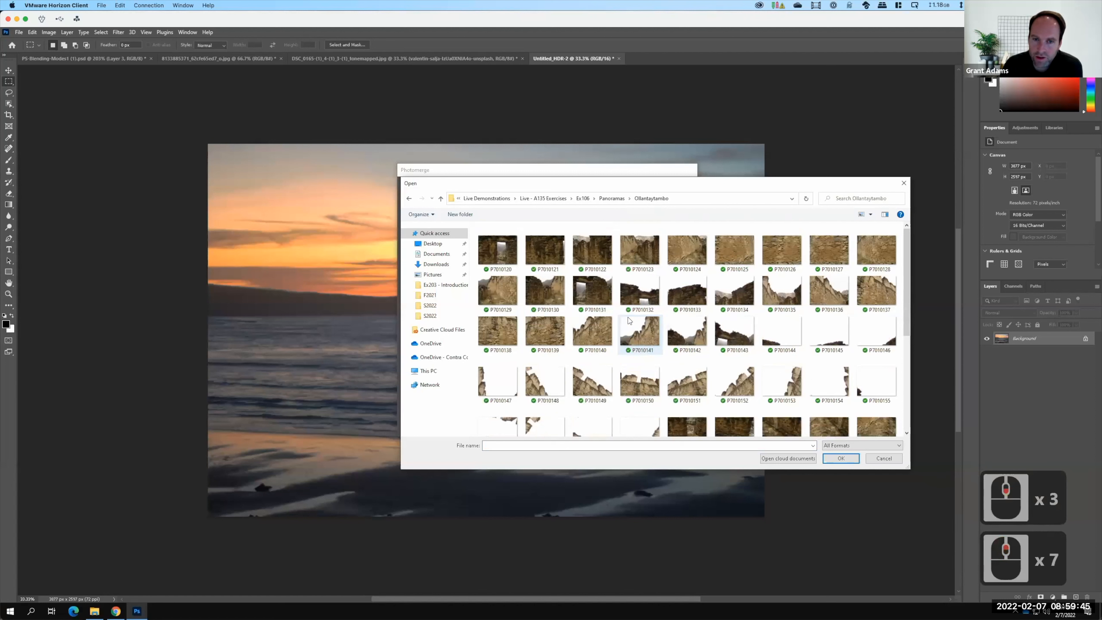
scroll(630, 321, up, 3)
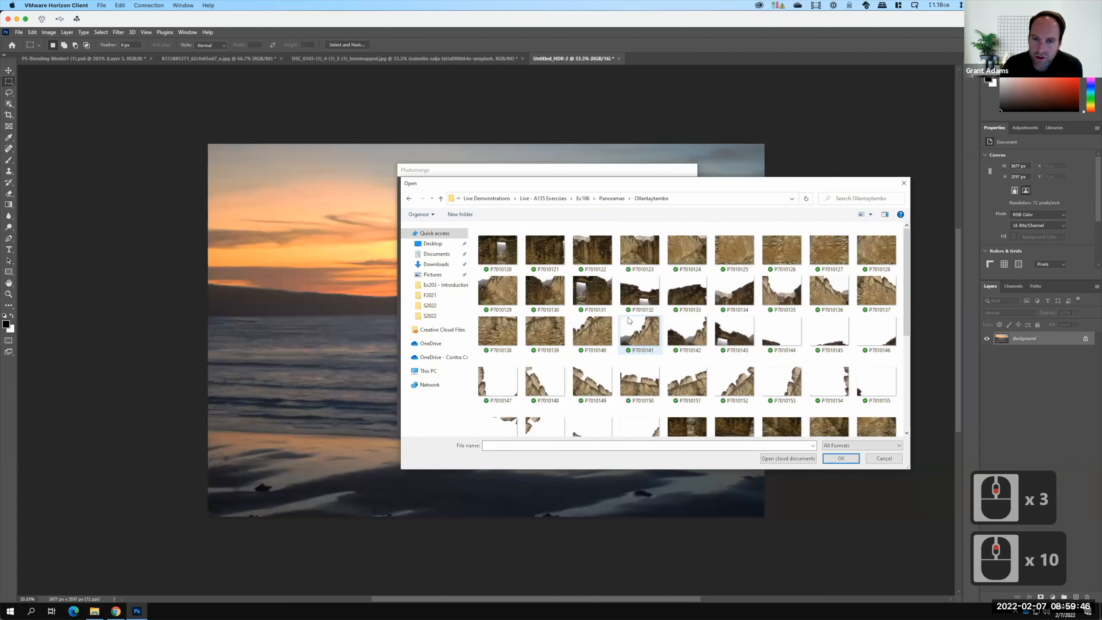
Add images P7010120 through P7010122 as Photomerge source files.
click(512, 256)
ctrl+click(556, 248)
shift+click(599, 250)
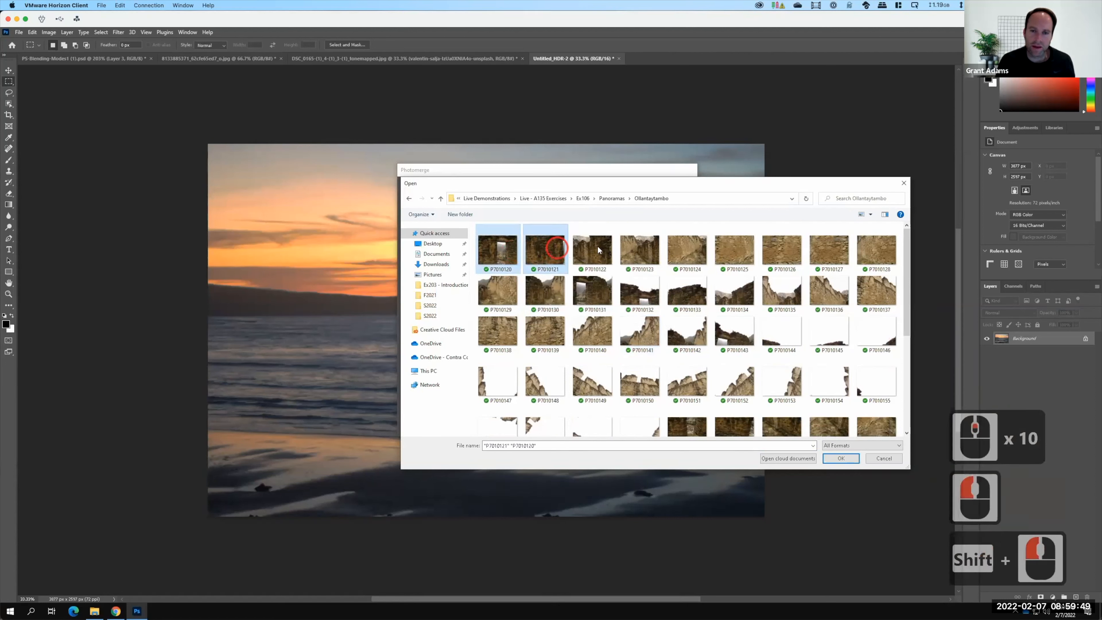
shift+click(600, 252)
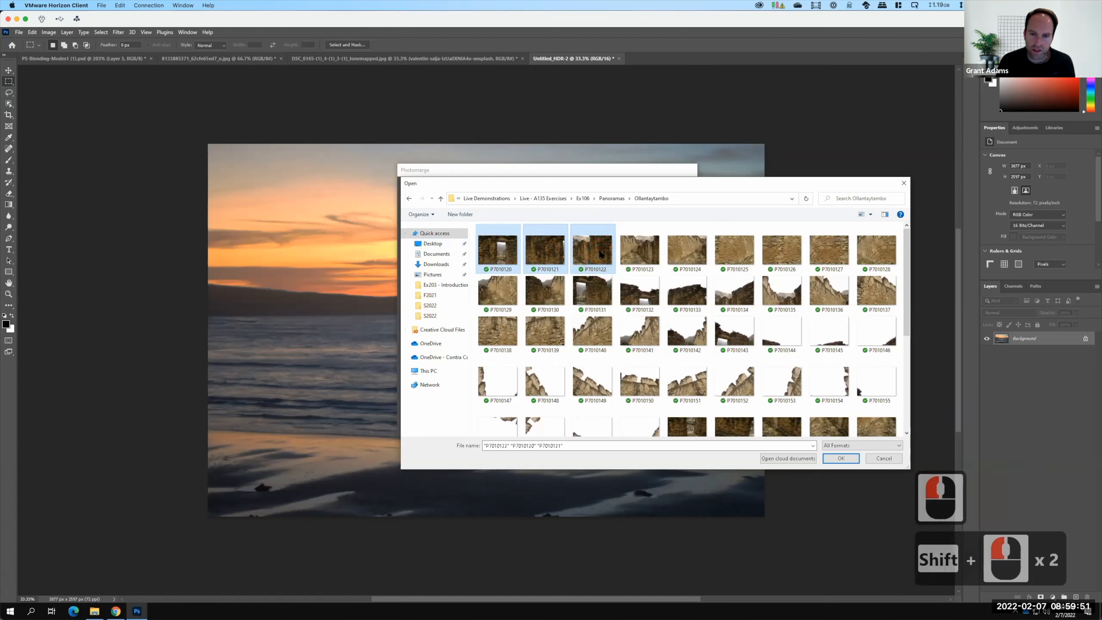
right_click(595, 297)
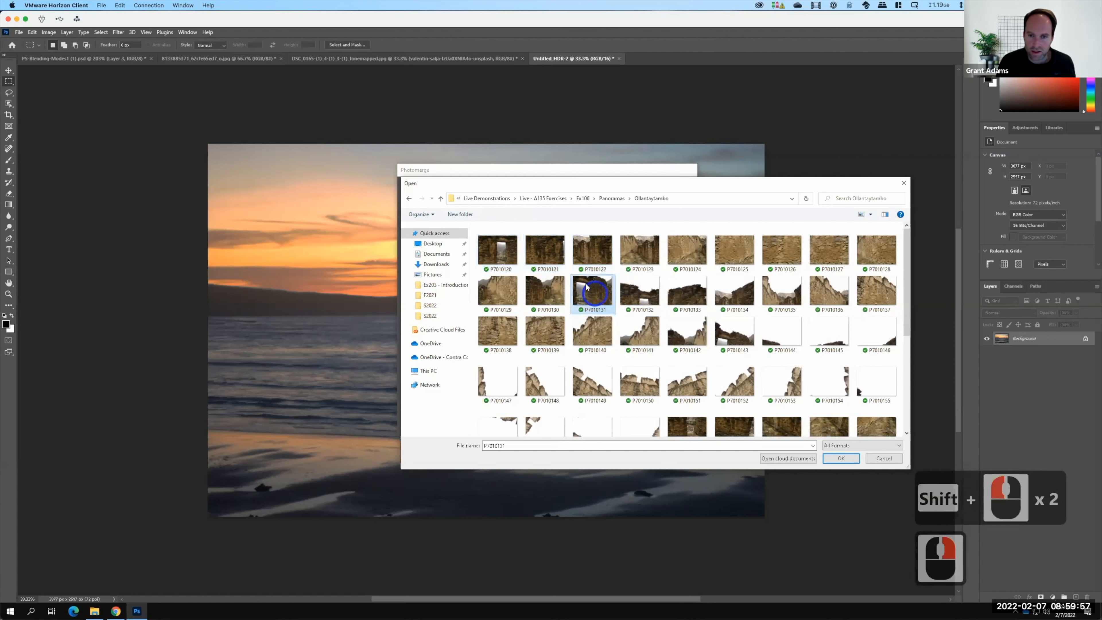
key(F15)
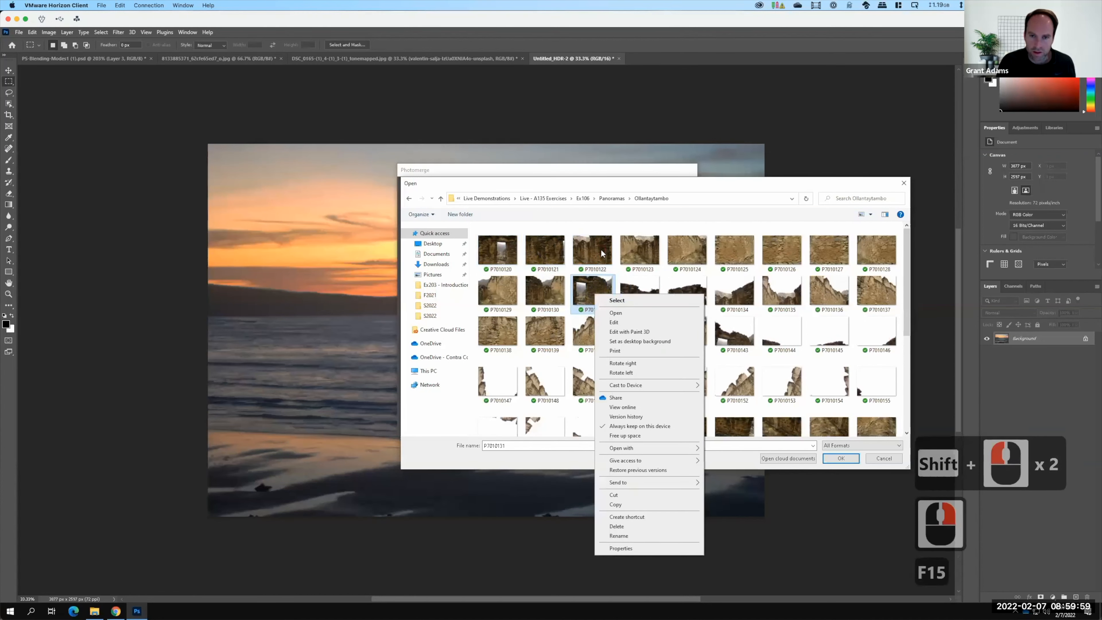
click(584, 252)
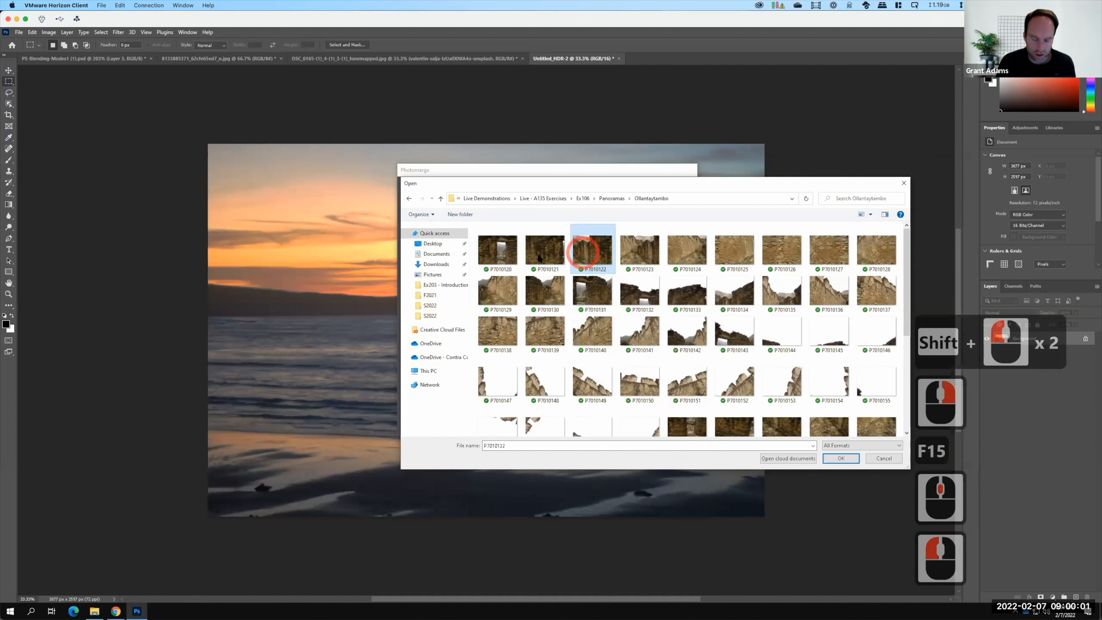
click(497, 249)
shift+click(545, 249)
shift+click(592, 249)
click(841, 459)
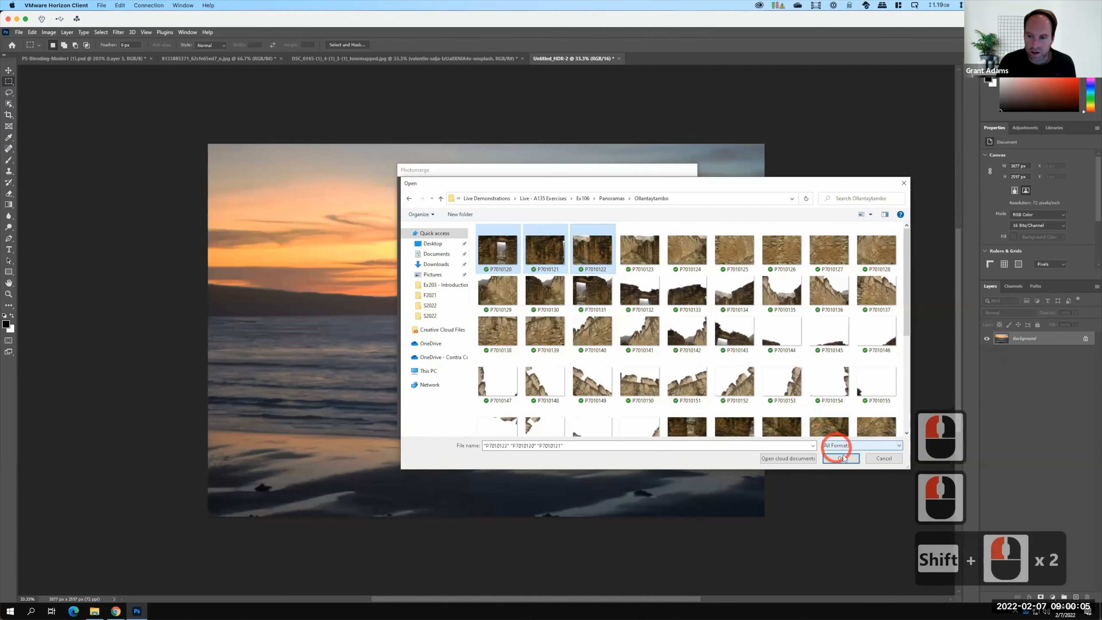
Add images P7010131 through P7010133 to the source list and run Photomerge with the Auto layout.
click(616, 212)
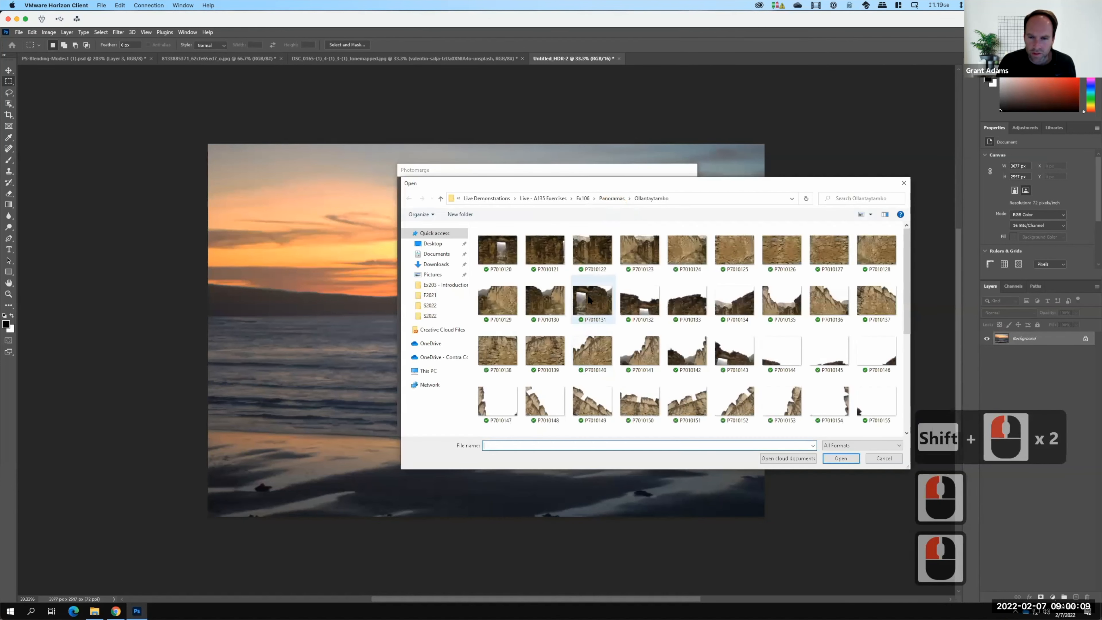
click(590, 299)
shift+click(687, 300)
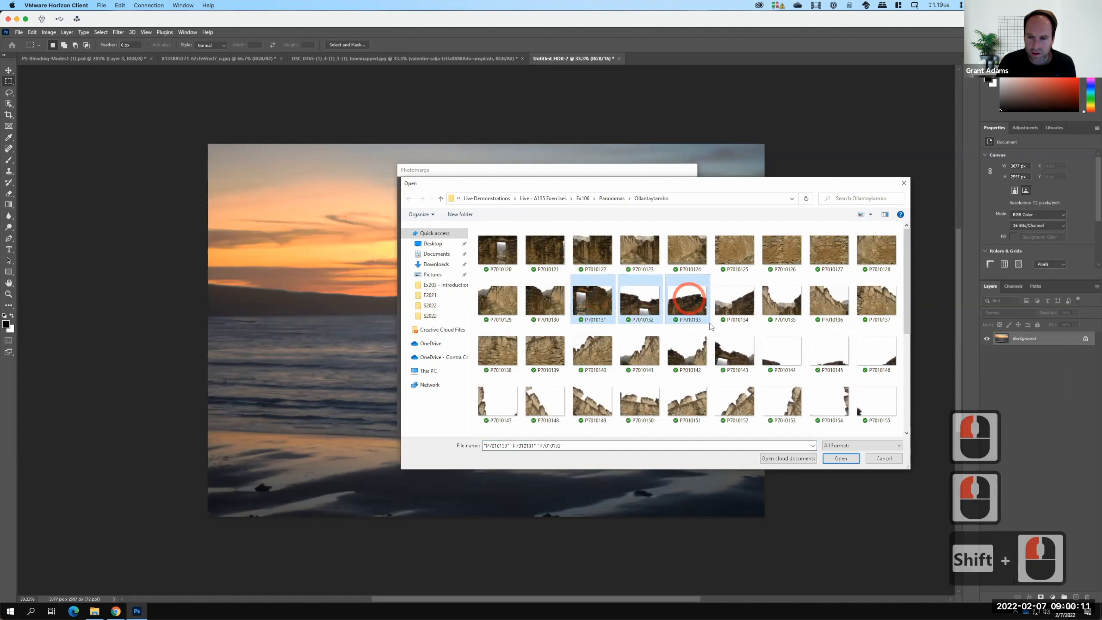
click(841, 459)
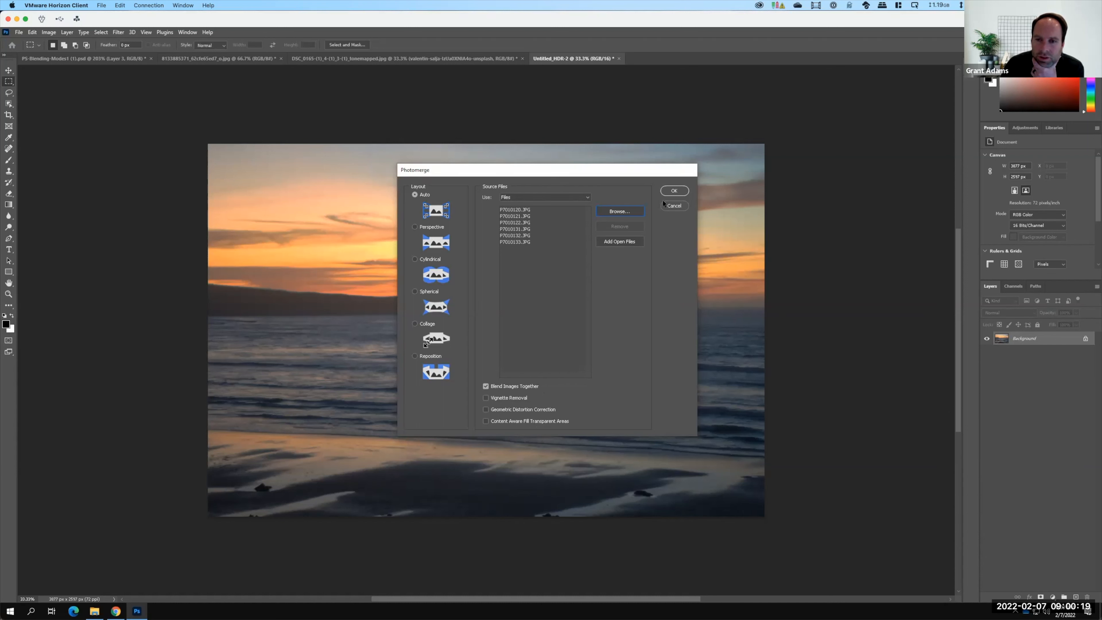
click(681, 191)
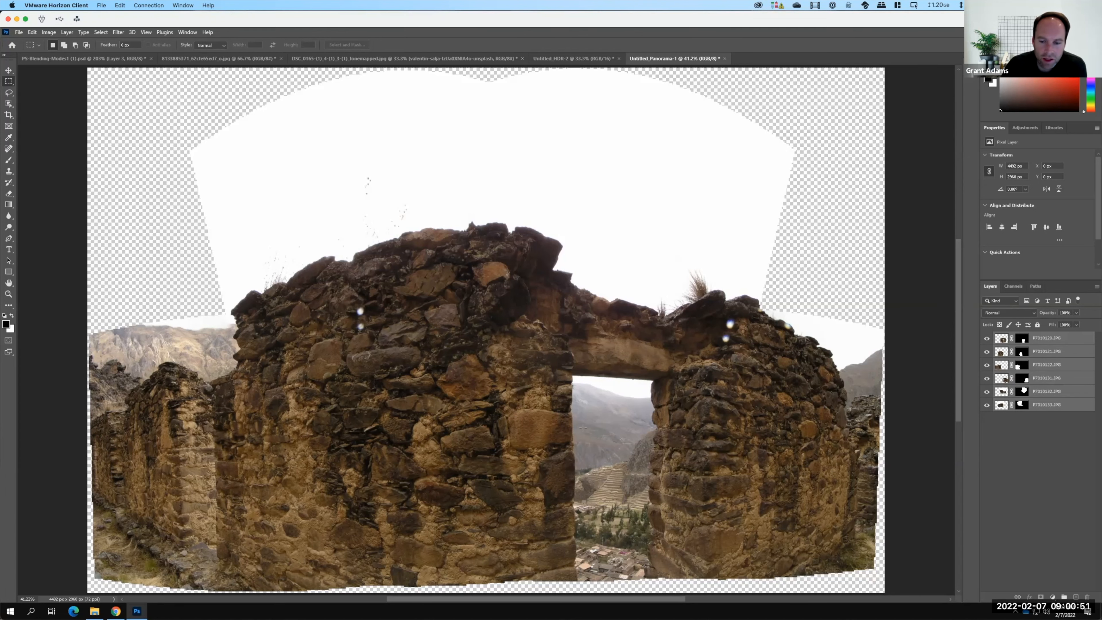
Hide all panorama layers except the bottom one to view a single source image.
scroll(583, 429, down, 2)
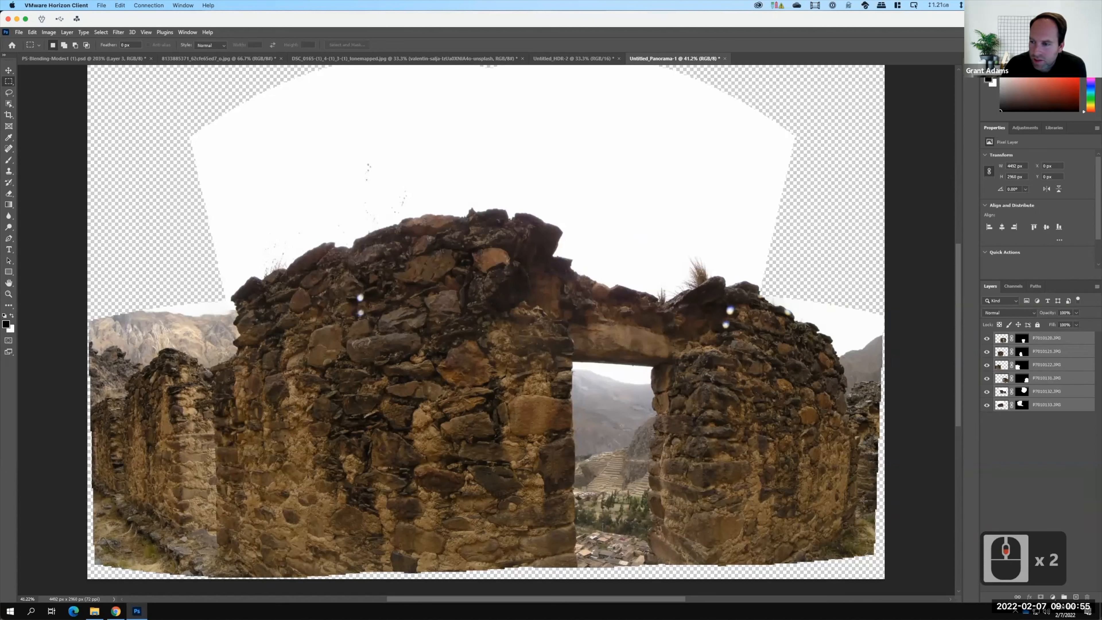
drag(988, 340, 988, 410)
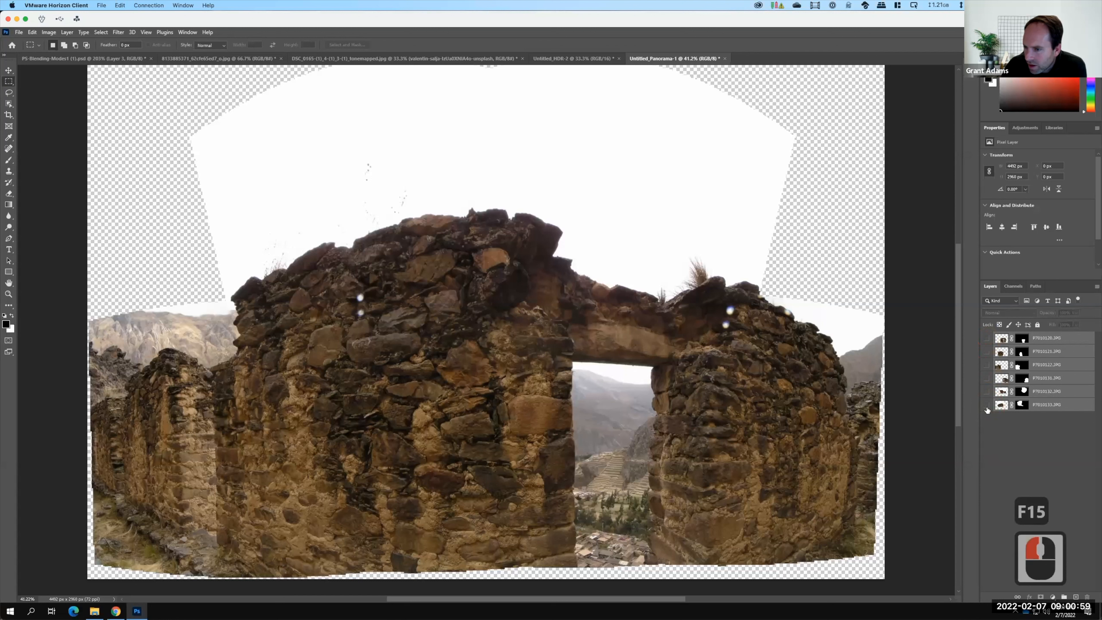
click(988, 407)
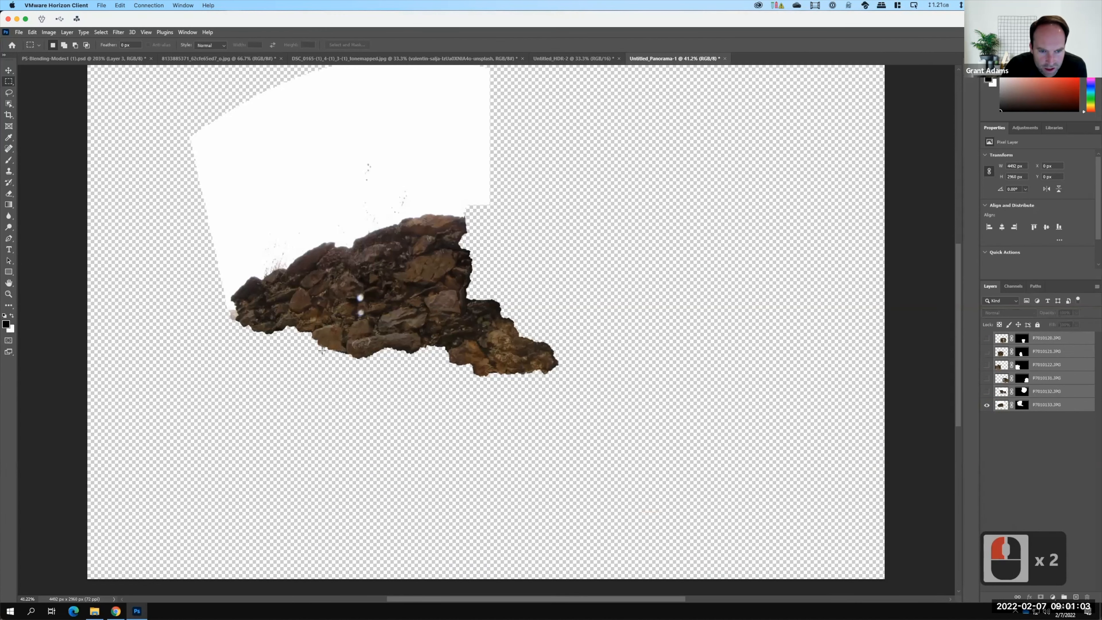
Turn the panorama layers back on one at a time, from bottom to top, to see how the images combine.
click(987, 392)
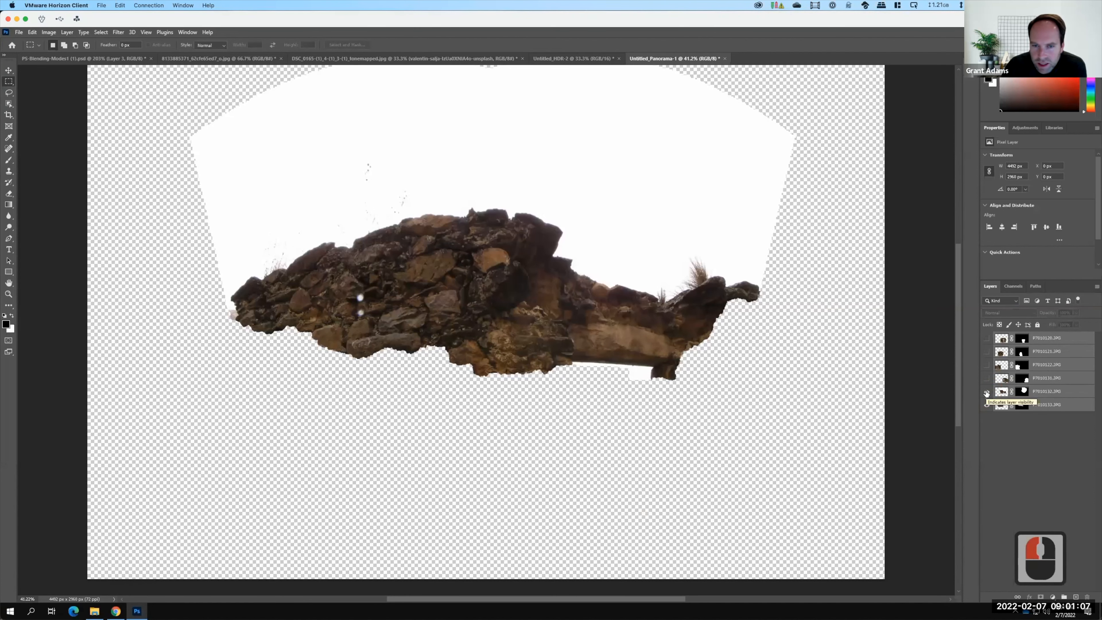
click(987, 392)
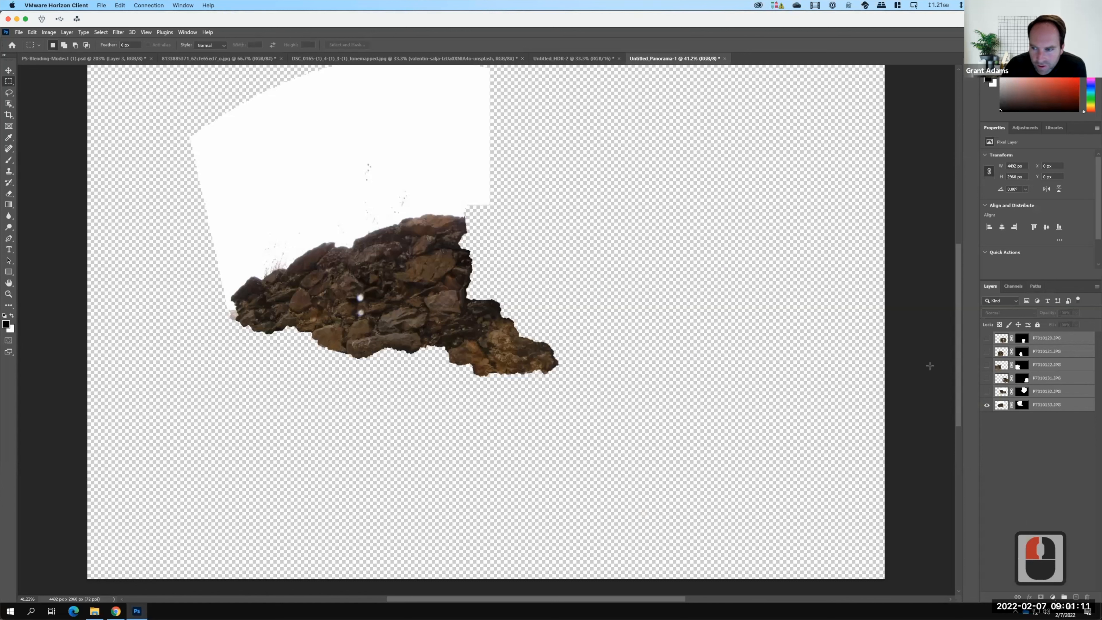
click(986, 392)
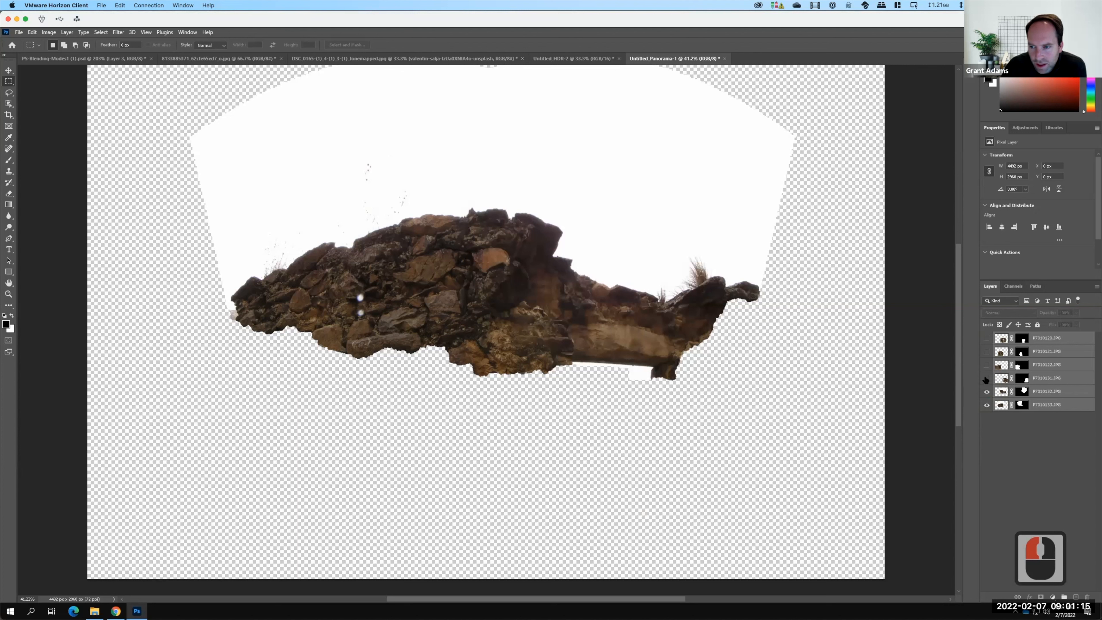
click(985, 378)
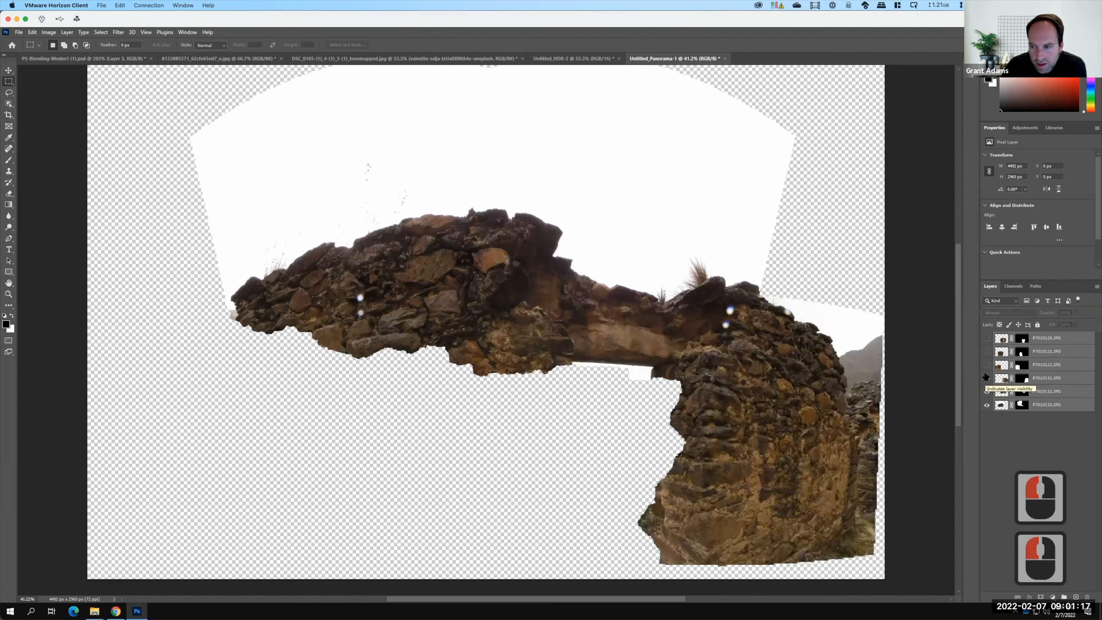
click(986, 365)
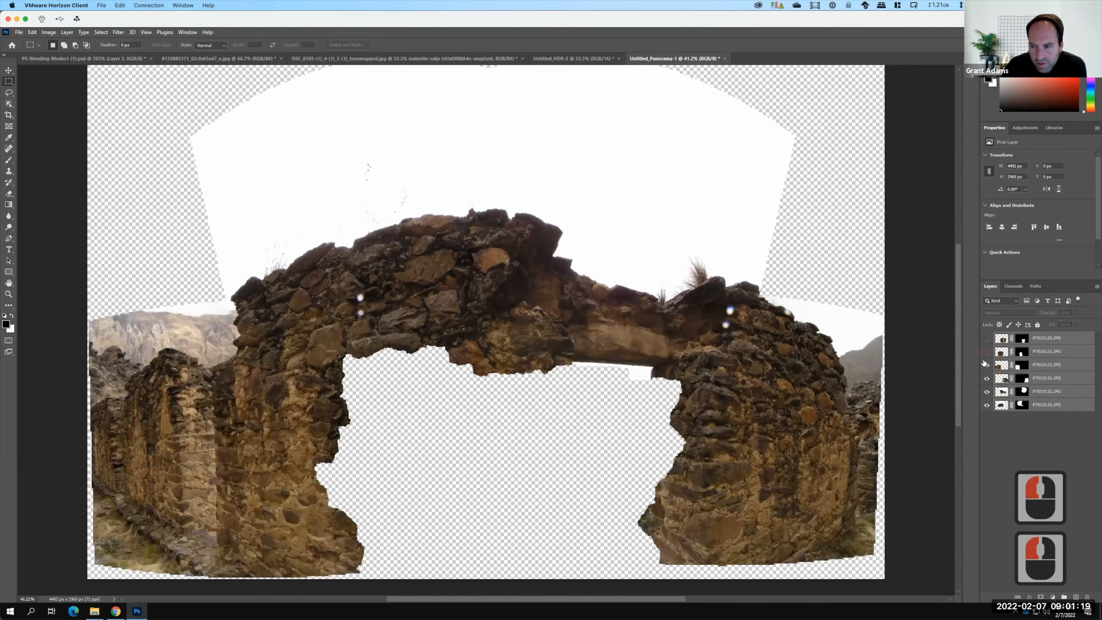
click(987, 351)
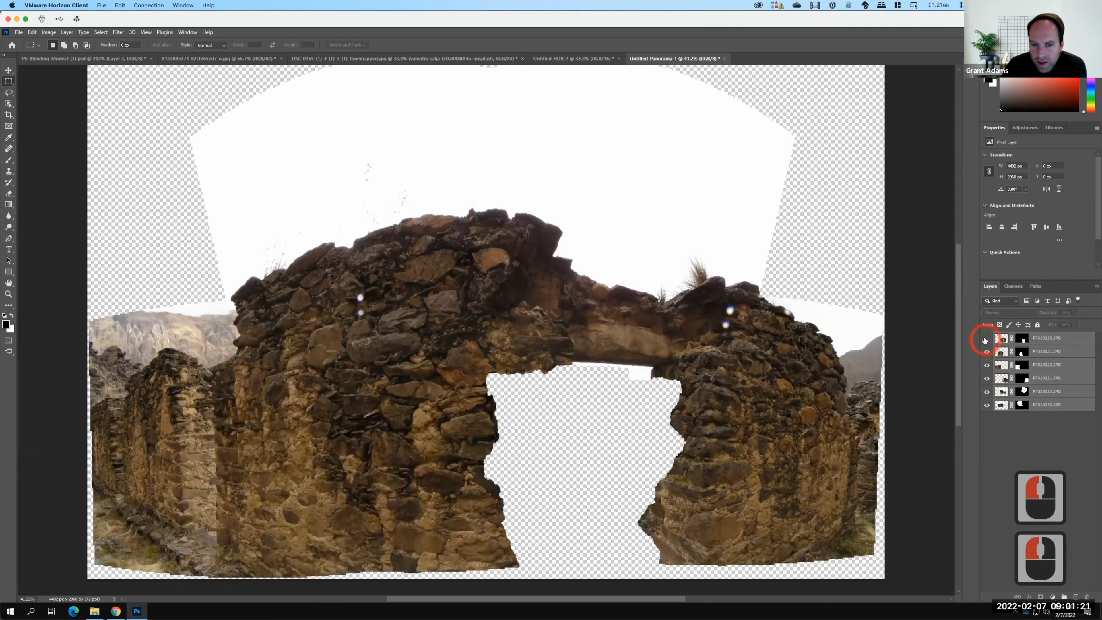
click(986, 338)
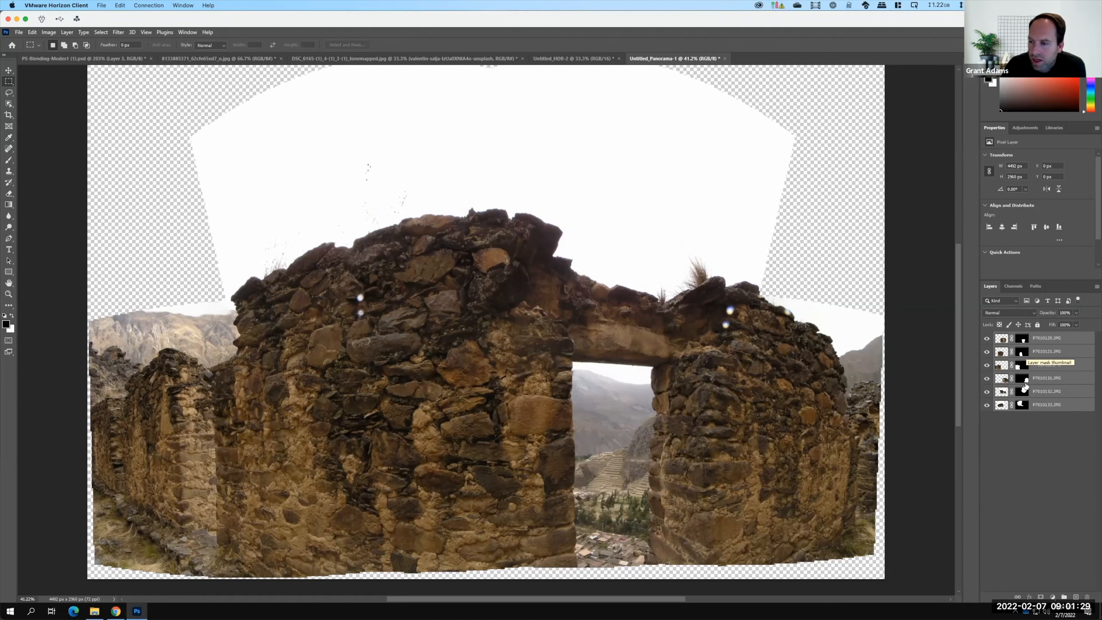
Inspect the top layer's mask by isolating that layer, disabling and re-enabling the mask, then showing all layers again.
click(1023, 341)
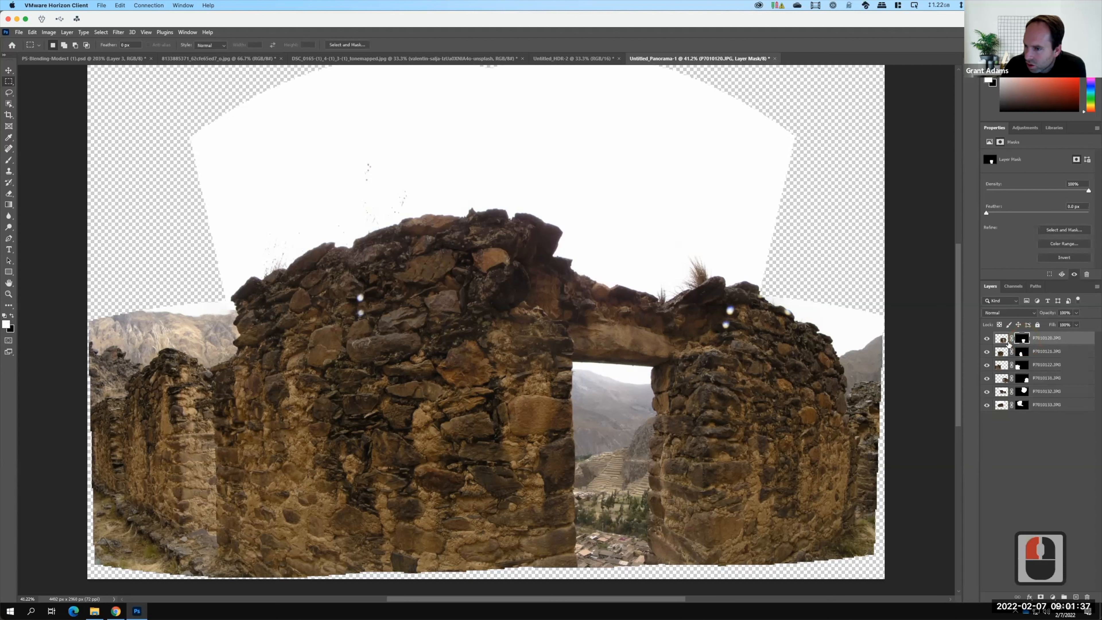
drag(987, 351, 989, 408)
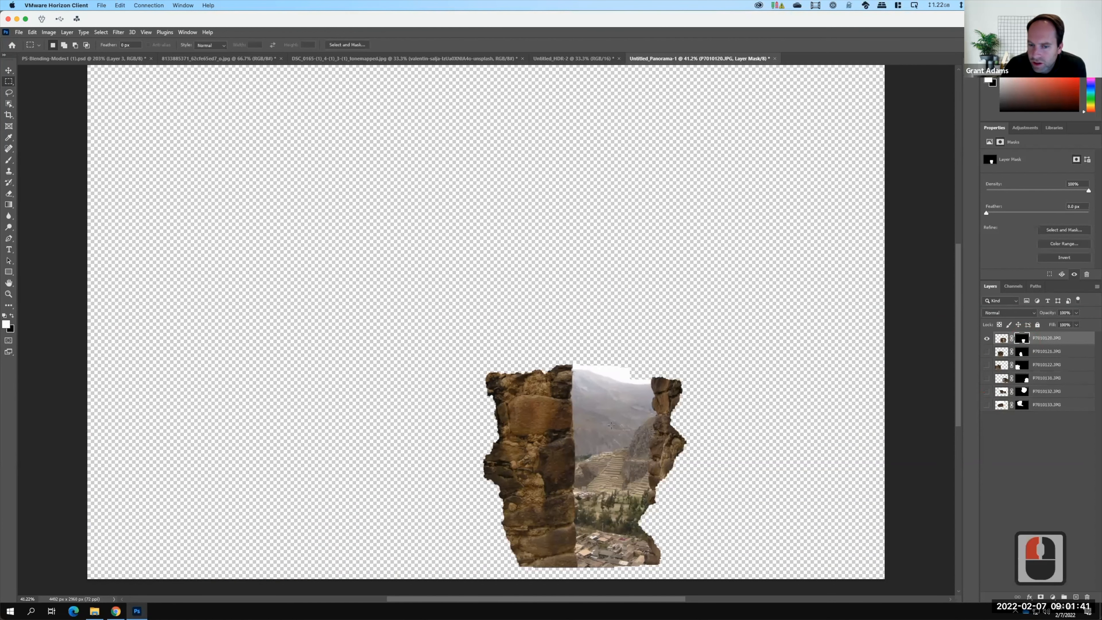
right_click(1024, 341)
click(1057, 346)
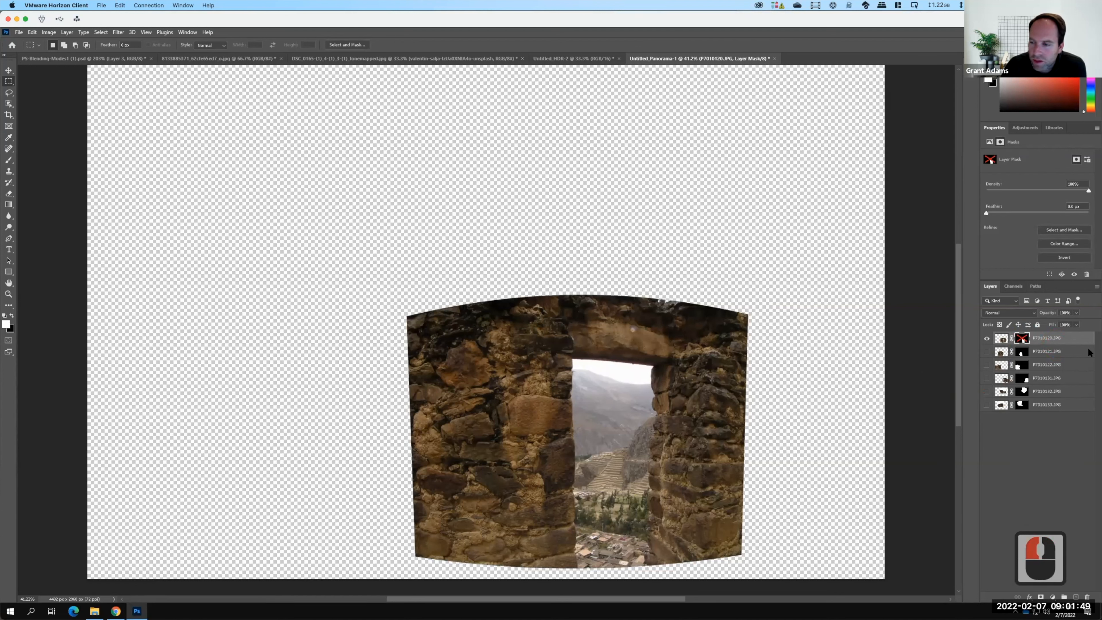
right_click(1022, 339)
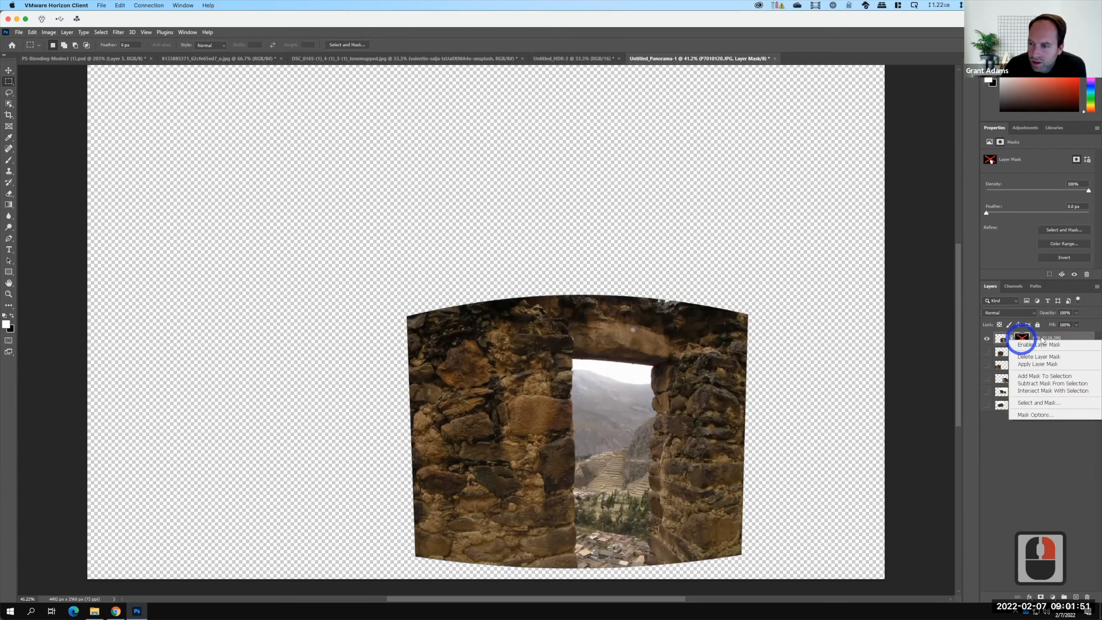
click(1026, 346)
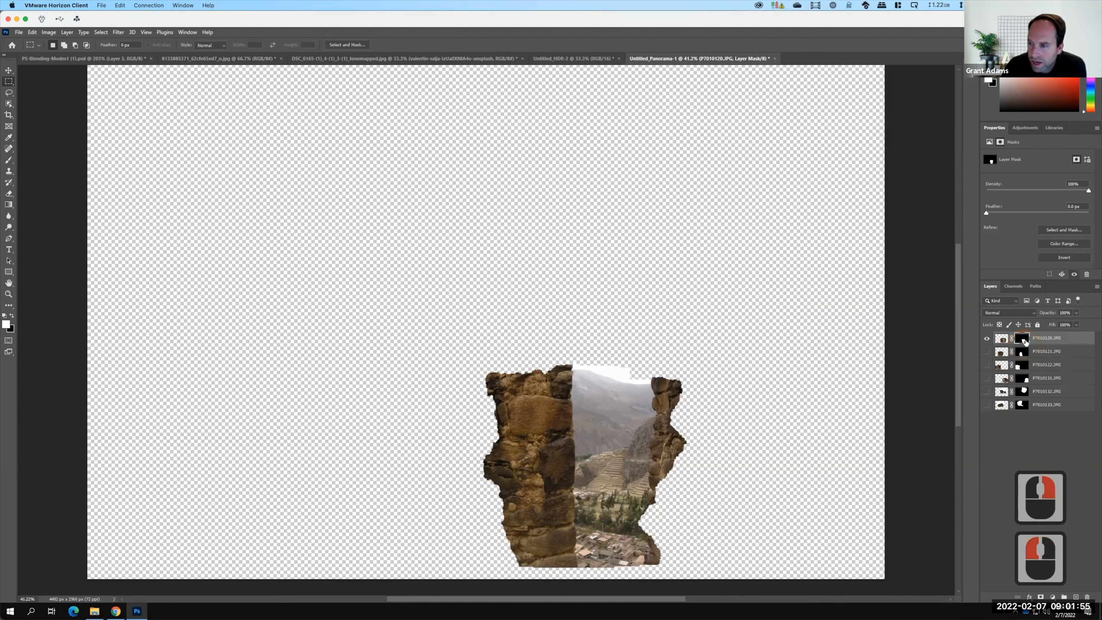
key(F15)
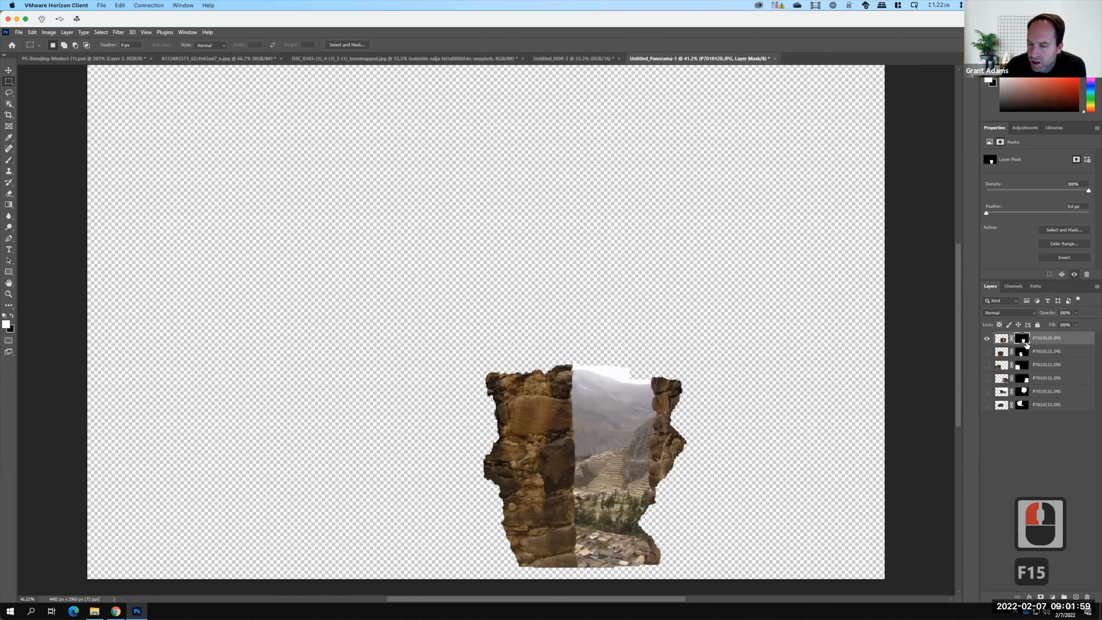
drag(988, 352, 988, 408)
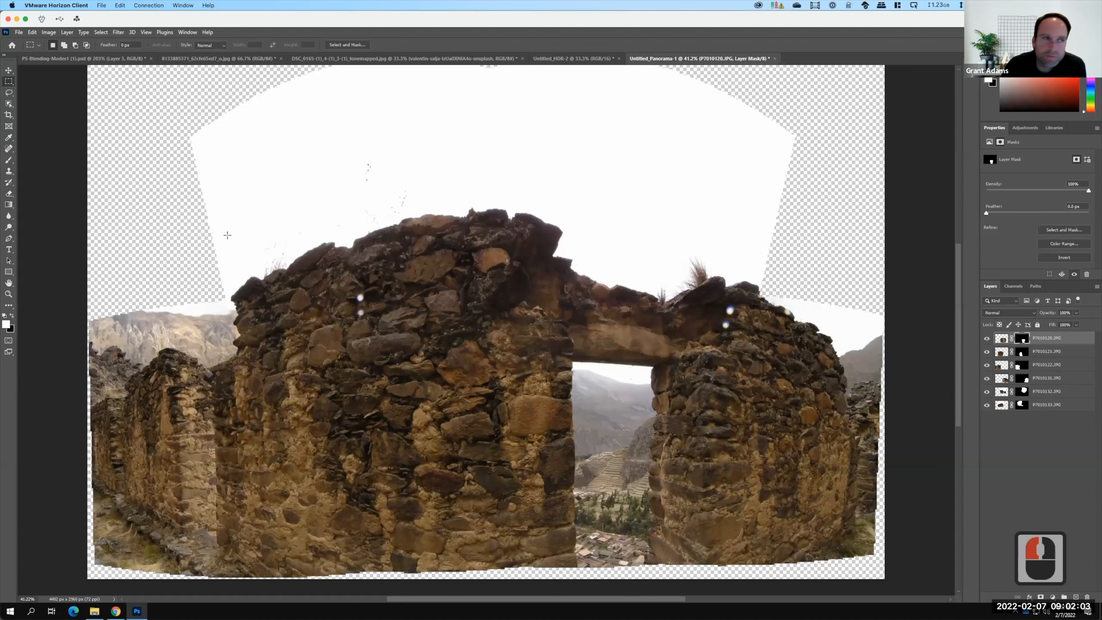
Export the panorama as a JPG with the width set to 1000 px, saving it as Panorama.
click(19, 33)
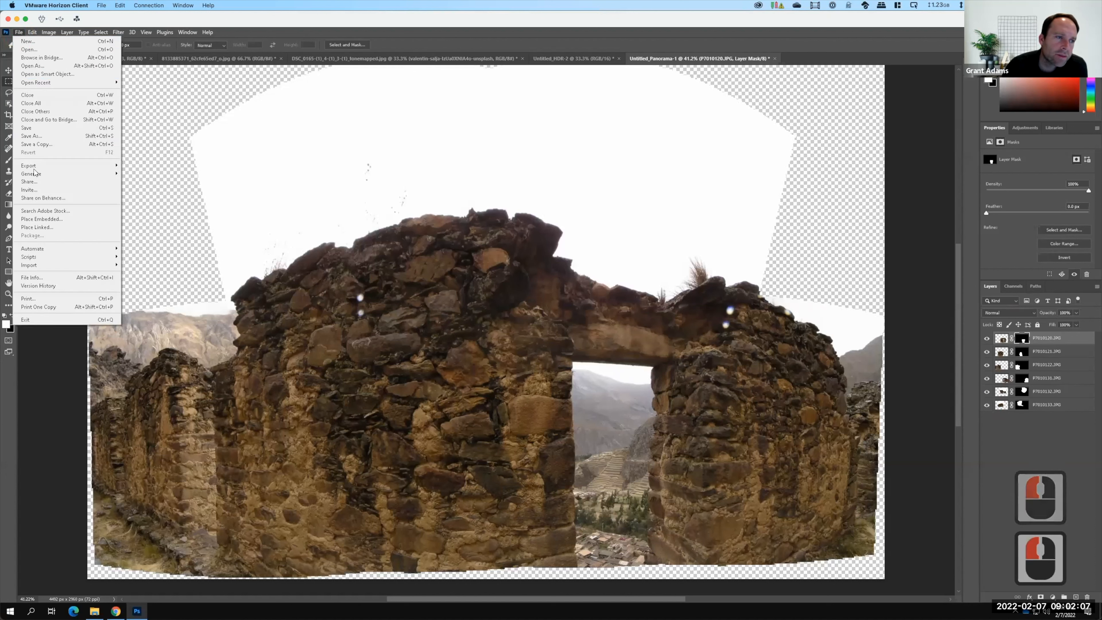
mouse_move(48, 165)
click(143, 175)
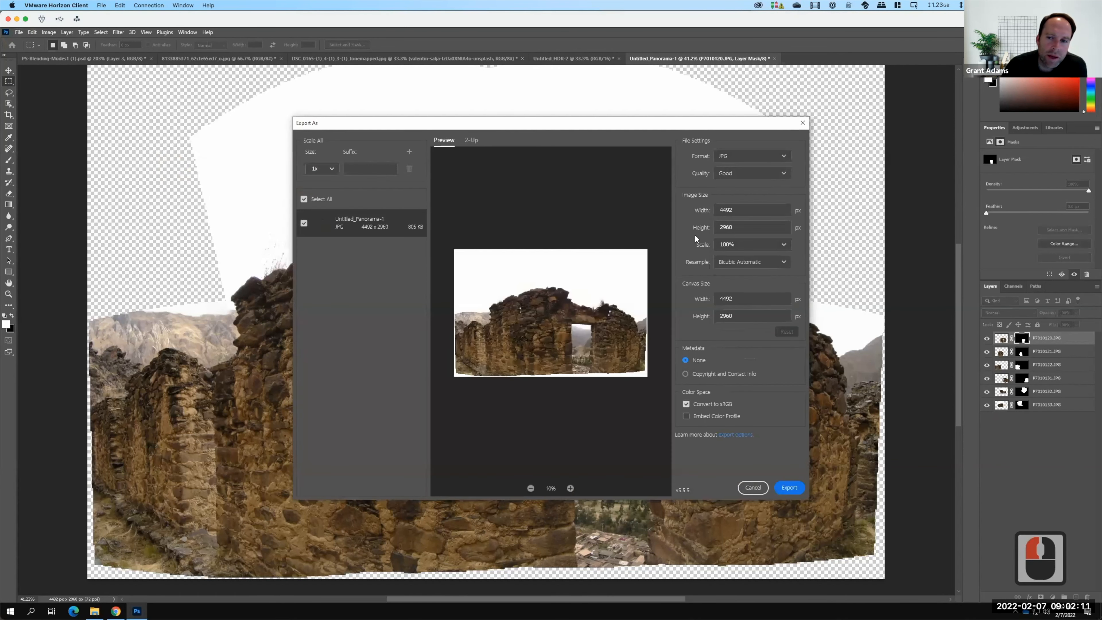
click(740, 210)
drag(676, 202, 680, 204)
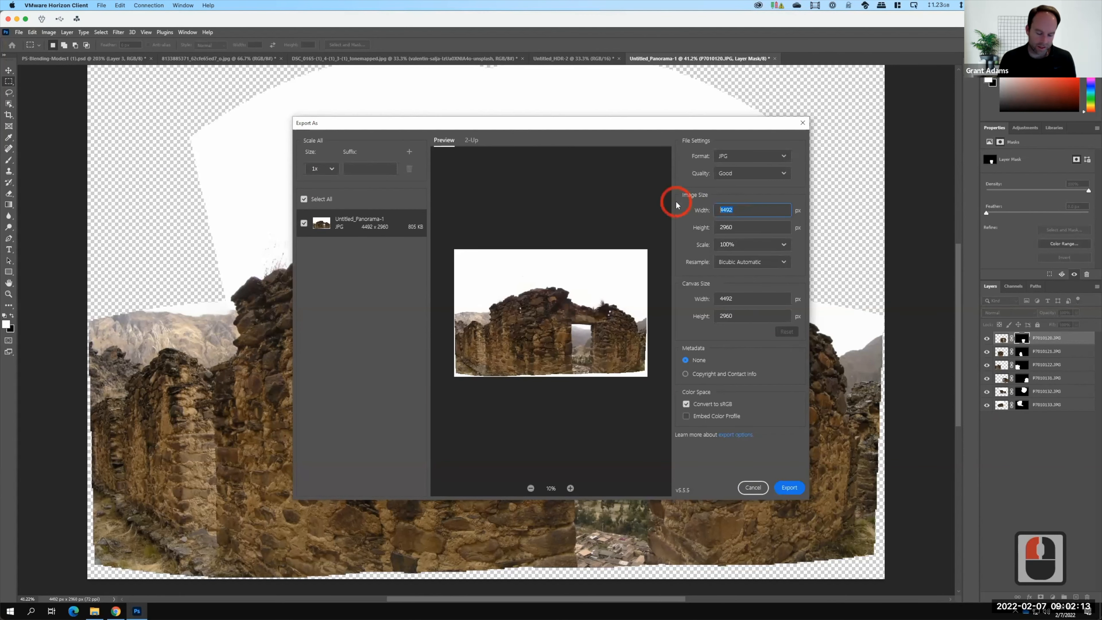
text(1000)
key(Tab)
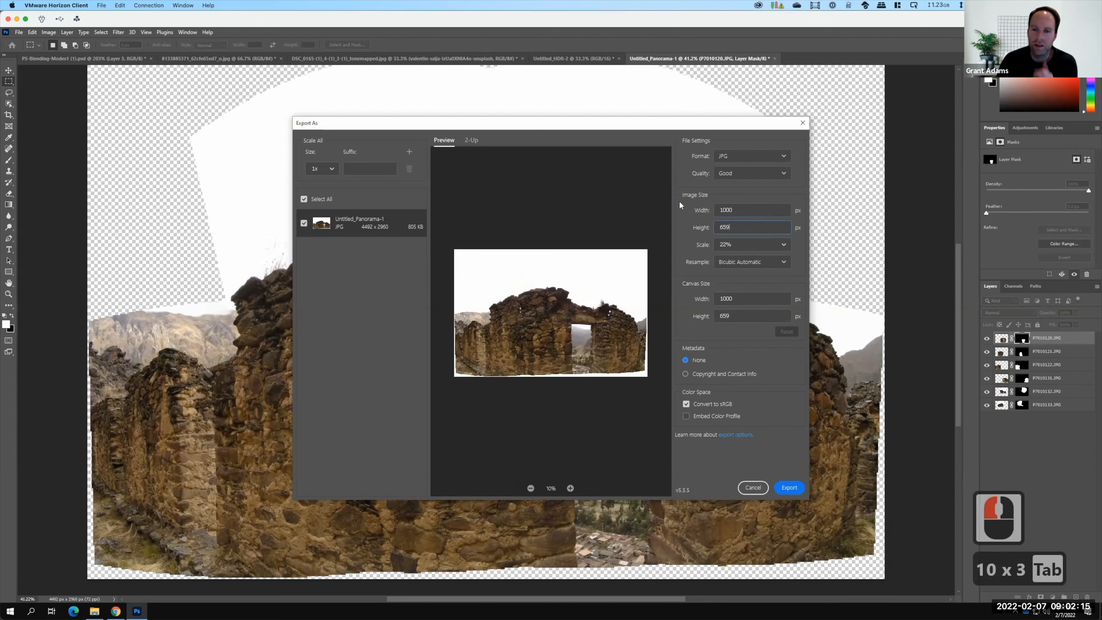
click(787, 487)
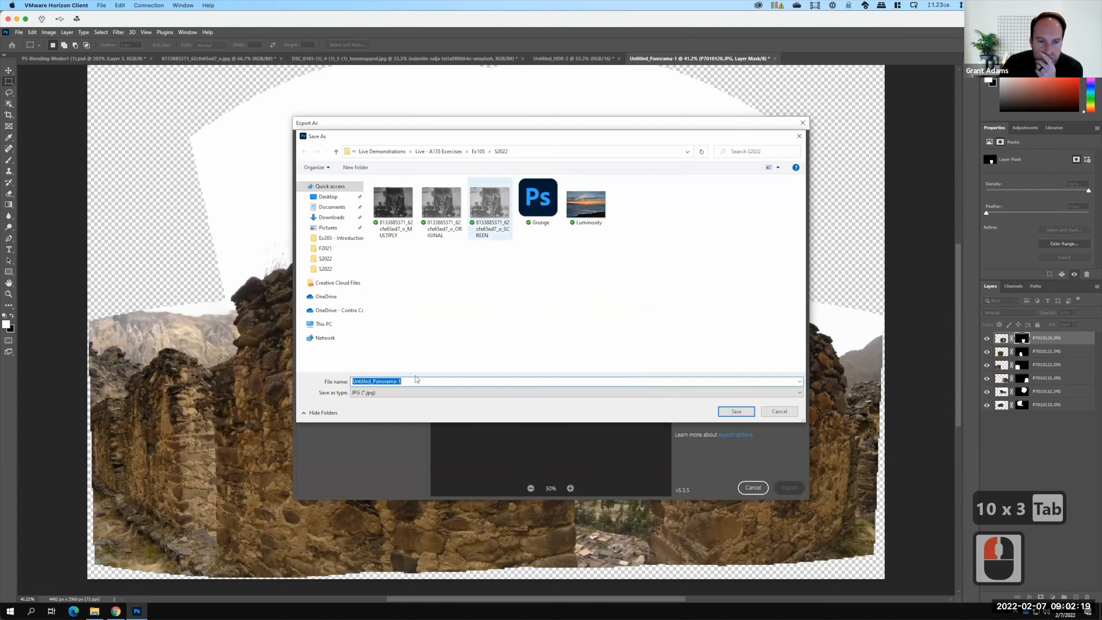
text(Panorama)
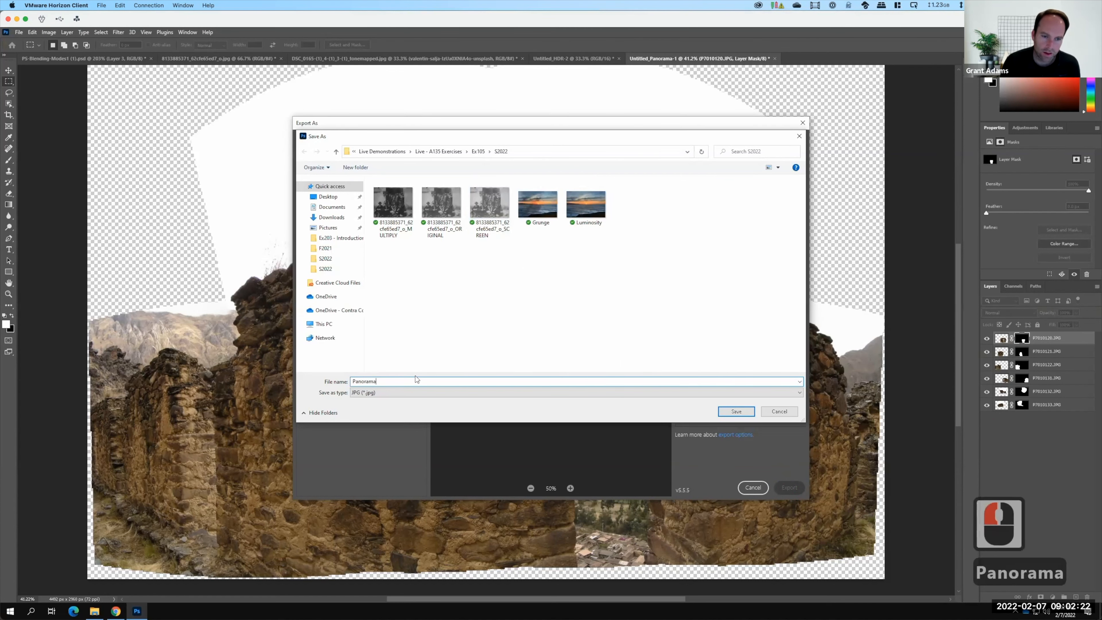
key(Return)
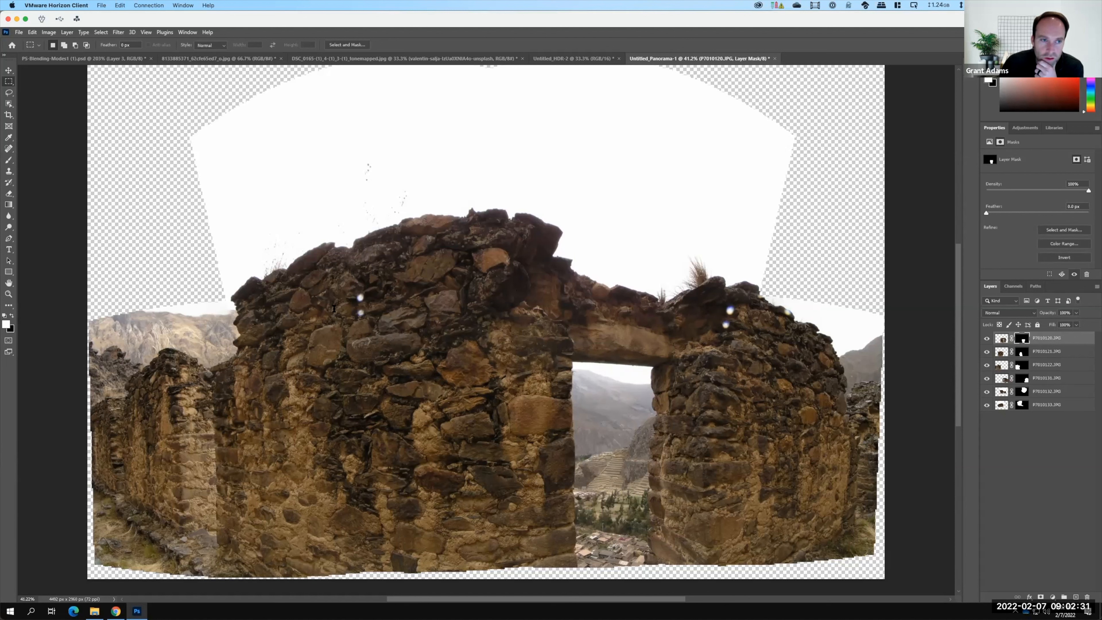
Switch to the Exercise 105/6 assignment page in Chrome and review the posting instructions for the saved images.
key(super+Tab)
scroll(222, 261, up, 10)
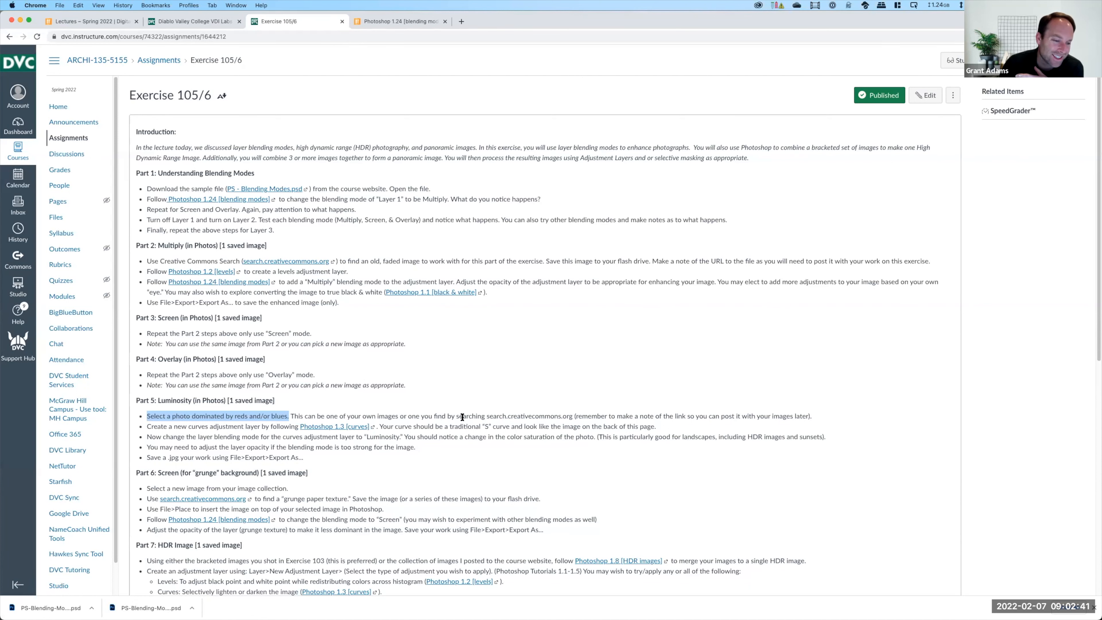
scroll(461, 418, down, 6)
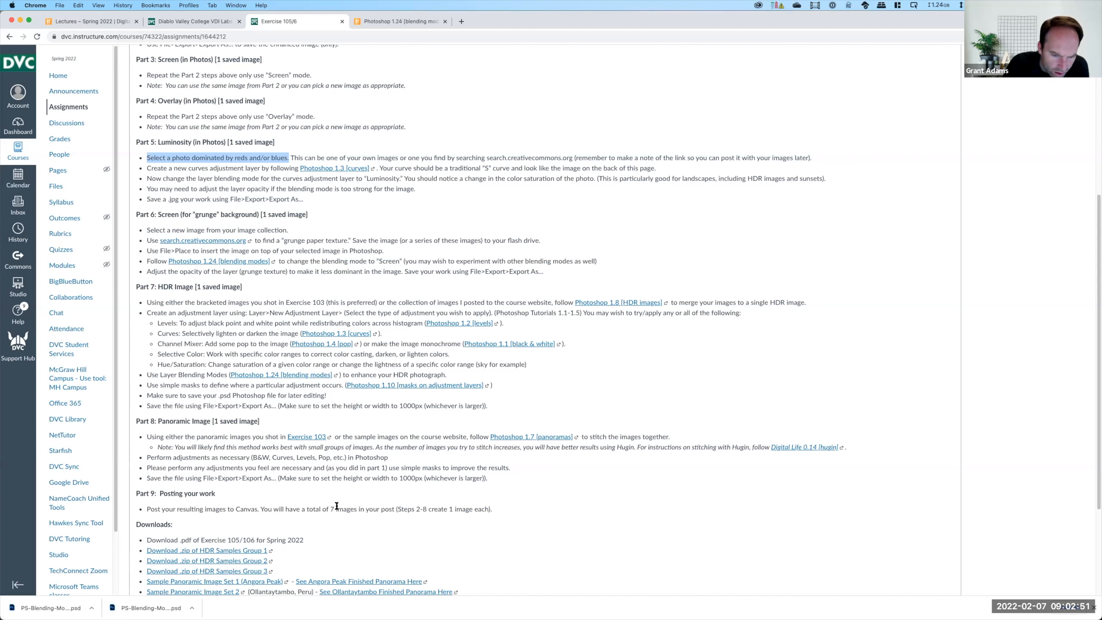
drag(307, 506, 354, 507)
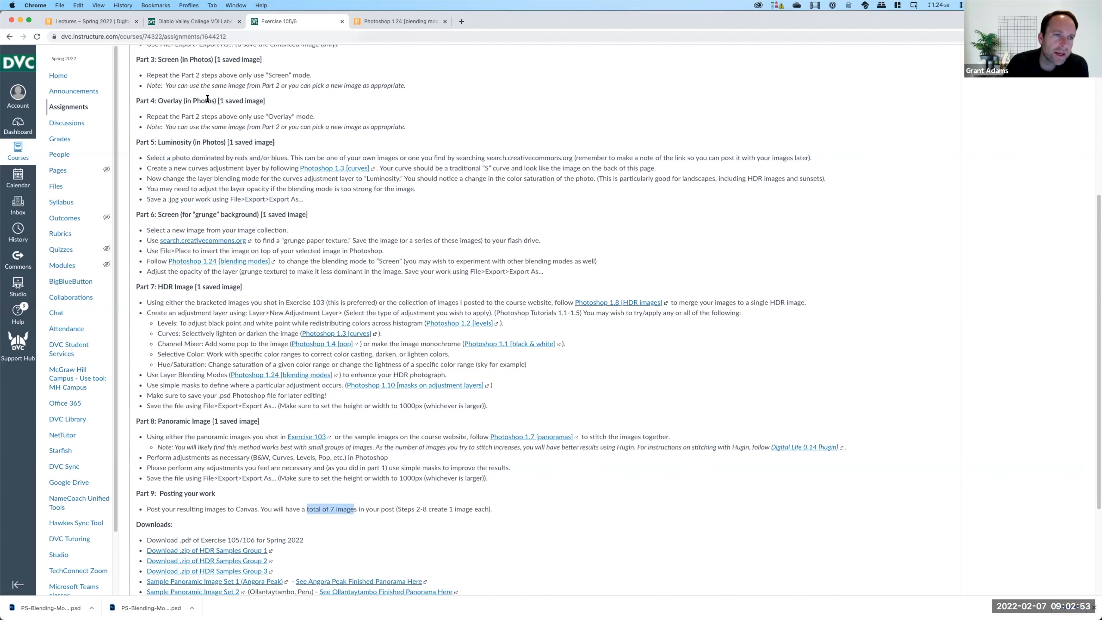